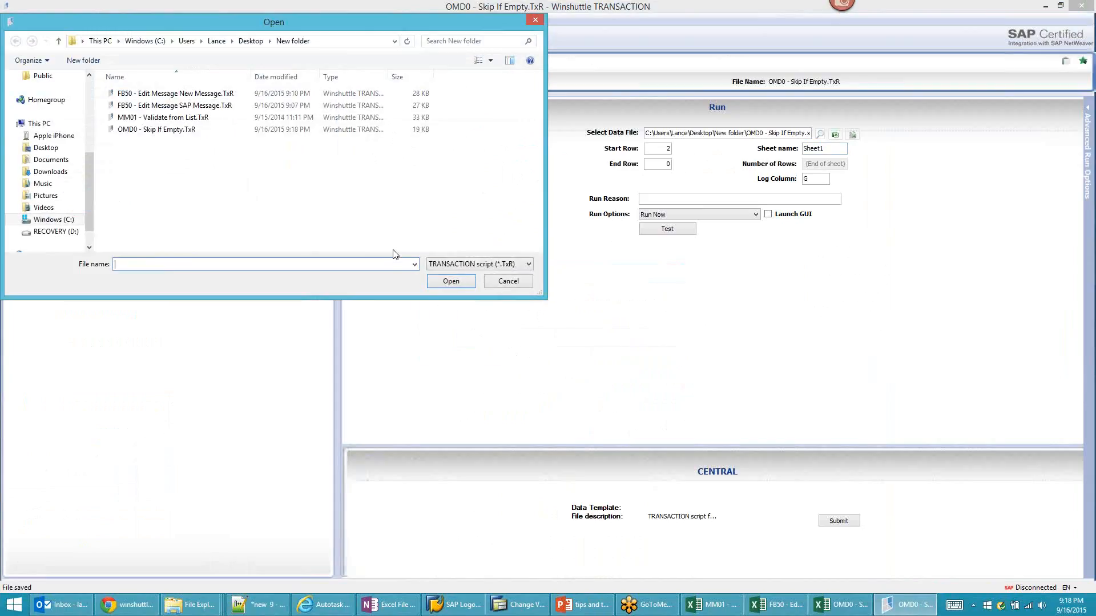
Open the script FB50 - Edit Message SAP Message.TxR and its linked Excel data file
click(173, 106)
click(451, 281)
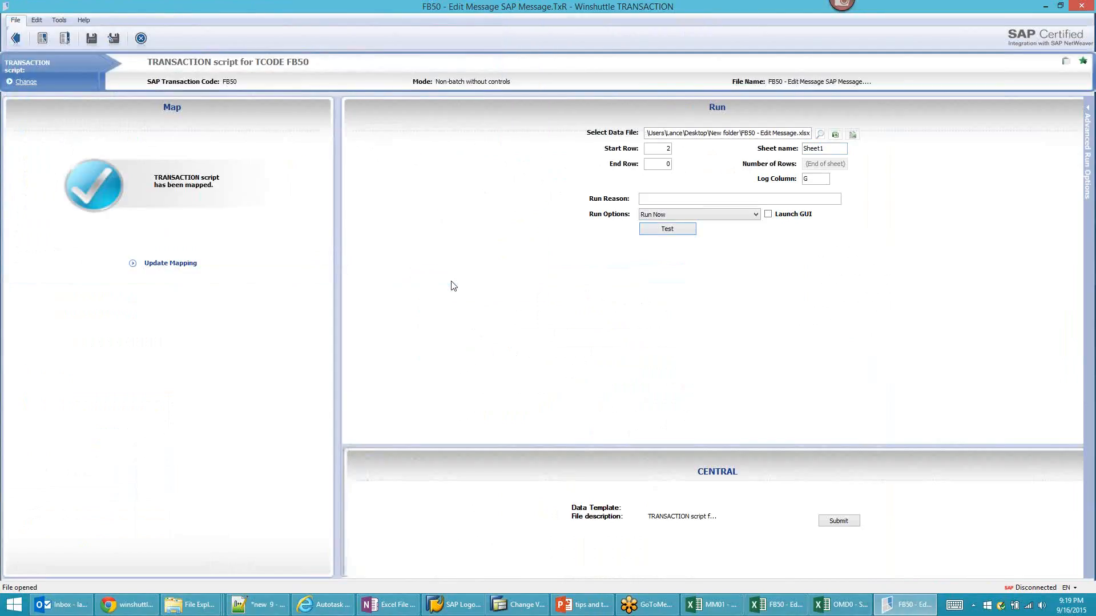
click(834, 137)
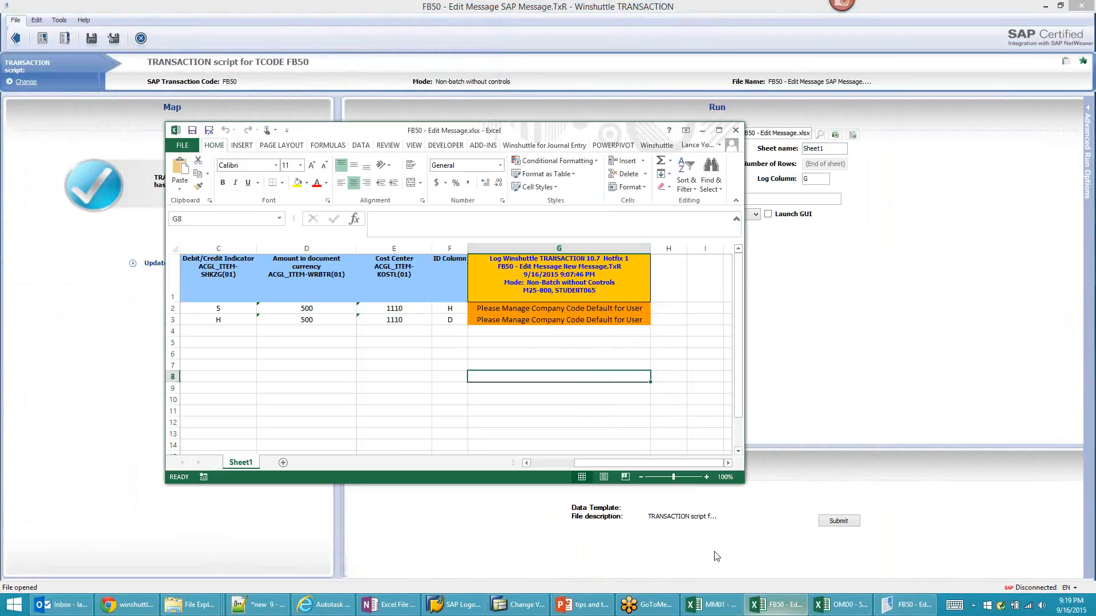
Clear the old log messages in cells G2:G3 by pasting a blank cell over them, and save the workbook
key(Up)
key(Up)
key(Up)
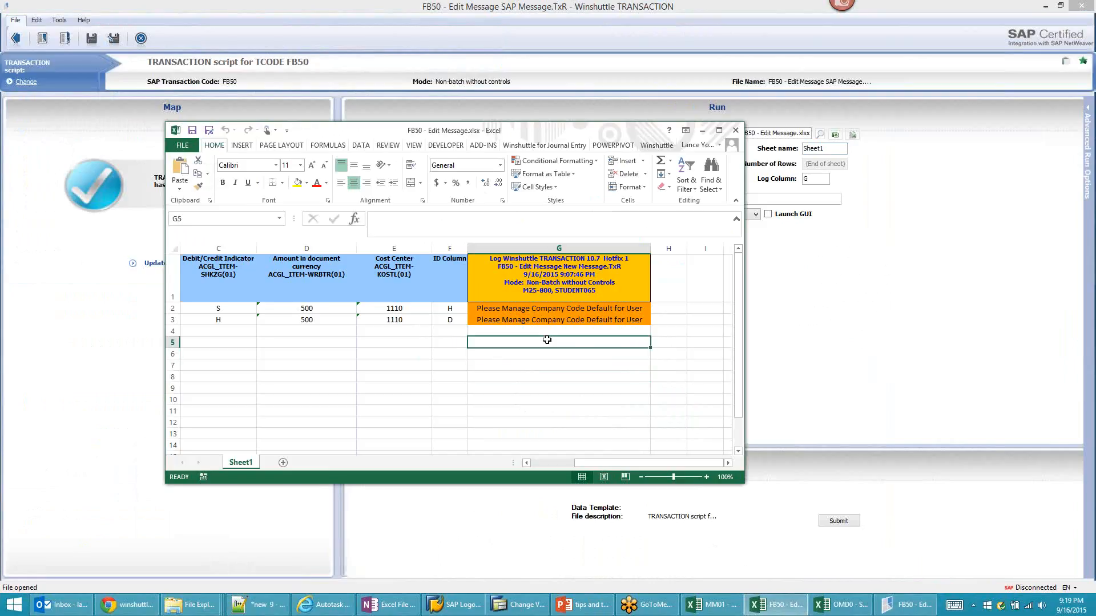
key(ctrl+c)
drag(548, 308, 552, 318)
key(ctrl+v)
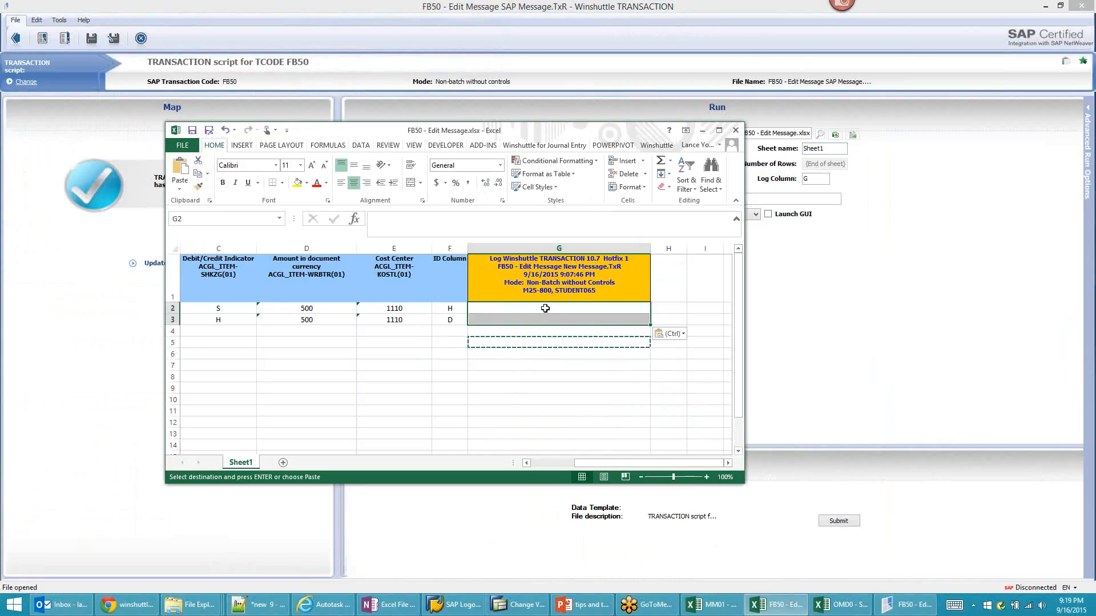
click(546, 309)
click(192, 130)
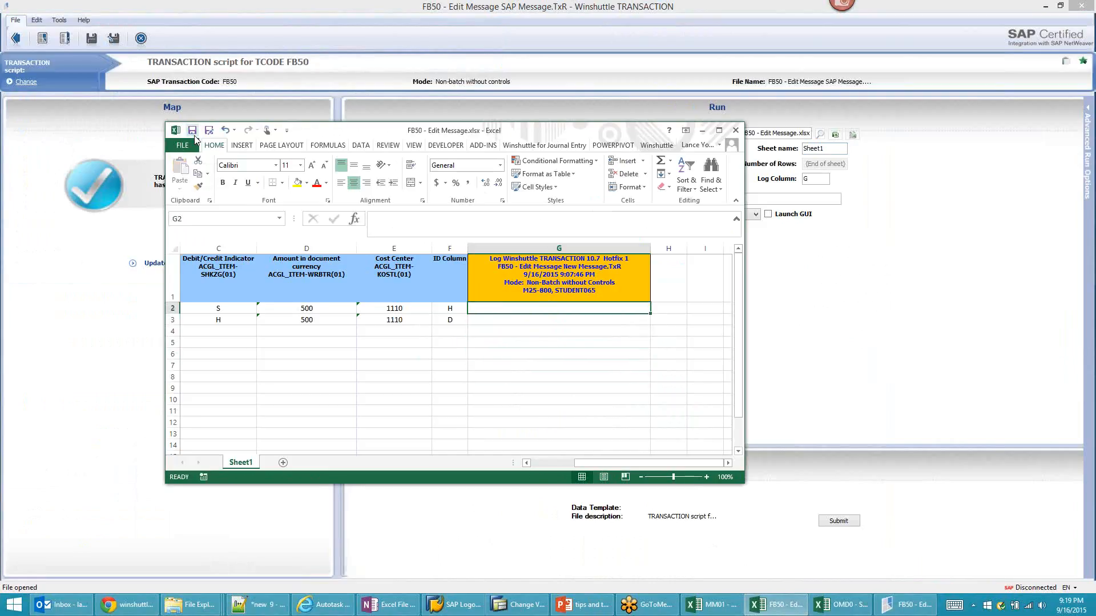
Widen the workbook window to review the posting data from column A through the log column, and minimize it
drag(745, 171, 920, 178)
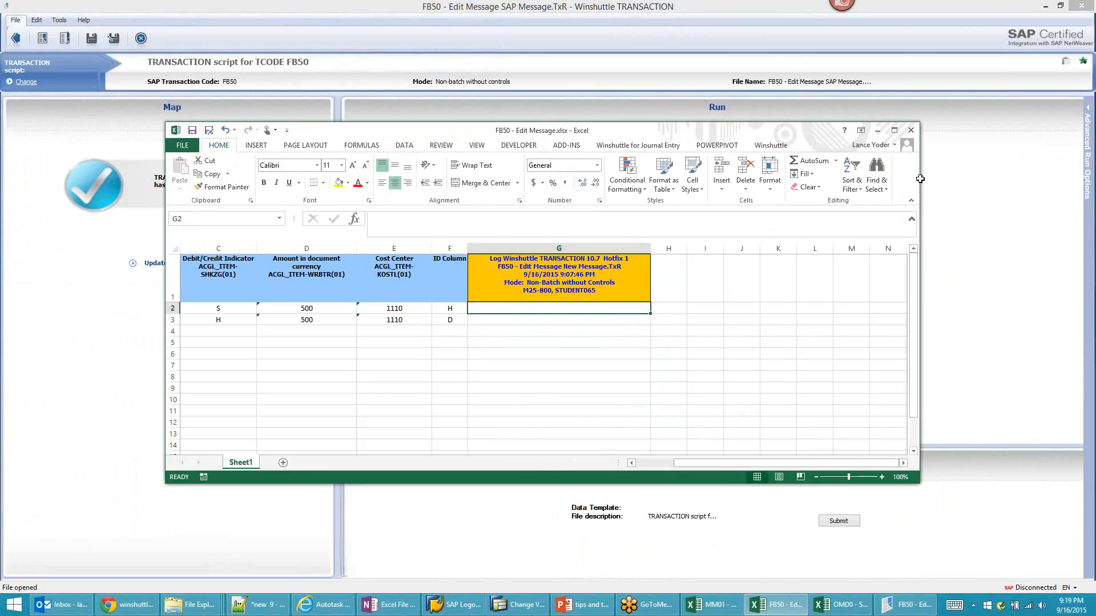
click(642, 463)
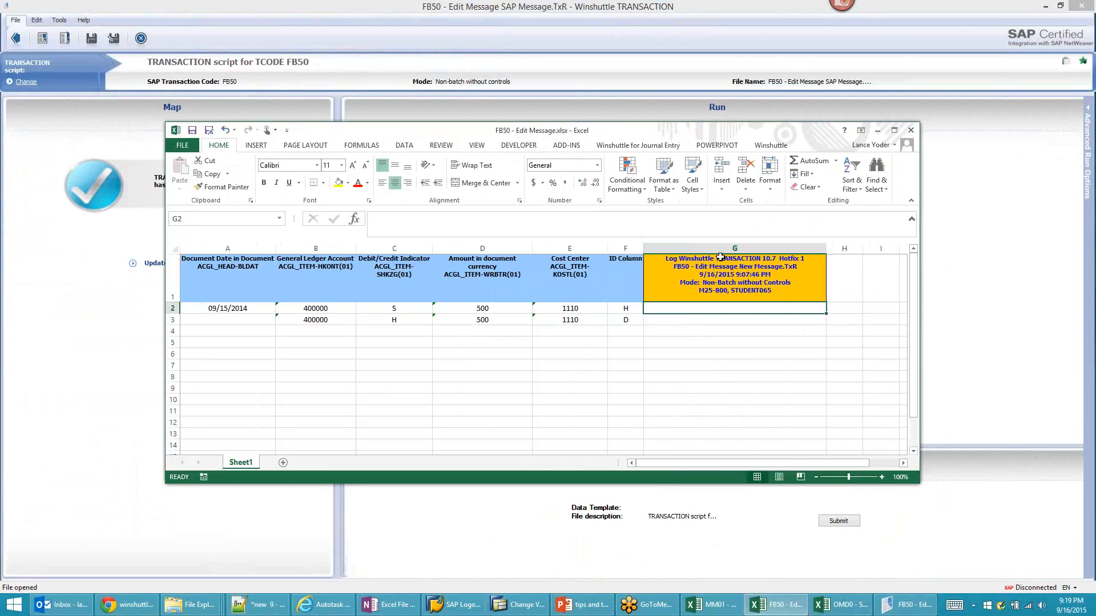
click(877, 131)
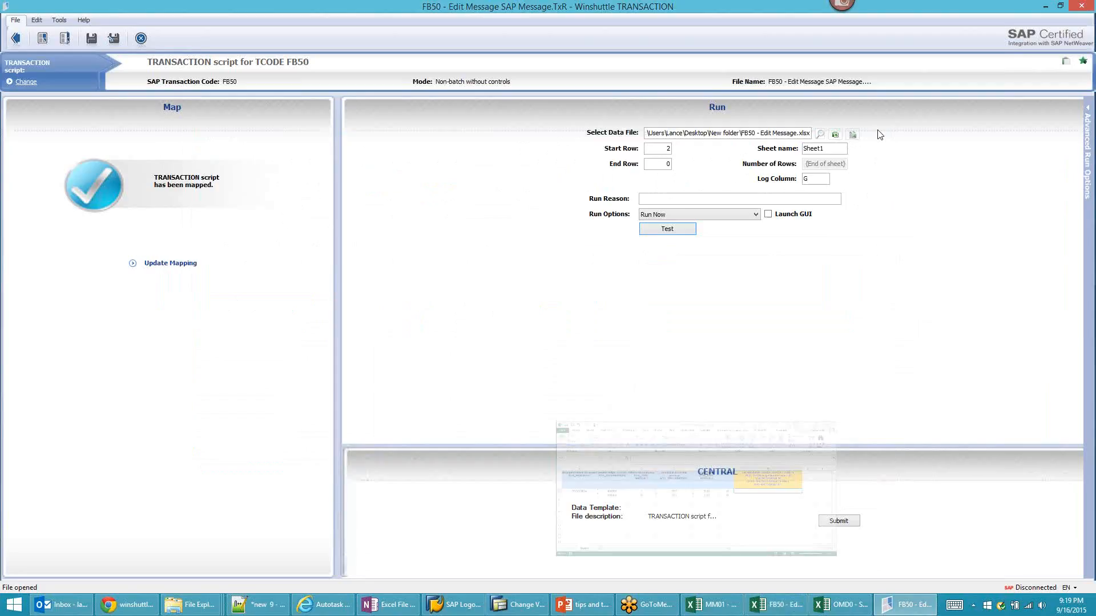
Test-run the script on the SAP Sandbox system, logging on with the prefilled credentials
click(668, 230)
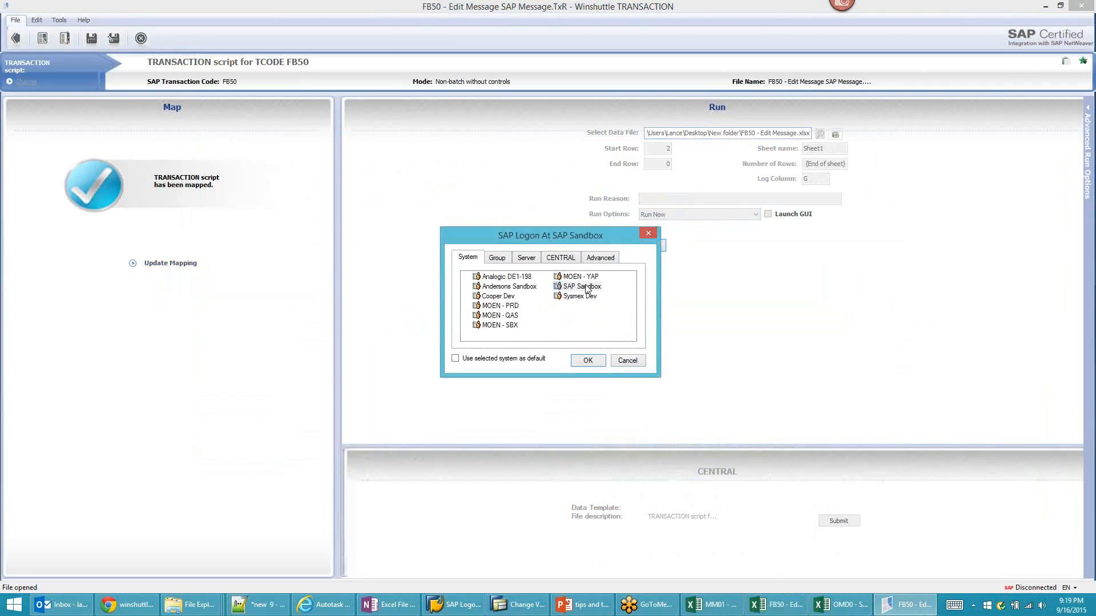
click(586, 288)
click(587, 360)
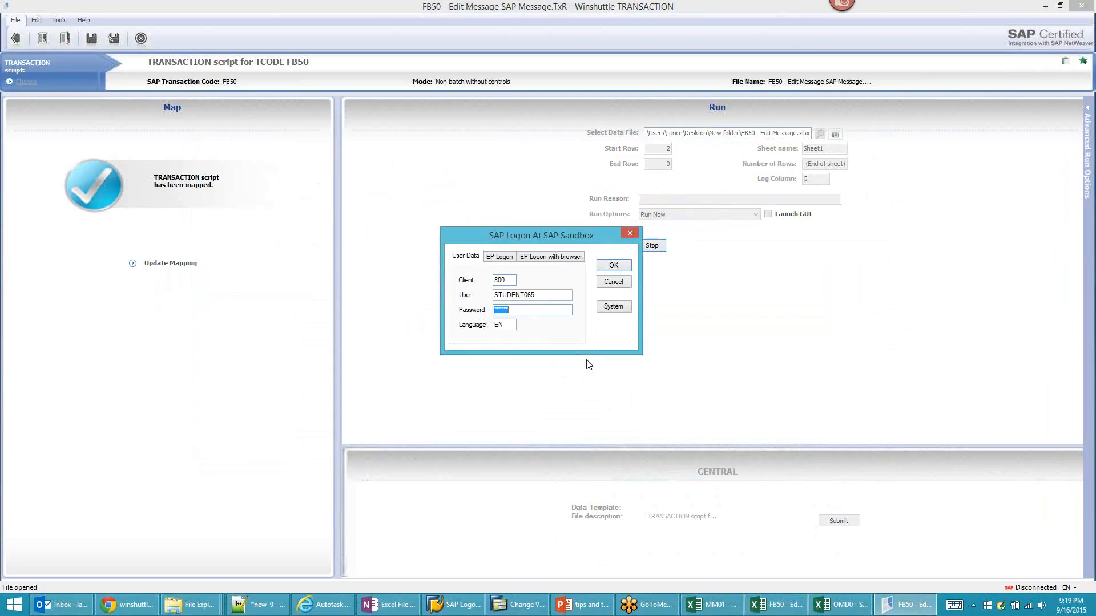
click(608, 269)
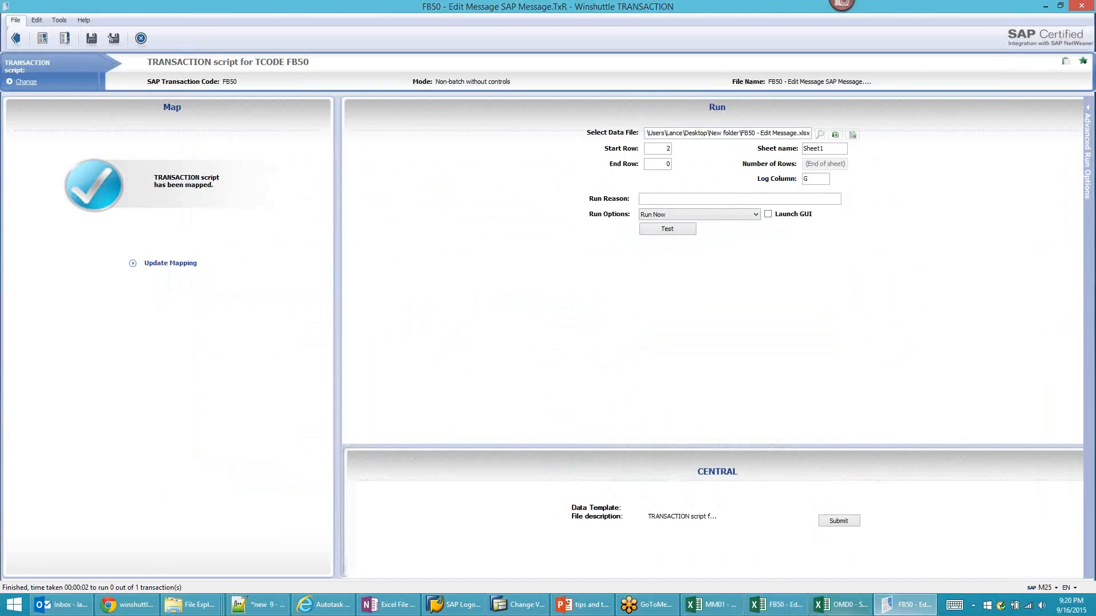
Check the run's log messages in column G of the FB50 - Edit Message workbook and return to Winshuttle TRANSACTION
click(775, 604)
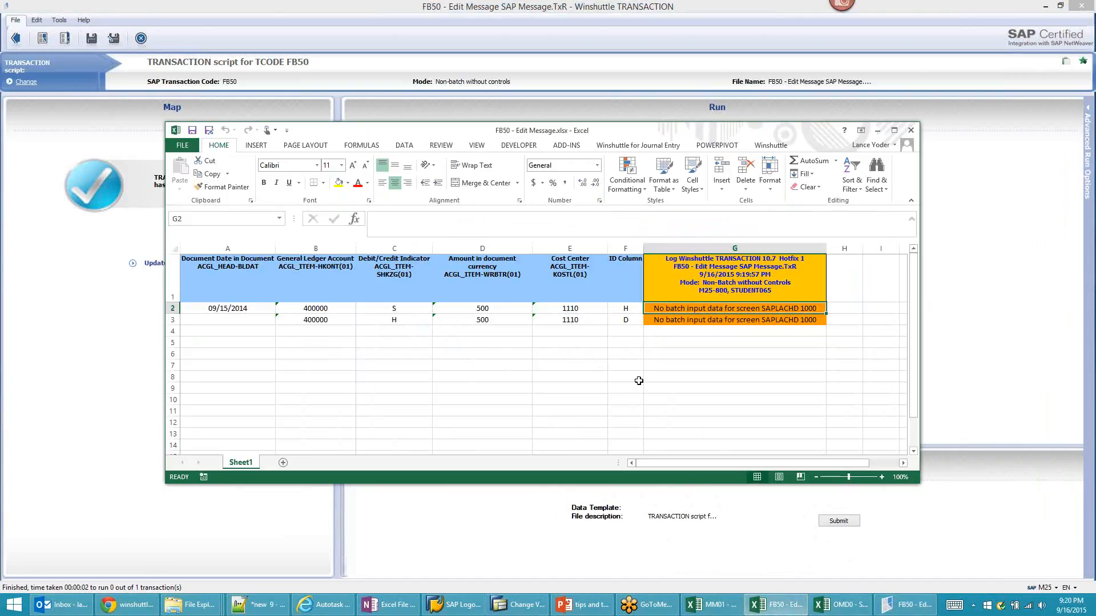
click(696, 341)
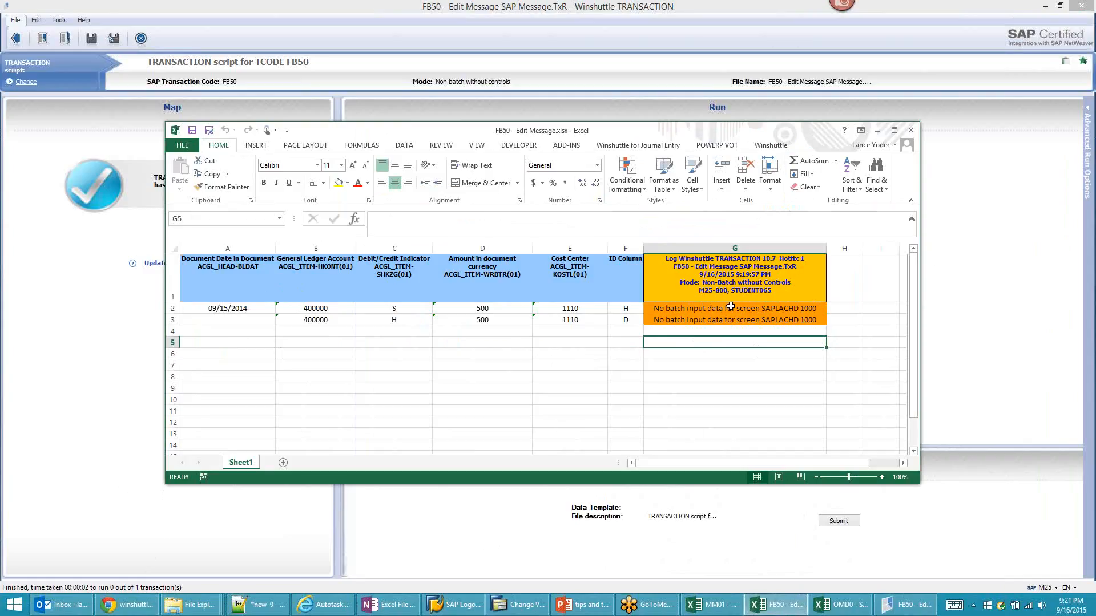
click(302, 3)
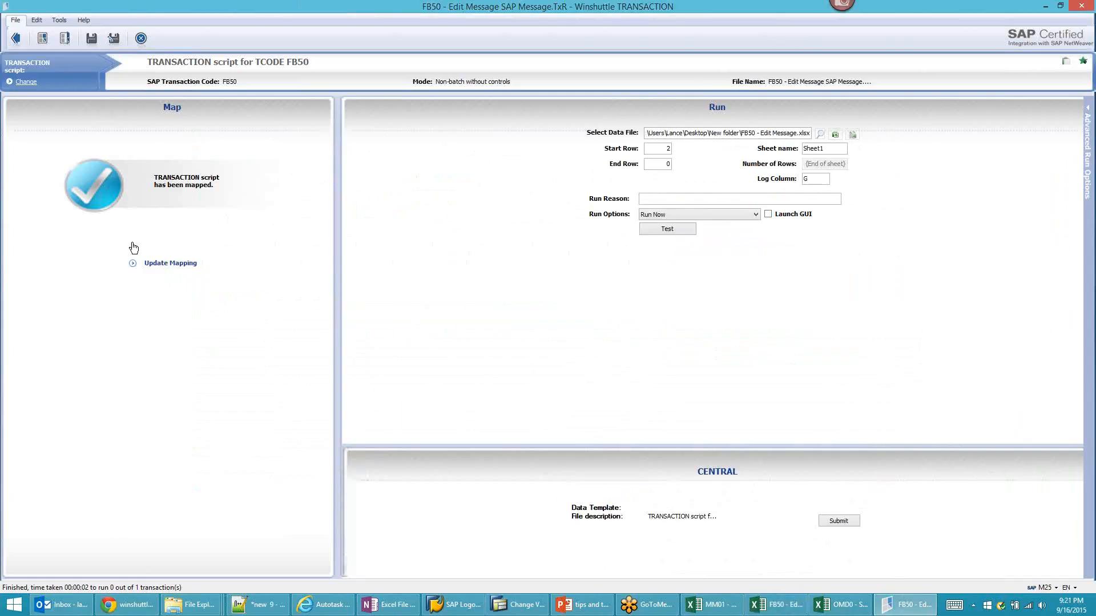
Open the FB50 script's mapping and display its raw script code in the TRANSACTION Editor
click(43, 27)
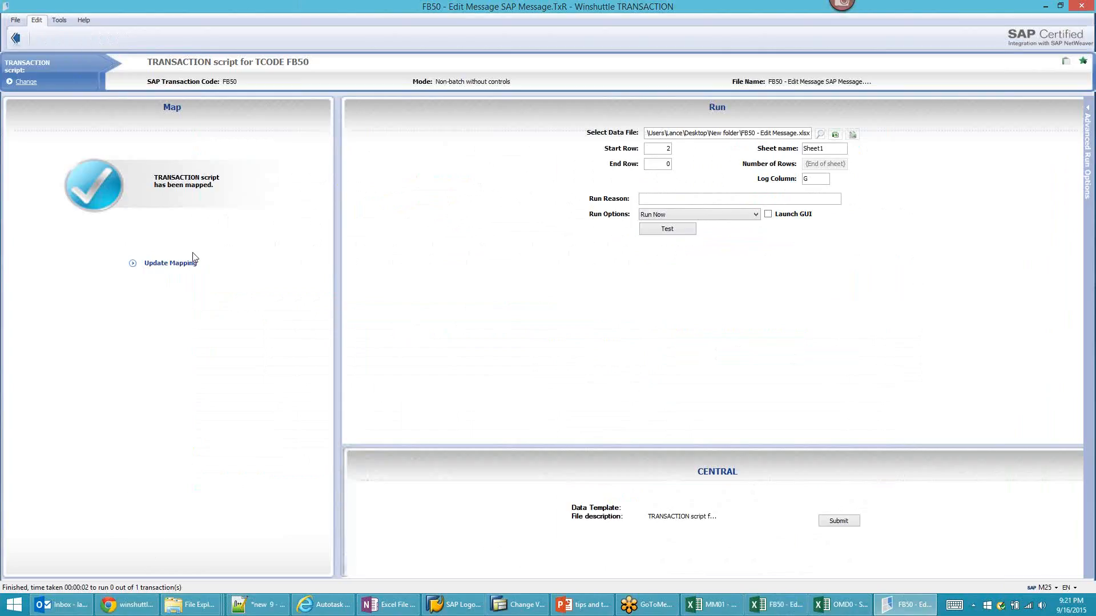
click(201, 310)
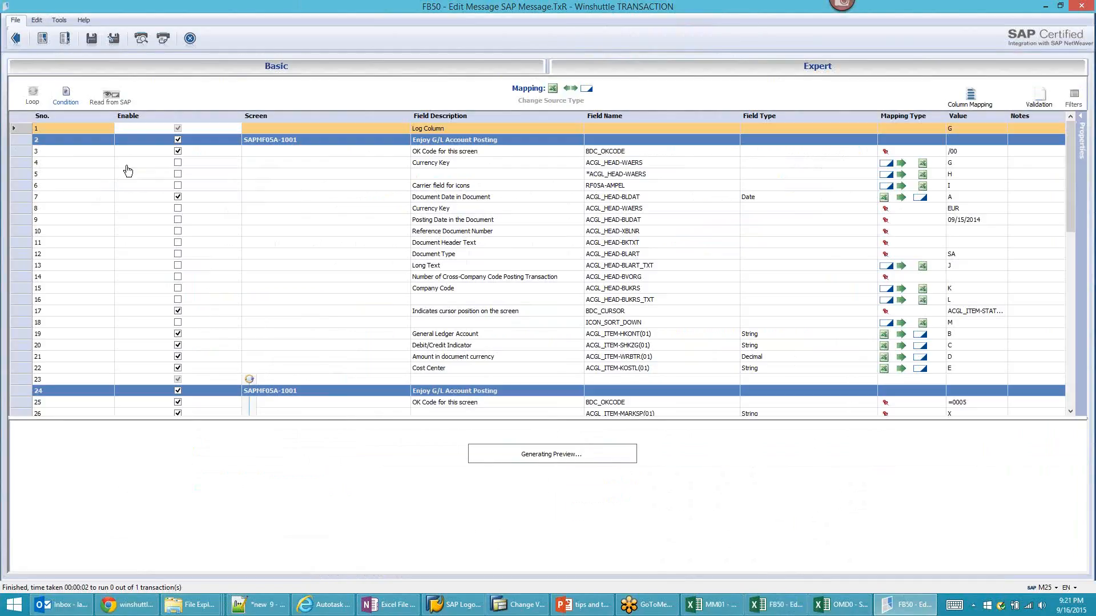
click(37, 20)
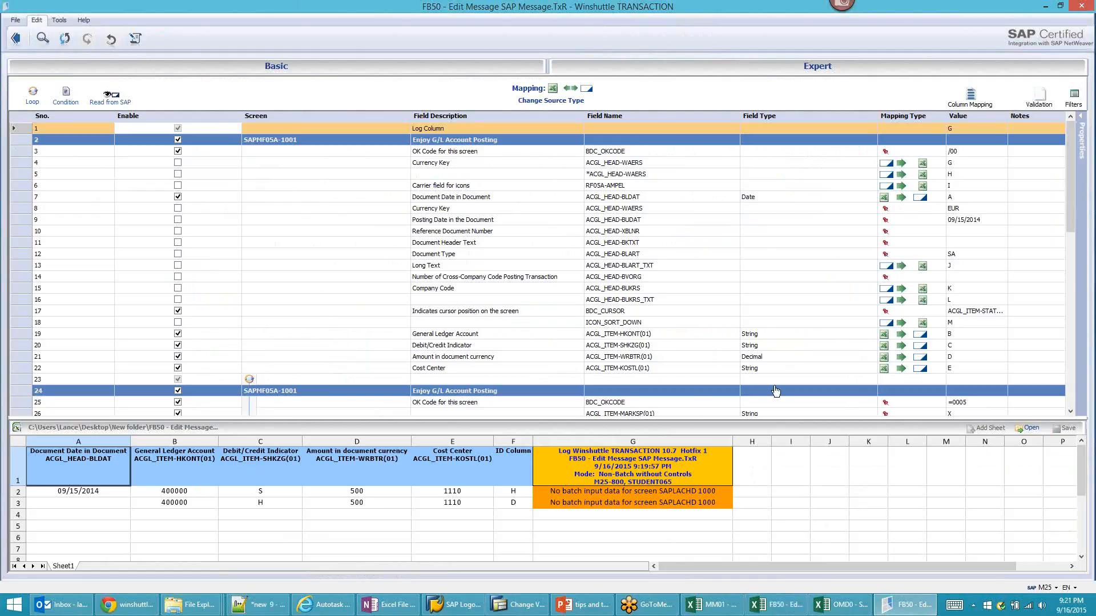
click(136, 39)
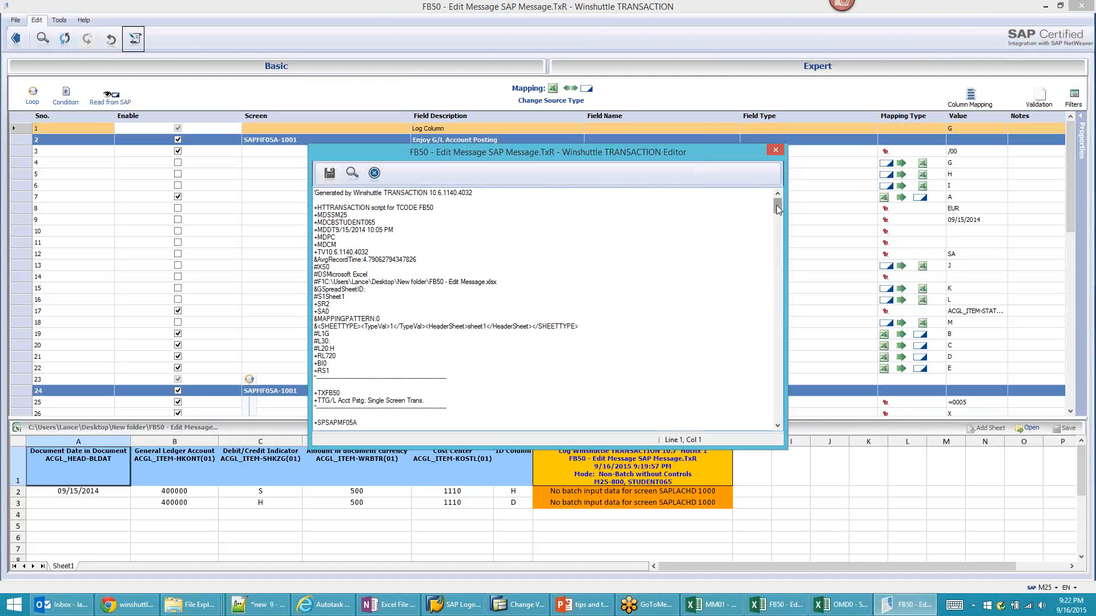
Add a line reading +EM below +RS1 in the script code, save it, close the editor and return to the main screen
mouse_move(776, 204)
mouse_down()
mouse_move(777, 234)
mouse_move(773, 200)
mouse_up()
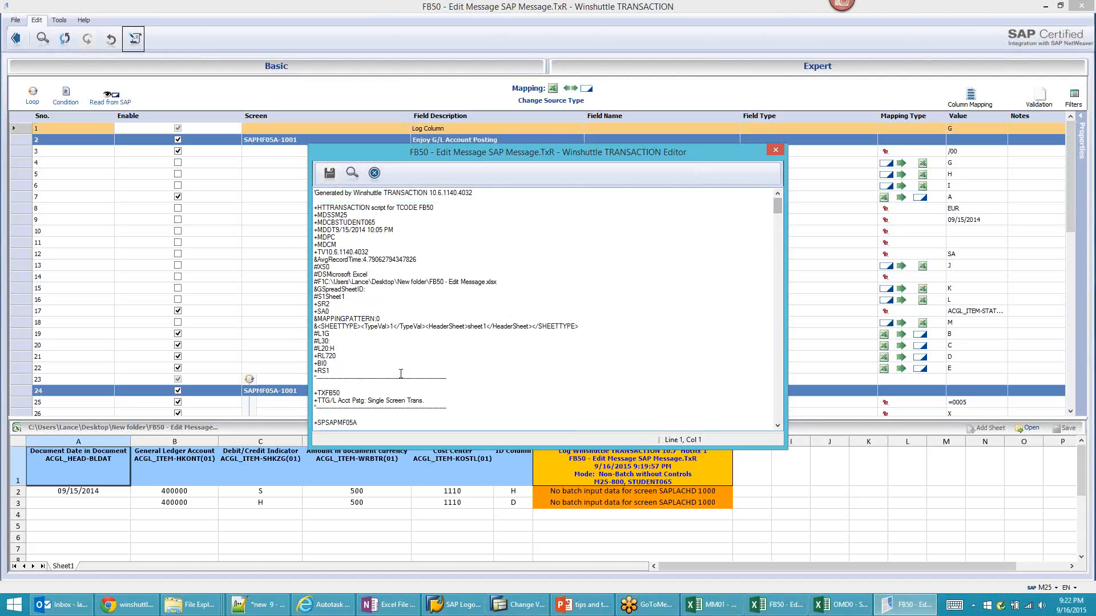
click(351, 370)
key(Return)
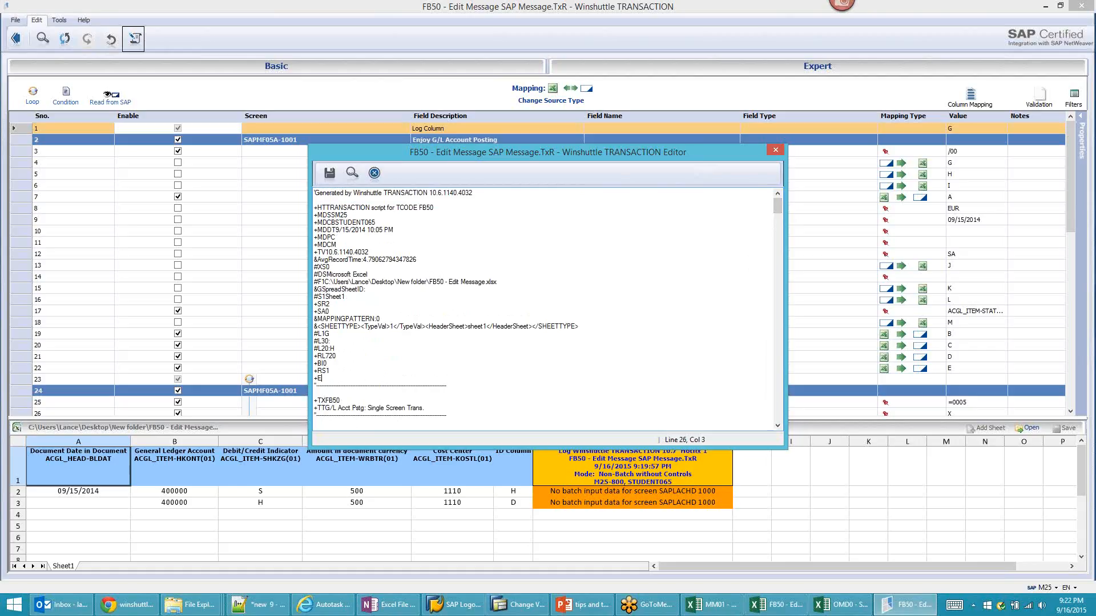
text(+EM)
click(334, 173)
click(374, 173)
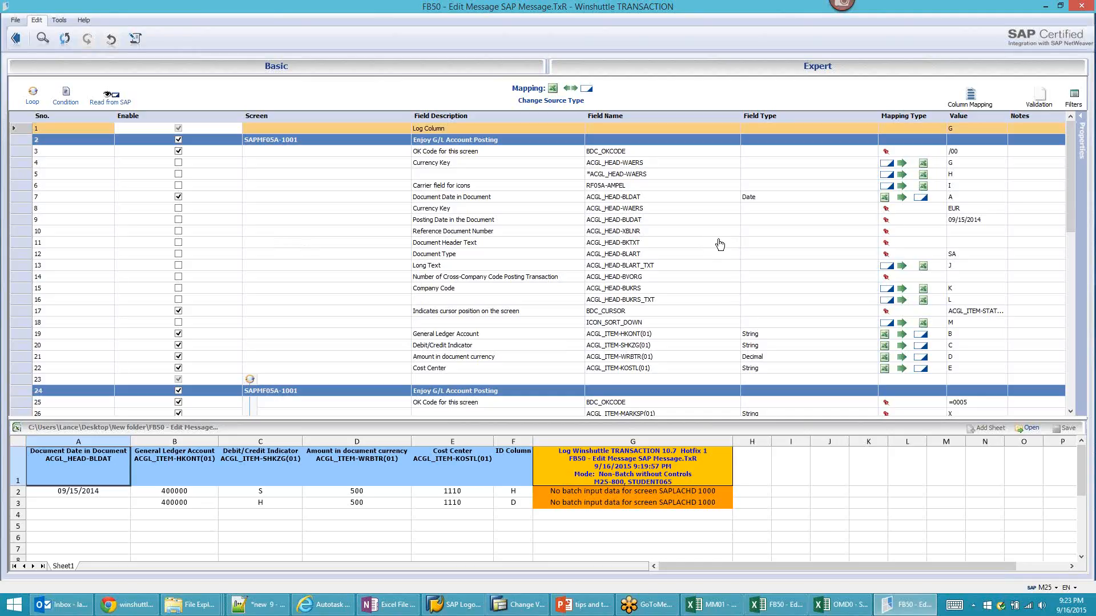
click(15, 38)
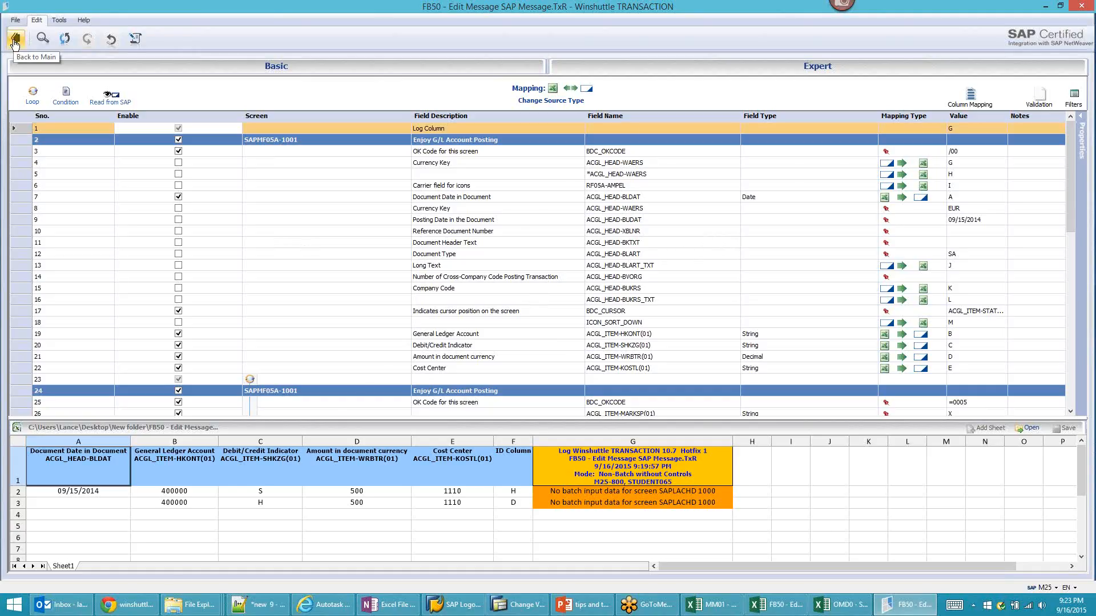
Blank out the log cells G2:G3 in the FB50 - Edit Message workbook, save it and return to the script
click(843, 605)
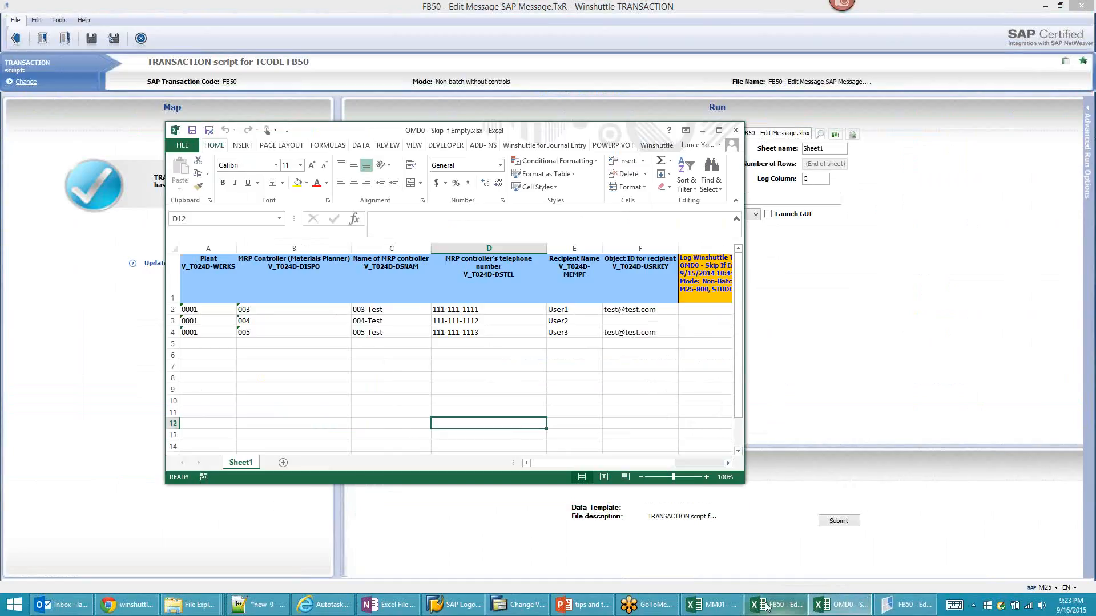
click(822, 609)
click(776, 604)
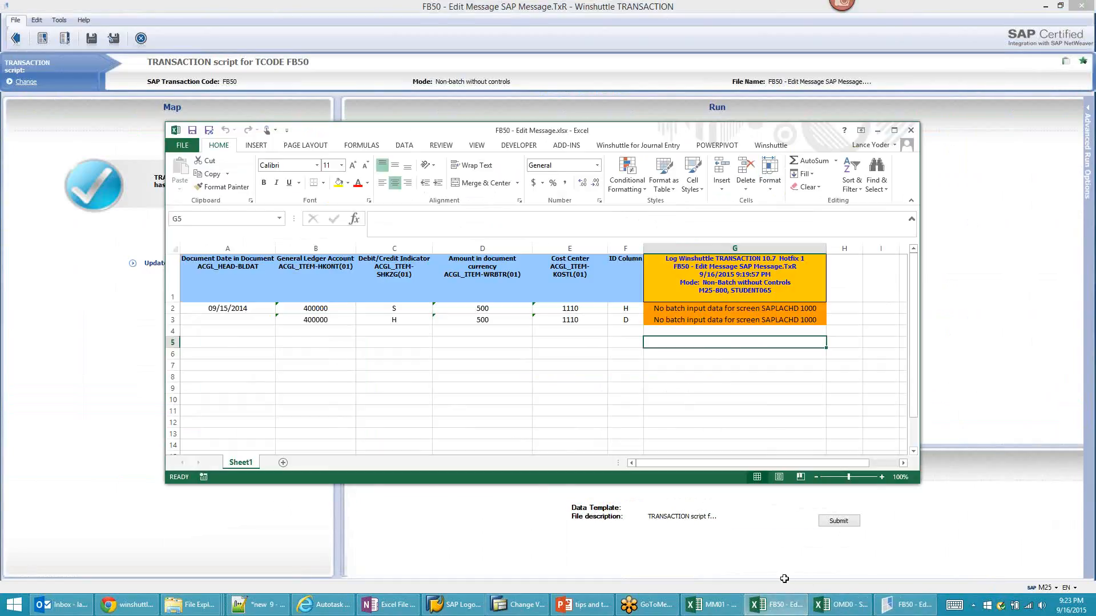
key(ctrl+c)
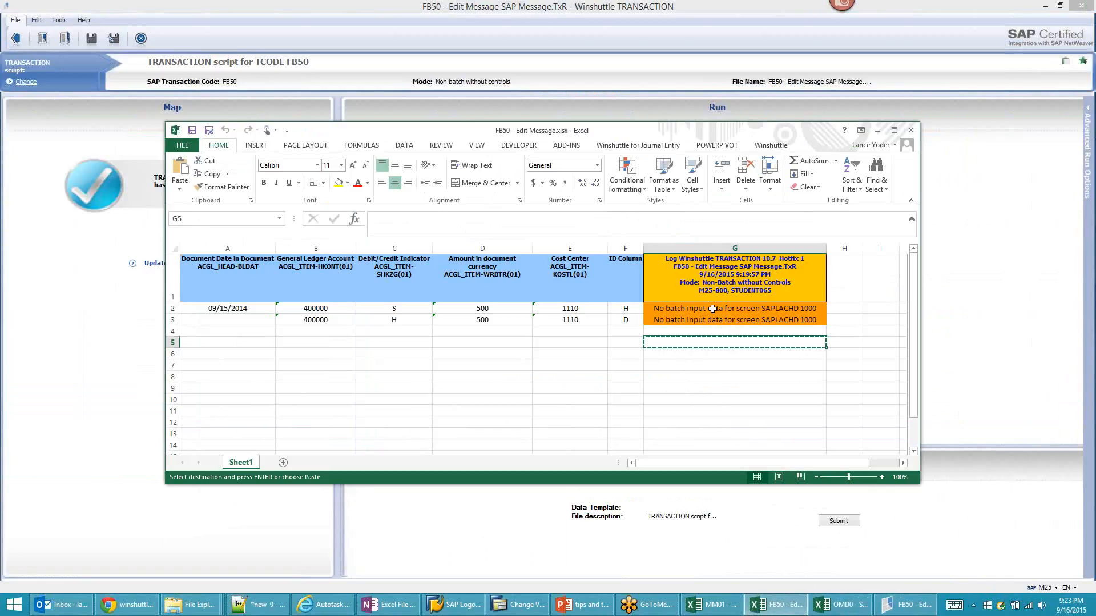
drag(712, 309, 711, 321)
key(ctrl+v)
click(702, 307)
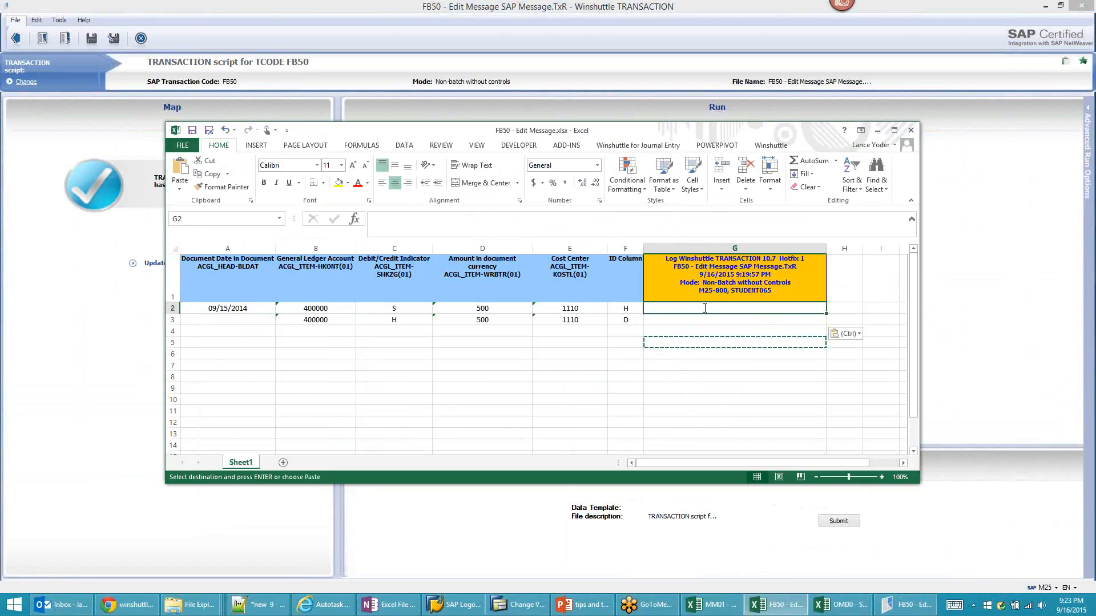
click(192, 130)
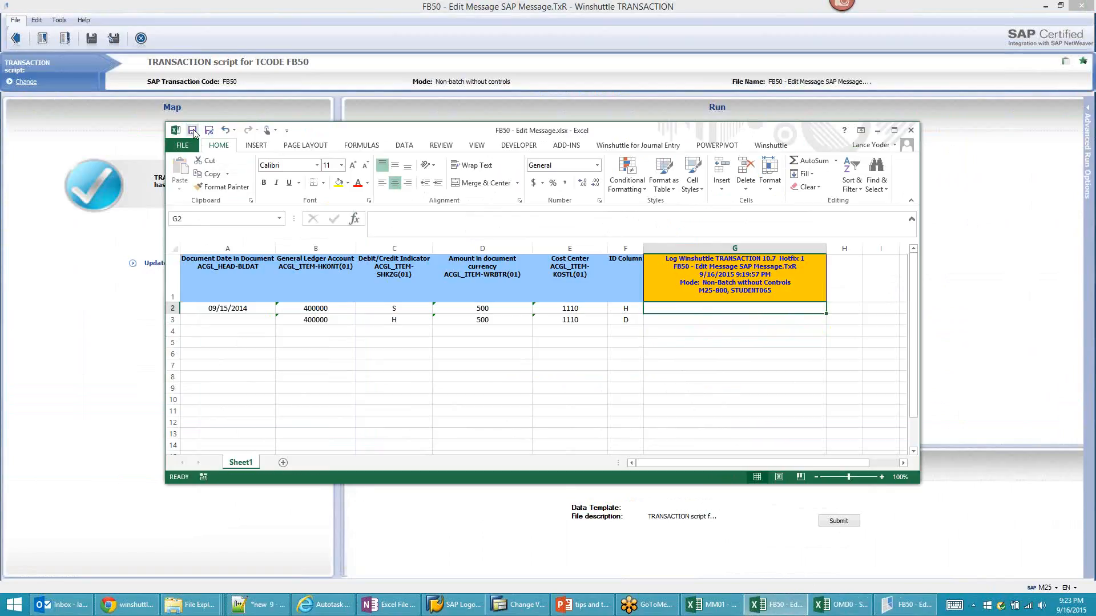
click(992, 360)
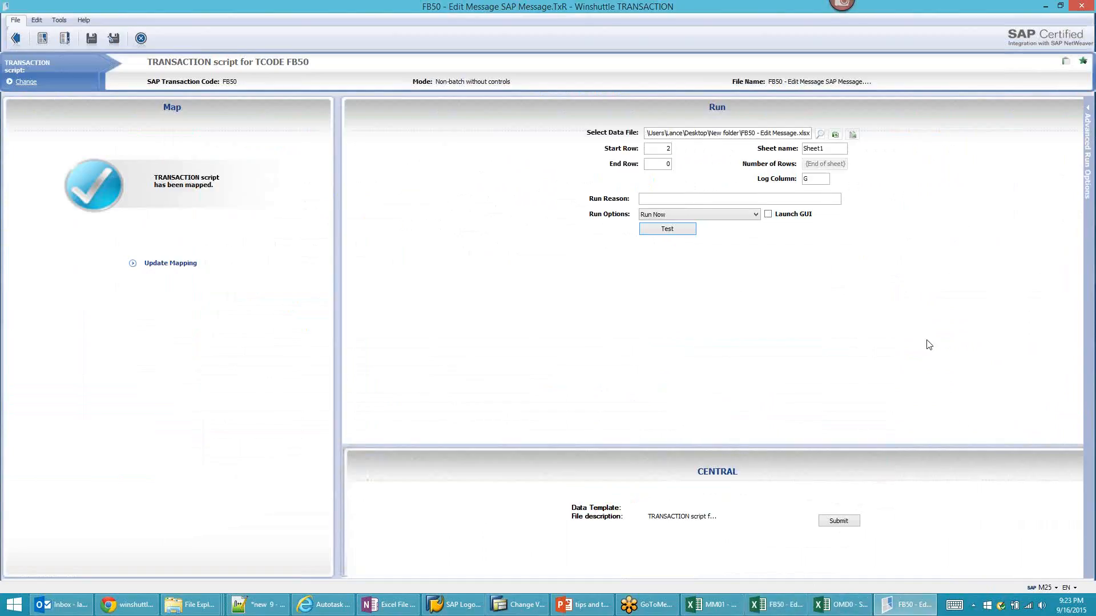
Test-run the edited script again and autofit log column G in the FB50 - Edit Message workbook
click(666, 230)
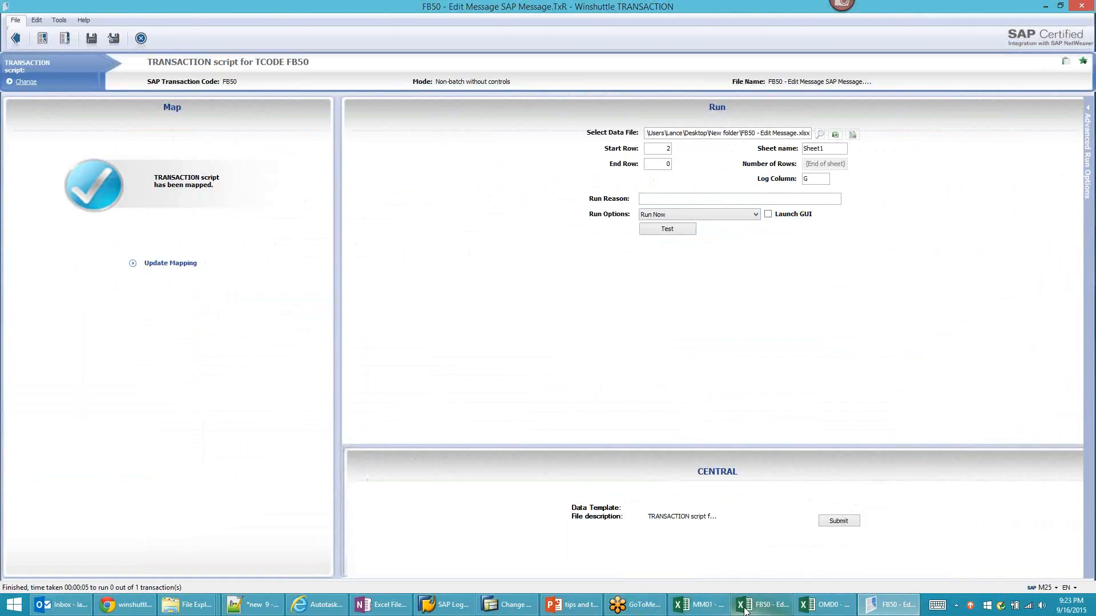
click(762, 605)
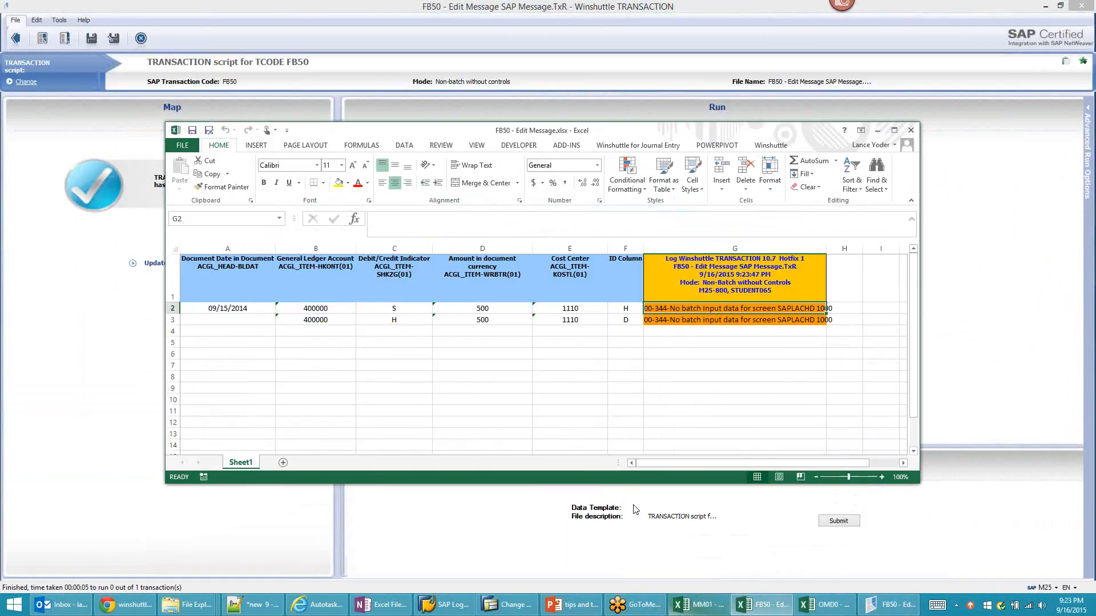
double_click(826, 249)
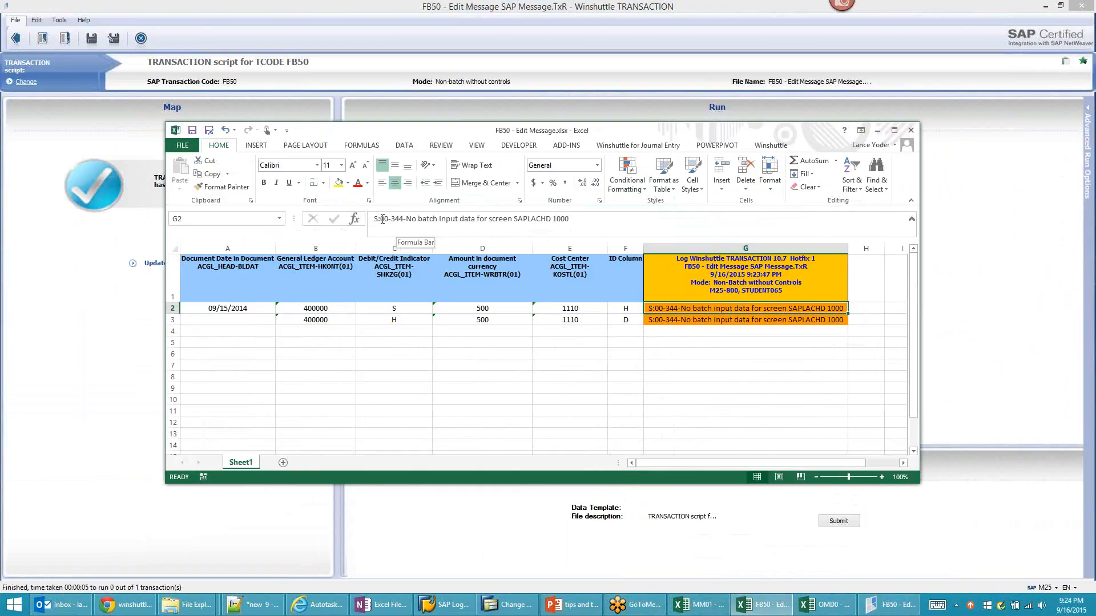
Copy the message code 00-344 from the log text in cell G2 without changing the cell
drag(381, 219, 404, 219)
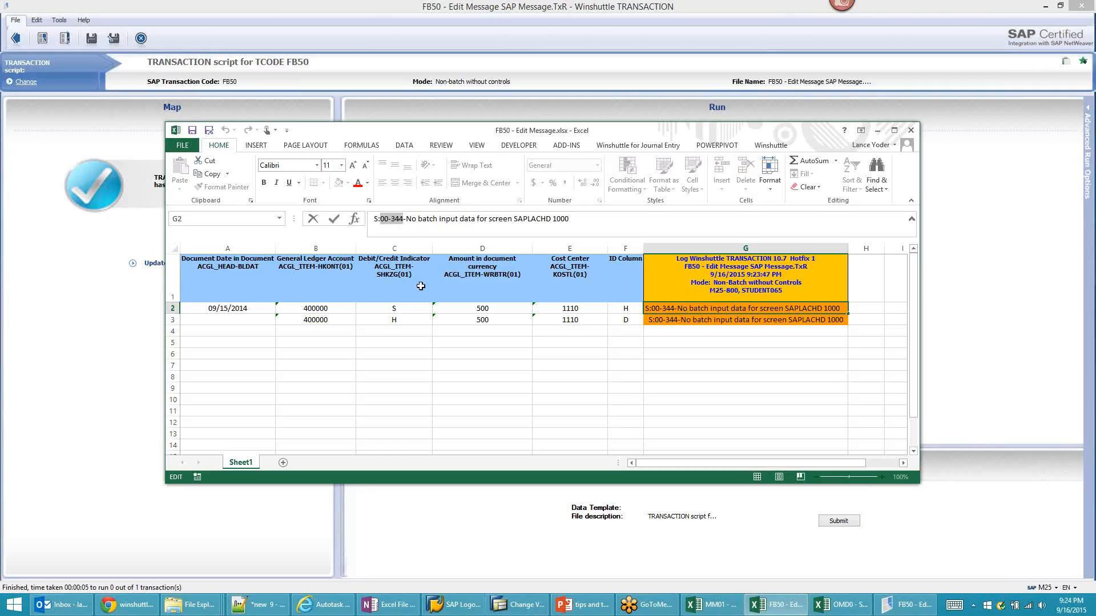
key(ctrl+c)
click(768, 388)
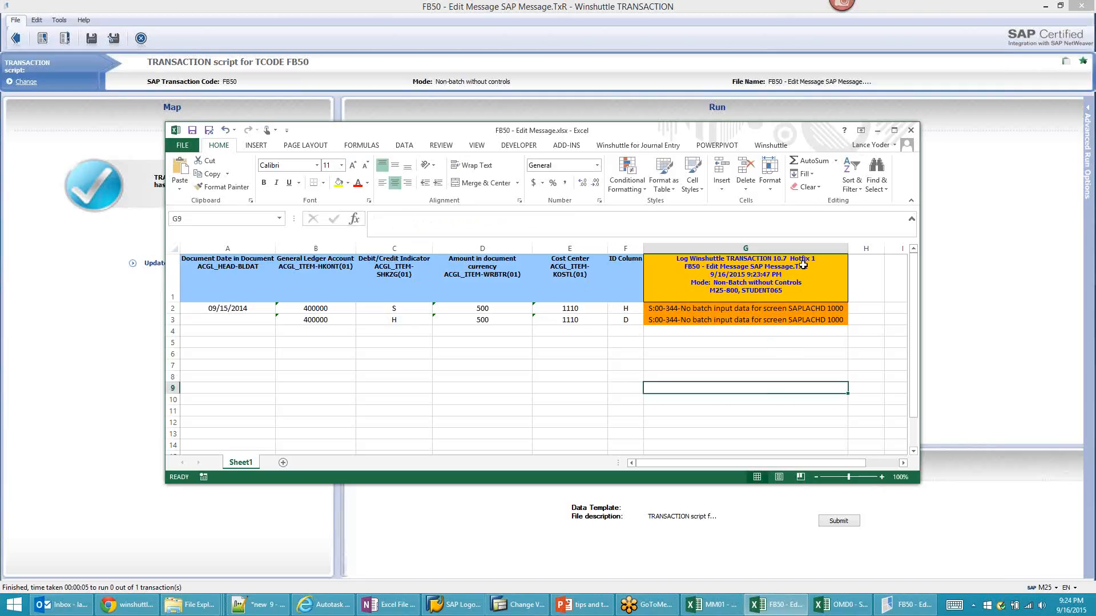
Return from the workbook to the FB50 script, open its mapping and bring up the script code for editing
click(877, 130)
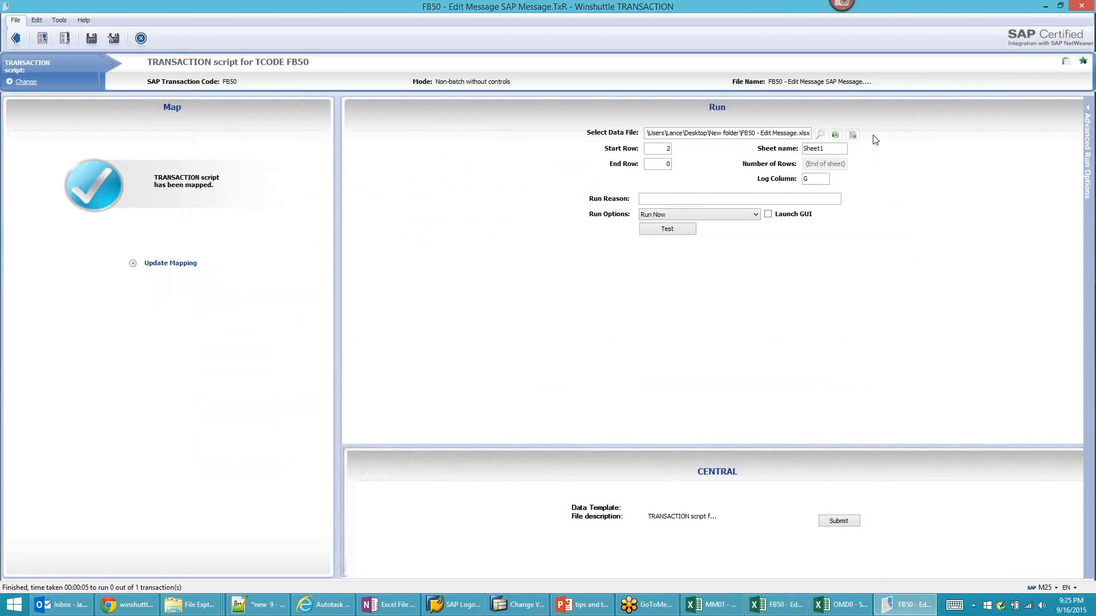
click(172, 264)
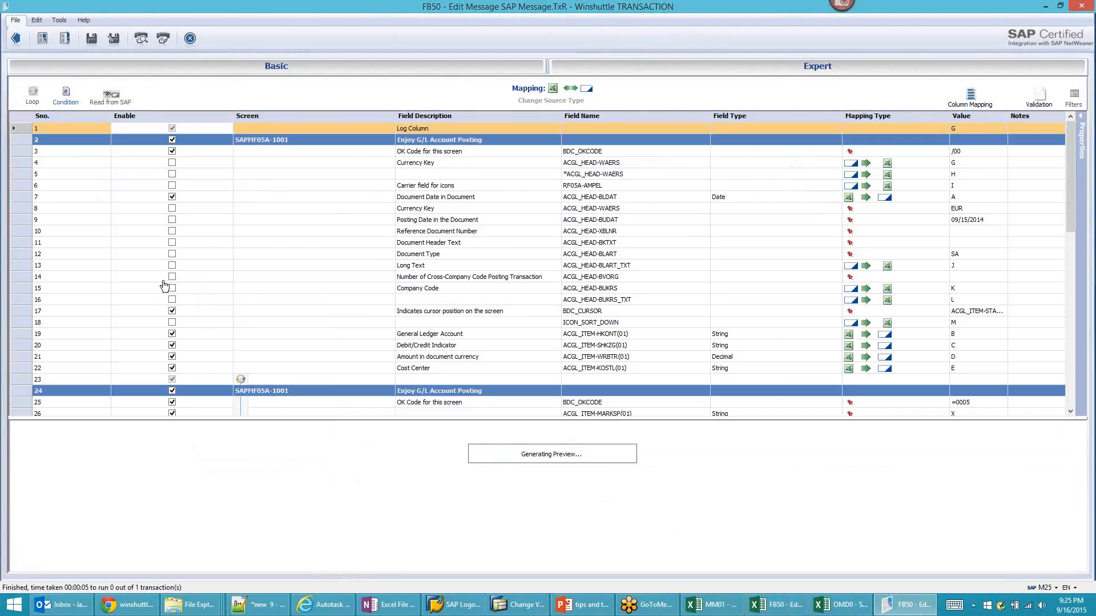
click(37, 21)
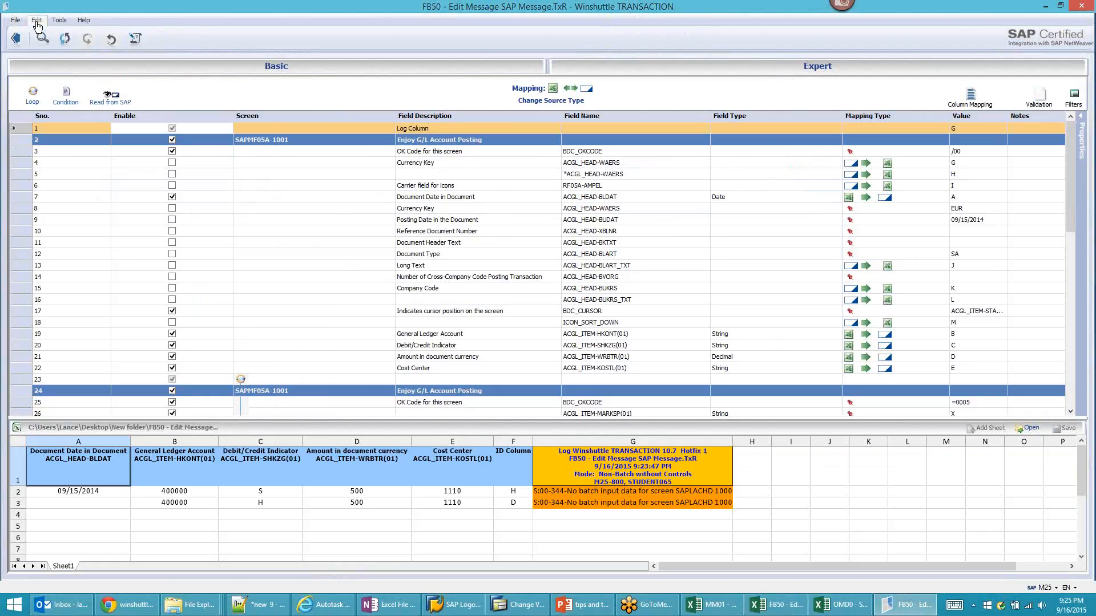
click(135, 38)
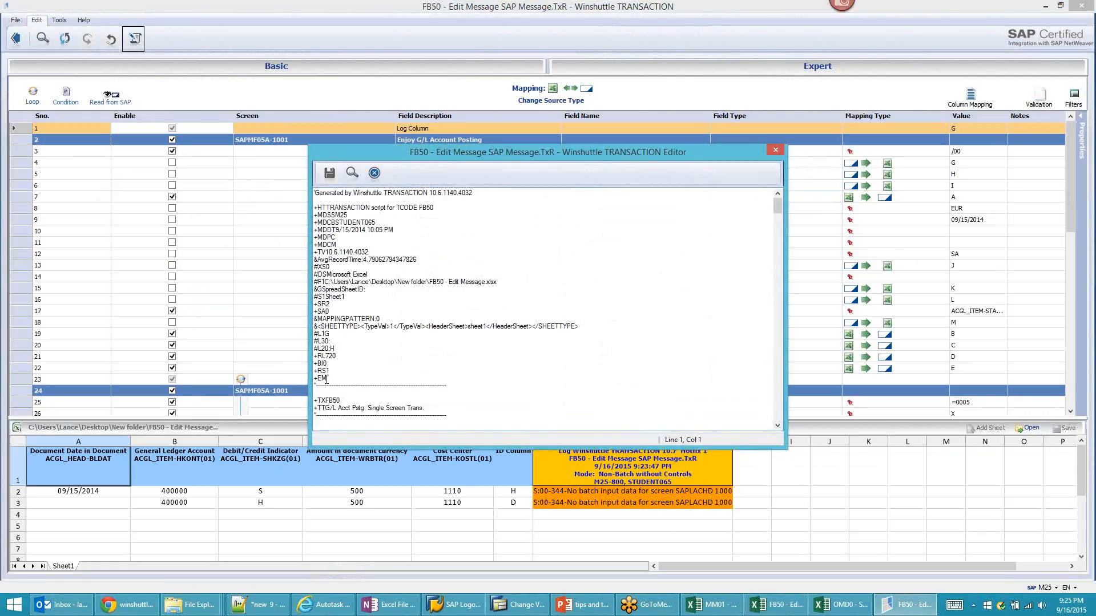
Replace the +EM line with +MT00-344:Please maintain the users default company code, save the script code and close the editor
click(328, 379)
key(BackSpace)
text(MT)
key(ctrl+v)
text(Please mai)
text(tain the use)
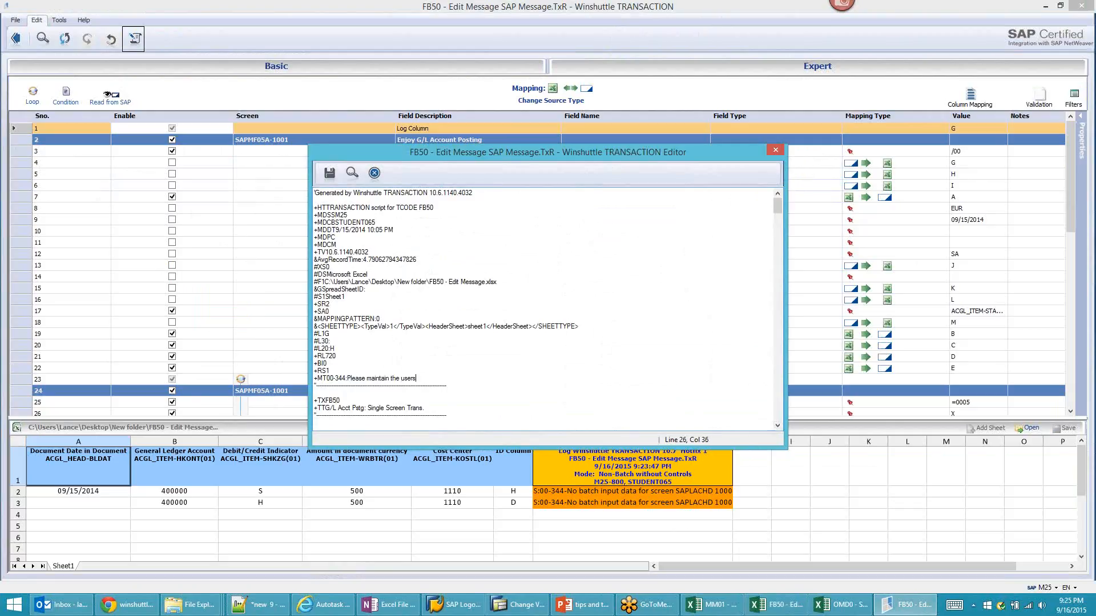
text(rs default company code)
click(329, 173)
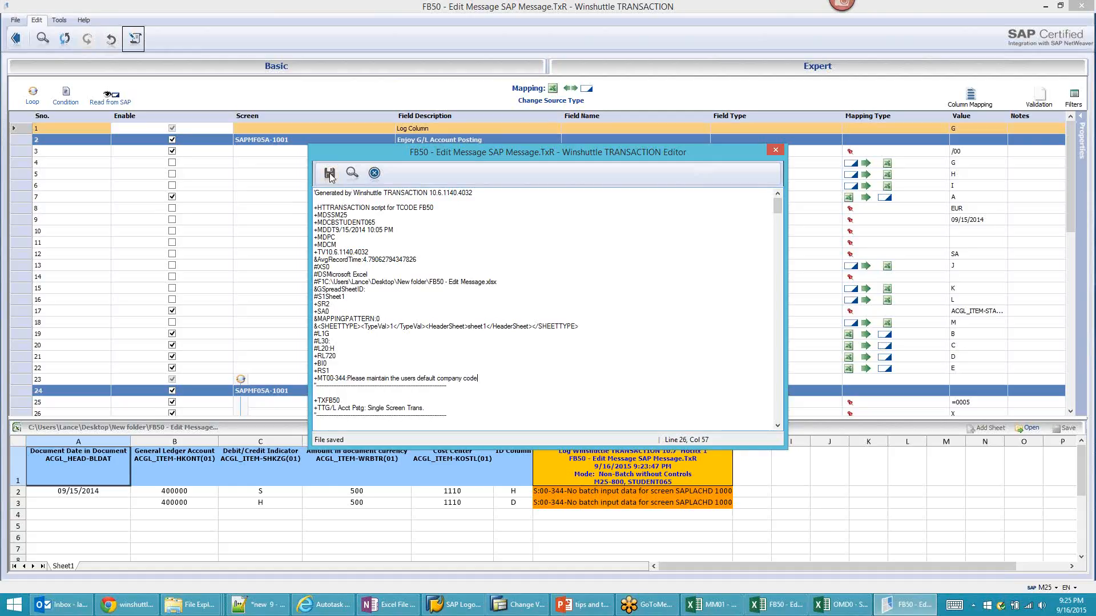
click(374, 173)
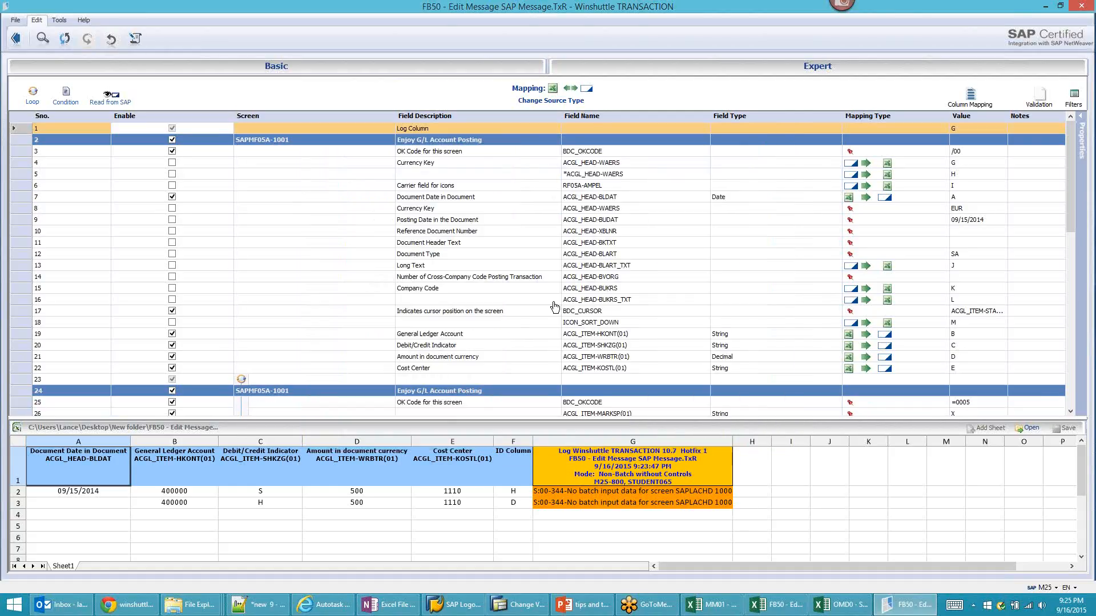
Blank out log cells G2:G3 in the FB50 - Edit Message workbook by pasting an empty cell, save it and return to the script
click(786, 612)
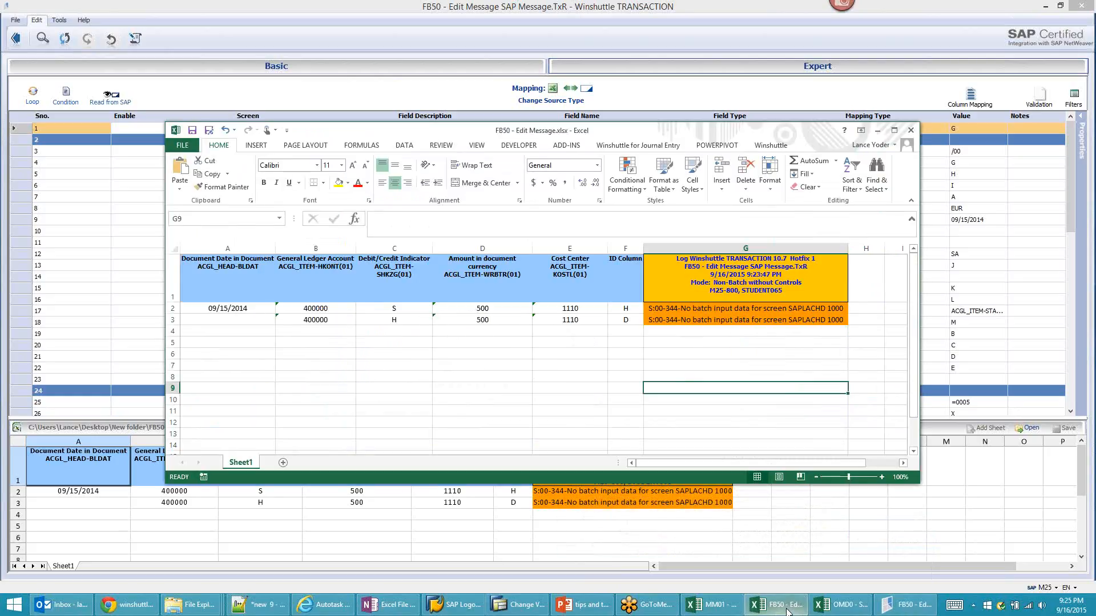
click(688, 336)
key(ctrl+c)
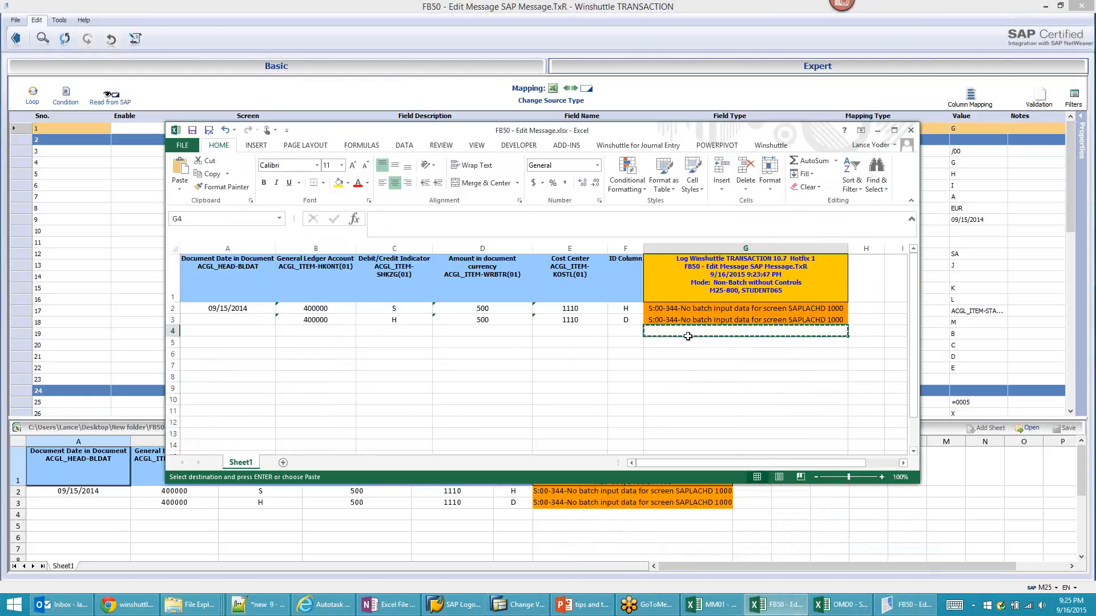
drag(694, 305, 691, 320)
key(ctrl+v)
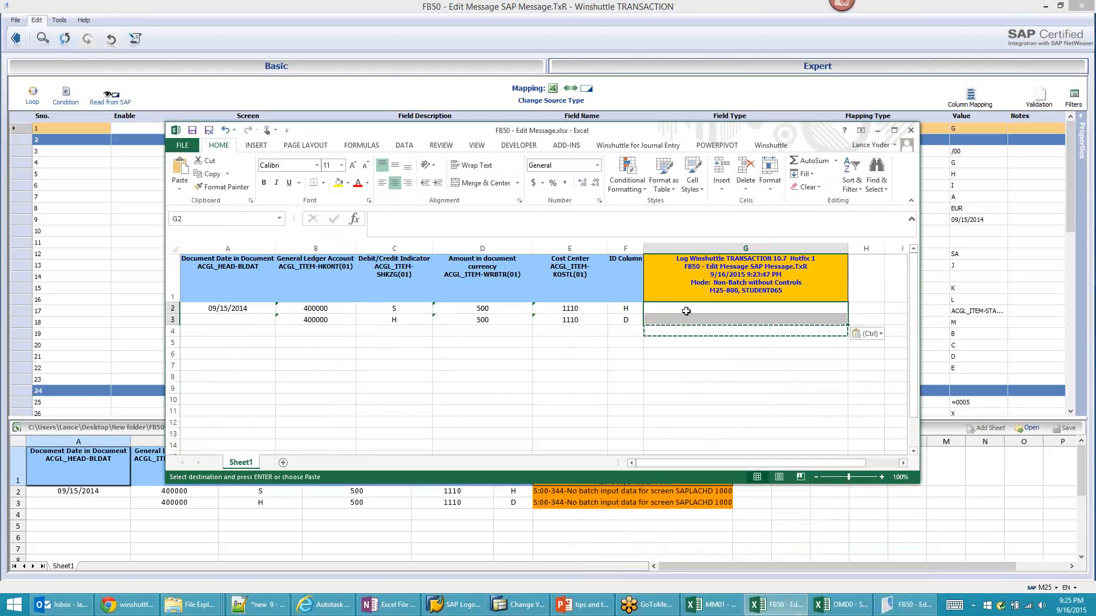
click(193, 131)
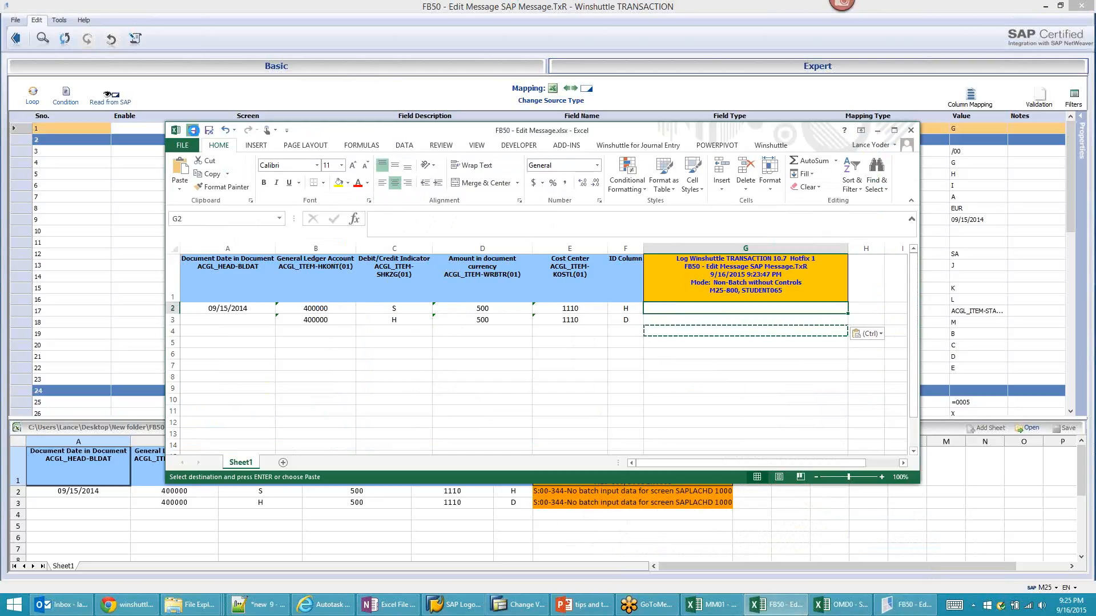
click(224, 47)
Dismiss the syntax check, reopen the script code, rewrite the line as +MT=Please maintain user default Company Code, save and close the editor
click(17, 39)
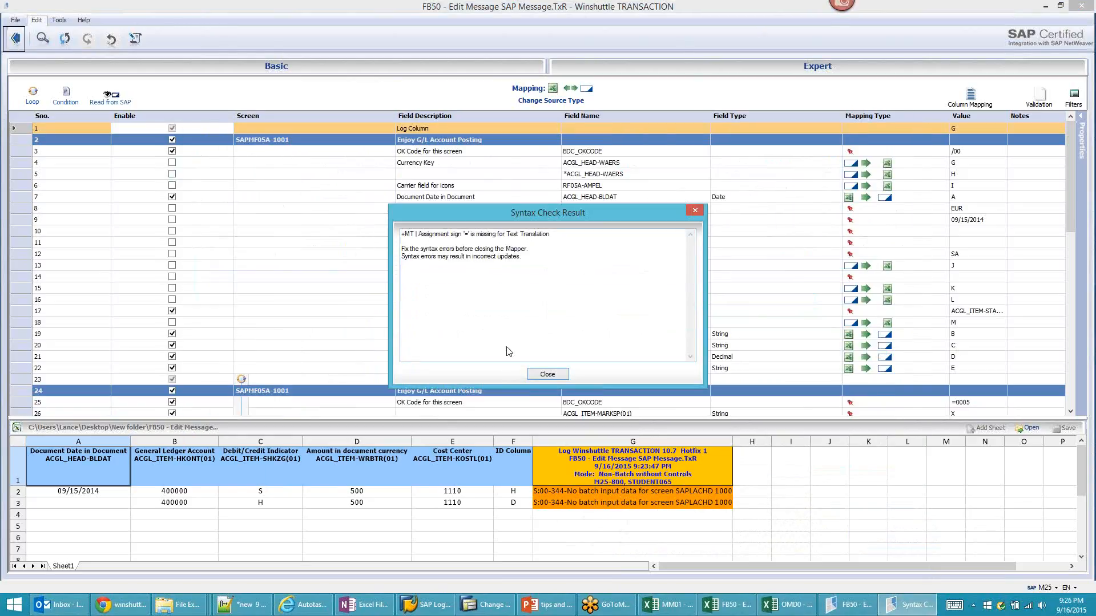
click(546, 374)
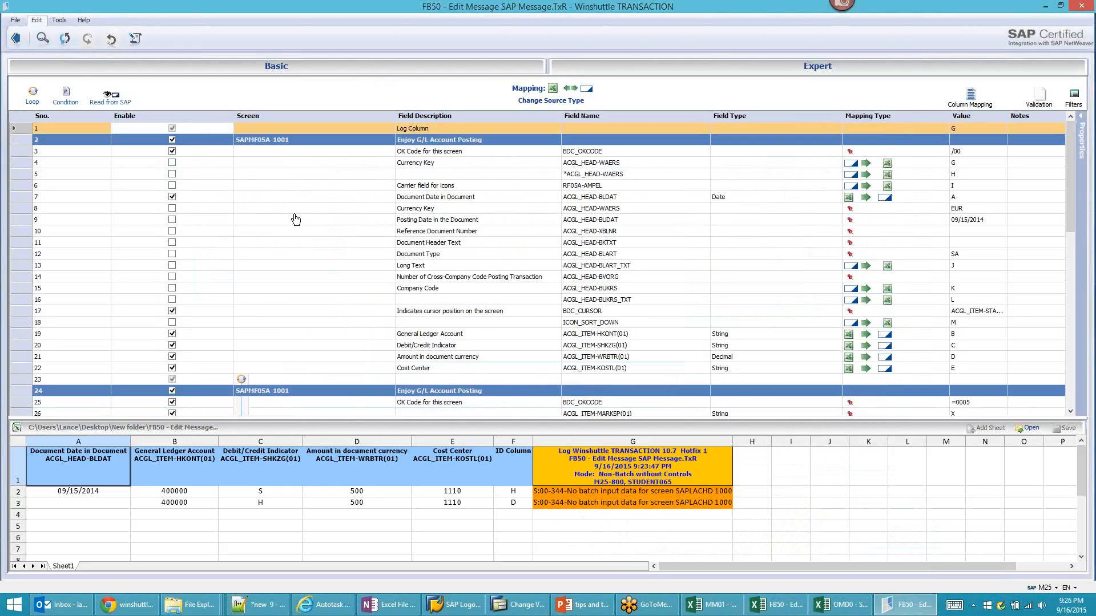
click(134, 38)
click(334, 378)
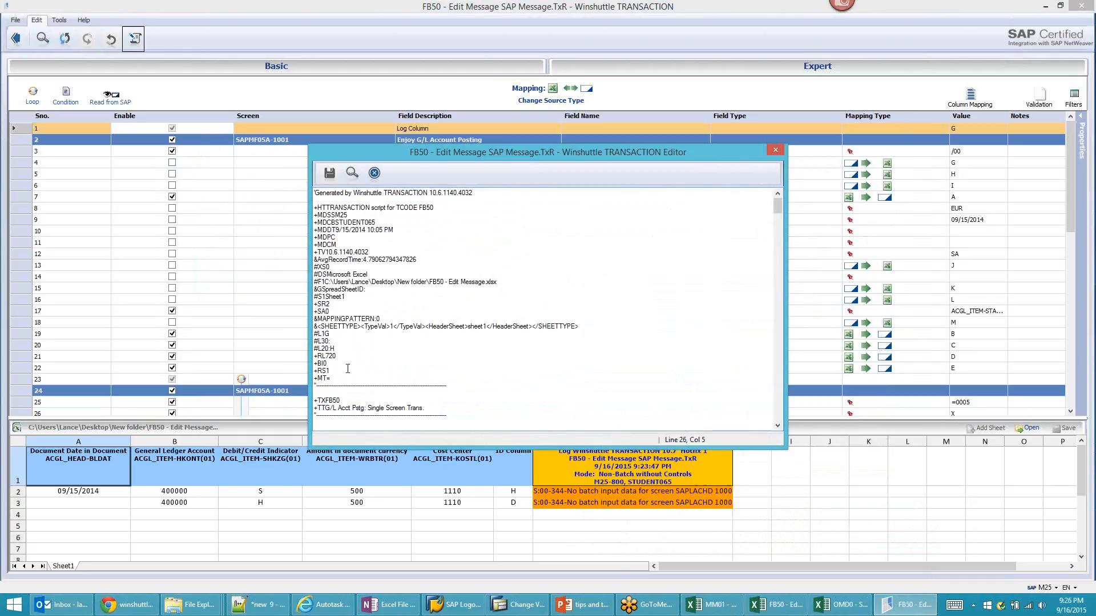
text(Please)
text( Update)
key(BackSpace)
key(BackSpace)
key(BackSpace)
key(BackSpace)
text(maintain user default Company Cod)
click(330, 174)
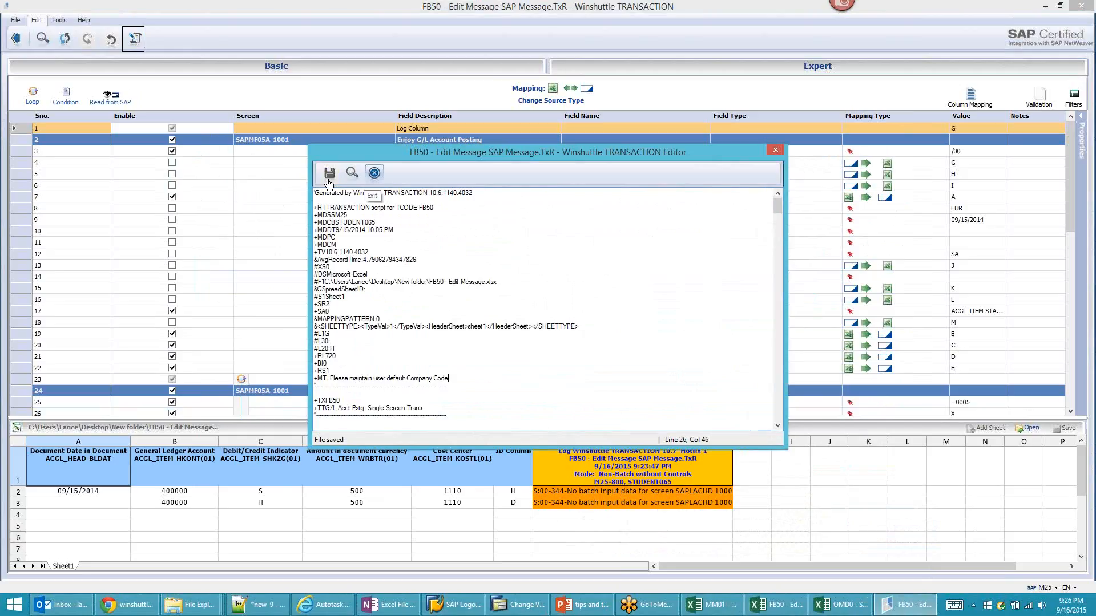
click(374, 173)
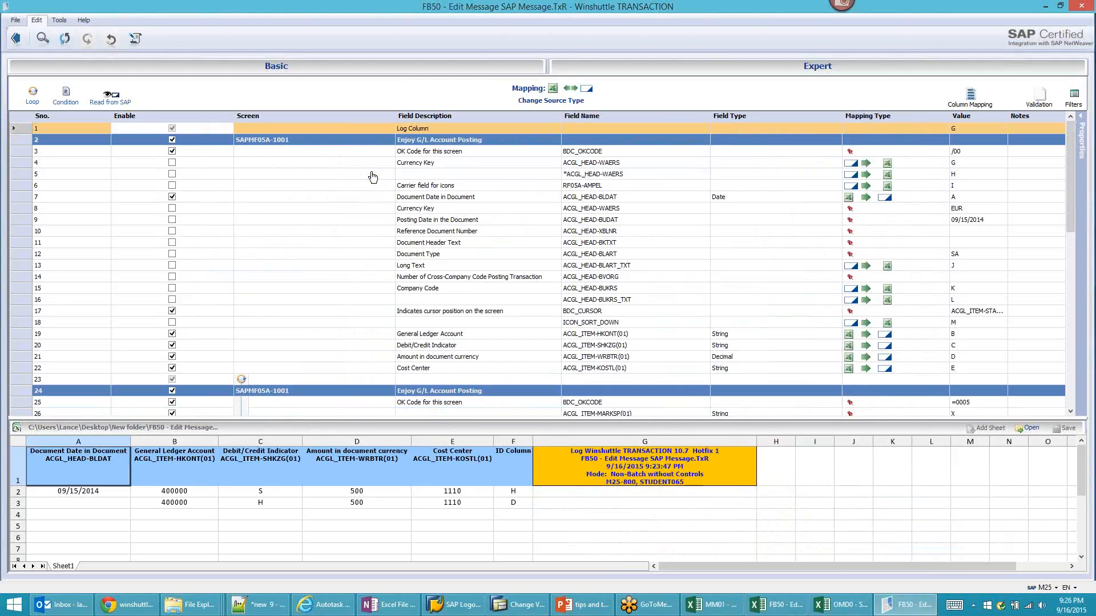
Correct the line to +MT00-344=Please maintain the users default company code, save the script code and return to the main screen
click(19, 41)
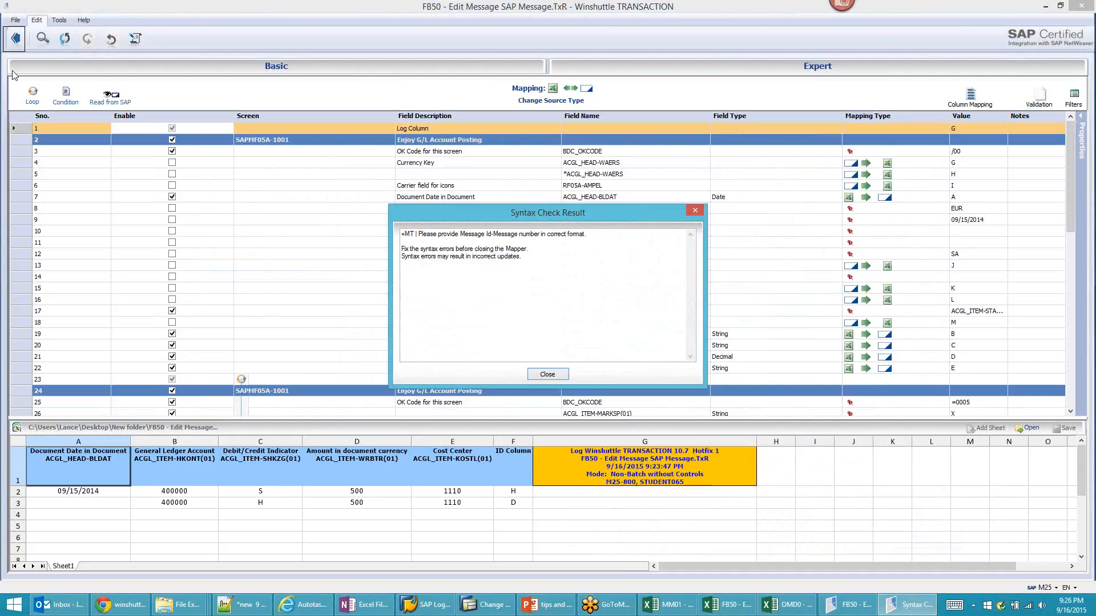
click(545, 376)
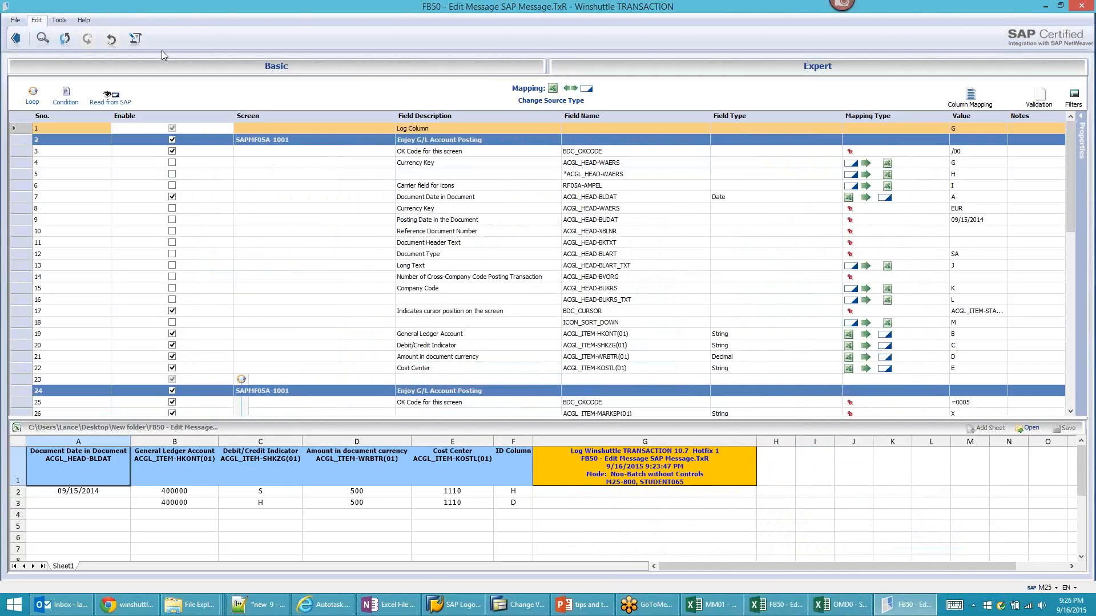
click(134, 38)
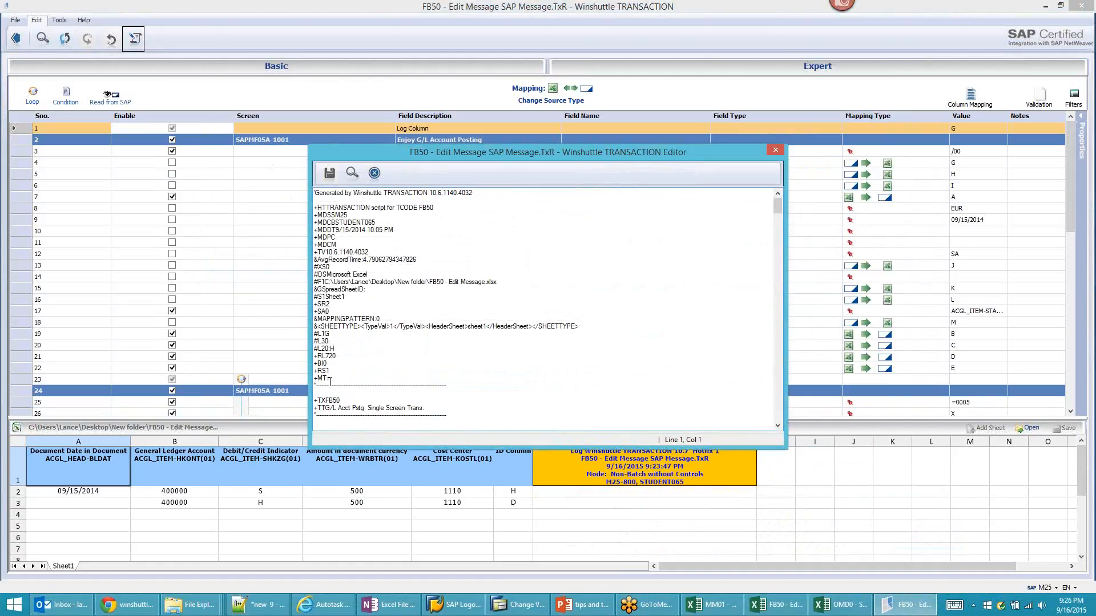
click(330, 379)
key(Delete)
text(00-344=Please maintain the users default comp)
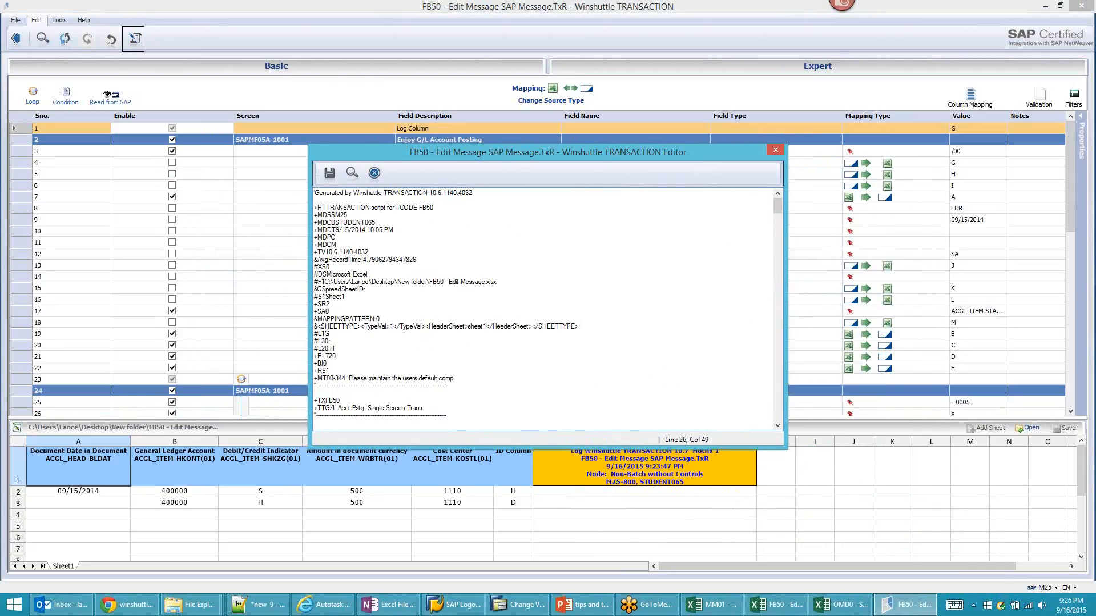
text(any code)
click(330, 174)
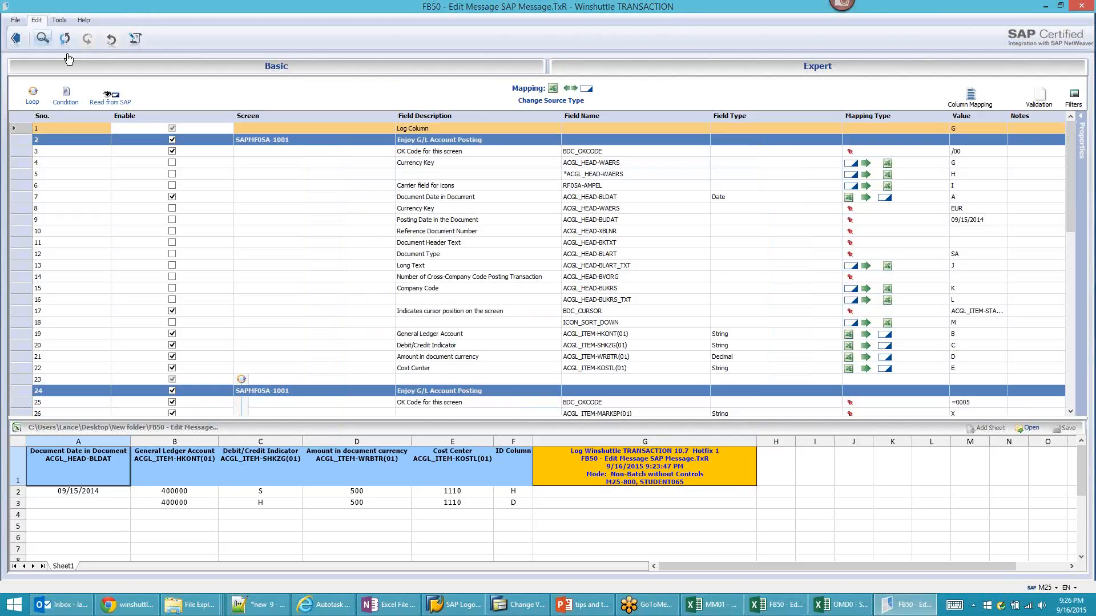
click(15, 42)
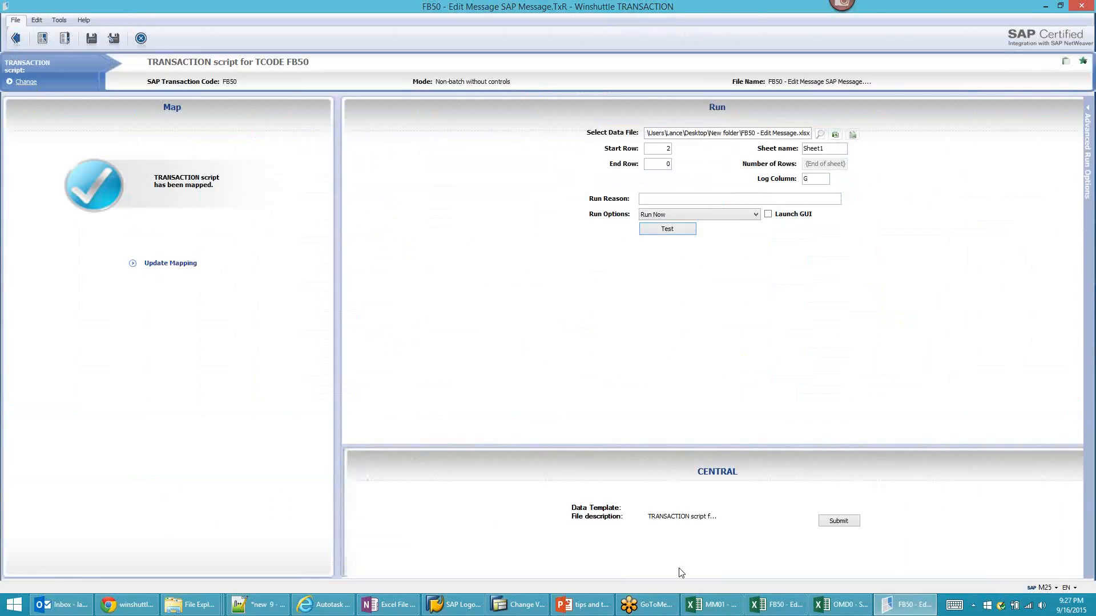
Check log cells G2:G3 in the FB50 - Edit Message workbook and test-run the edited script
click(780, 609)
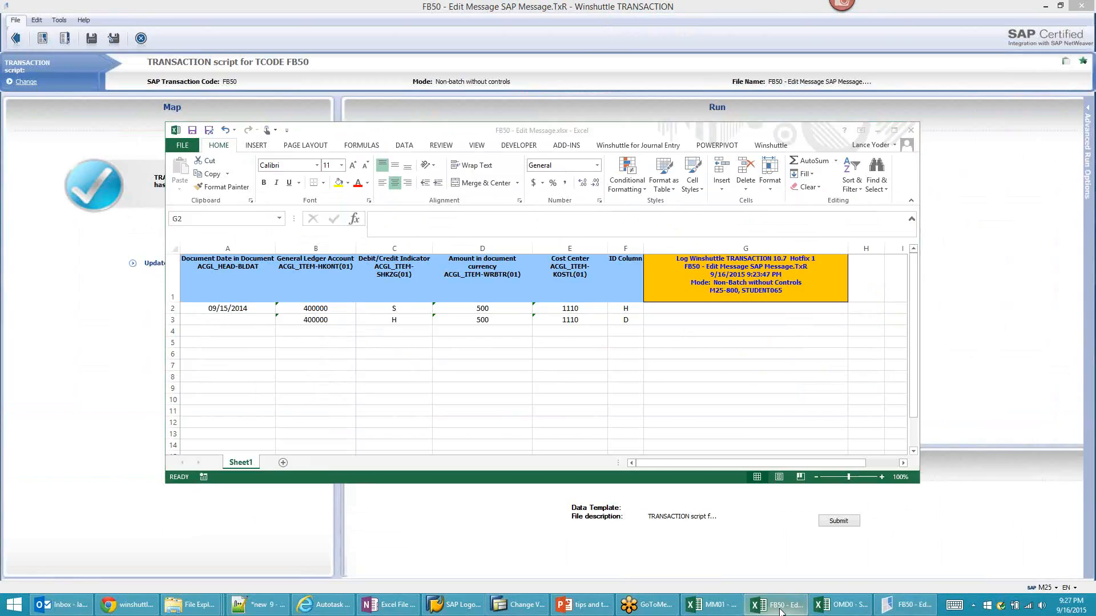
click(780, 609)
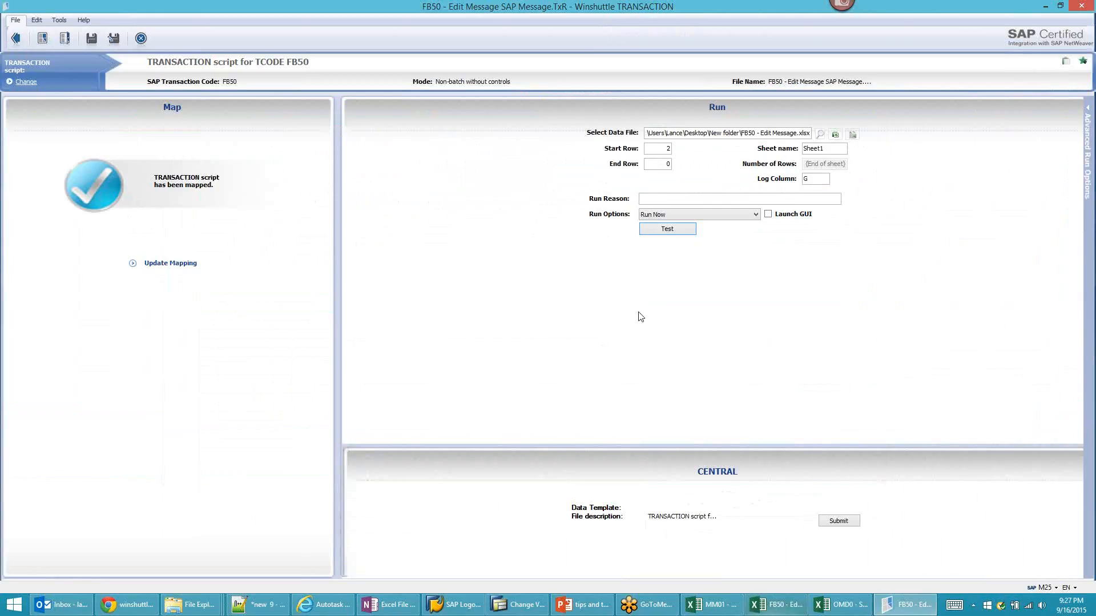
click(666, 230)
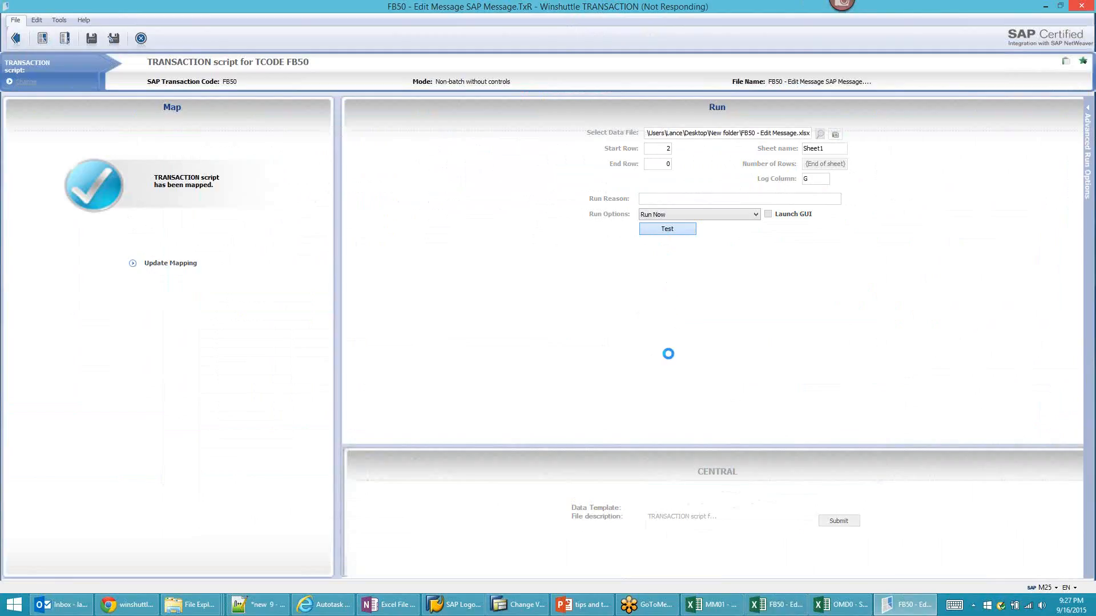
Examine the message logged in cell G2 of the FB50 - Edit Message workbook after the test run
mouse_move(784, 611)
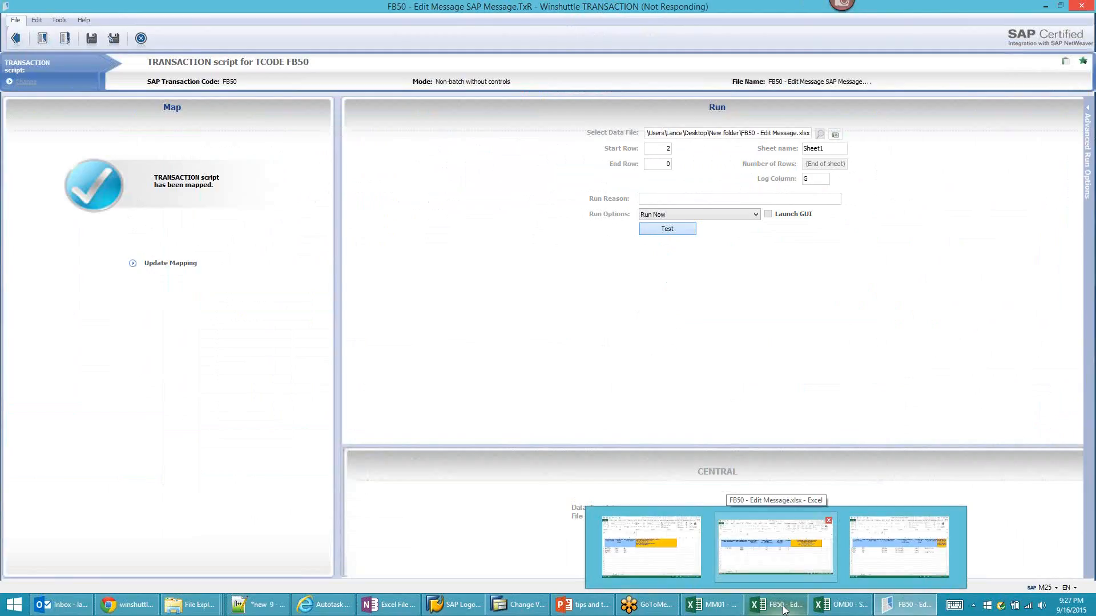
click(775, 537)
click(446, 330)
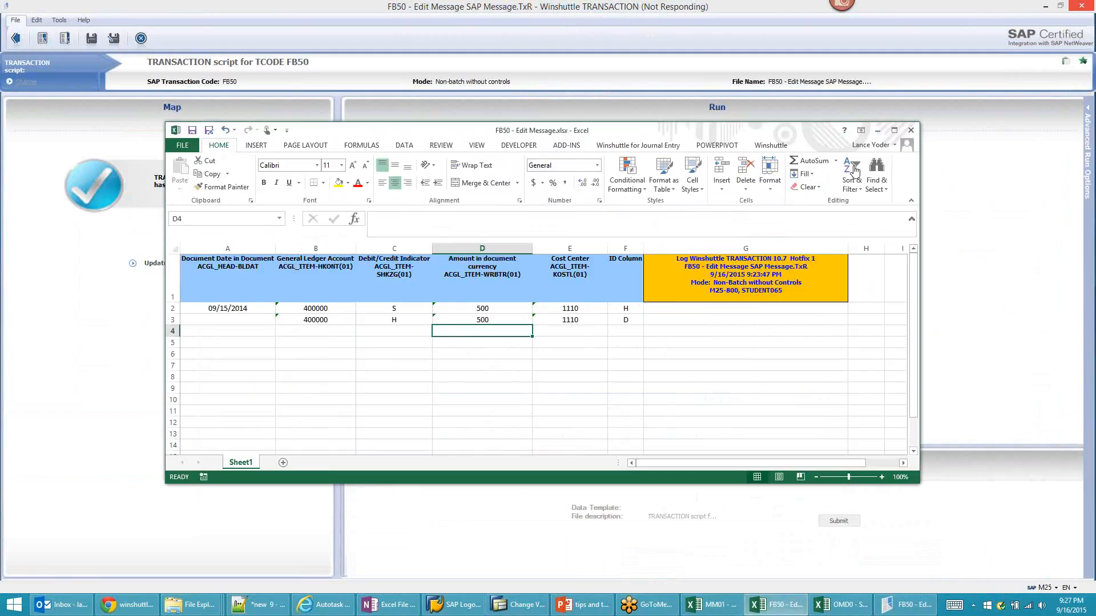
click(877, 130)
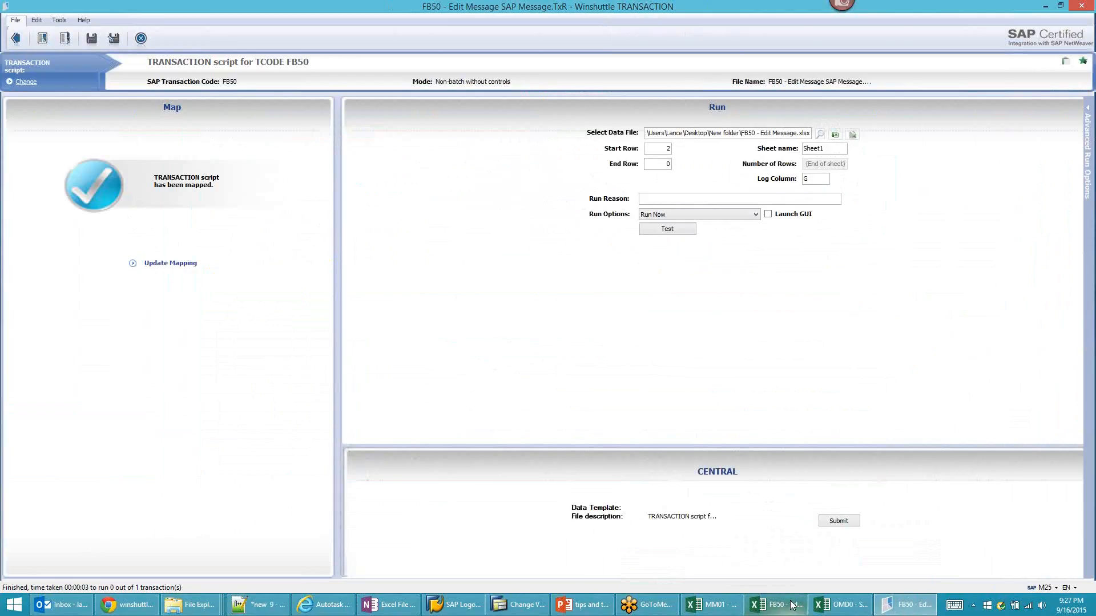
mouse_move(792, 605)
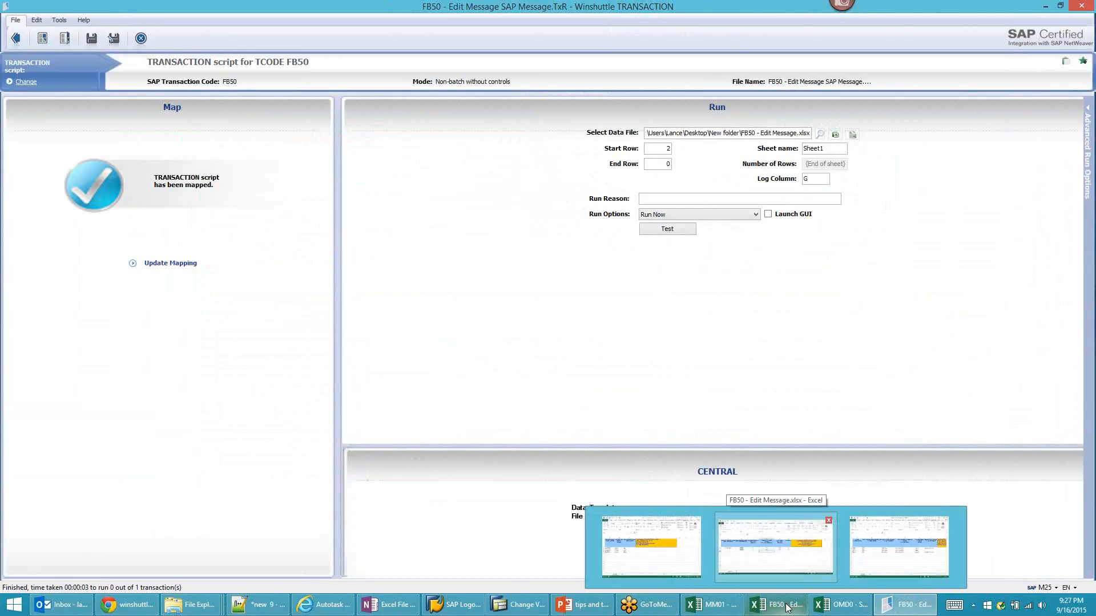
click(786, 607)
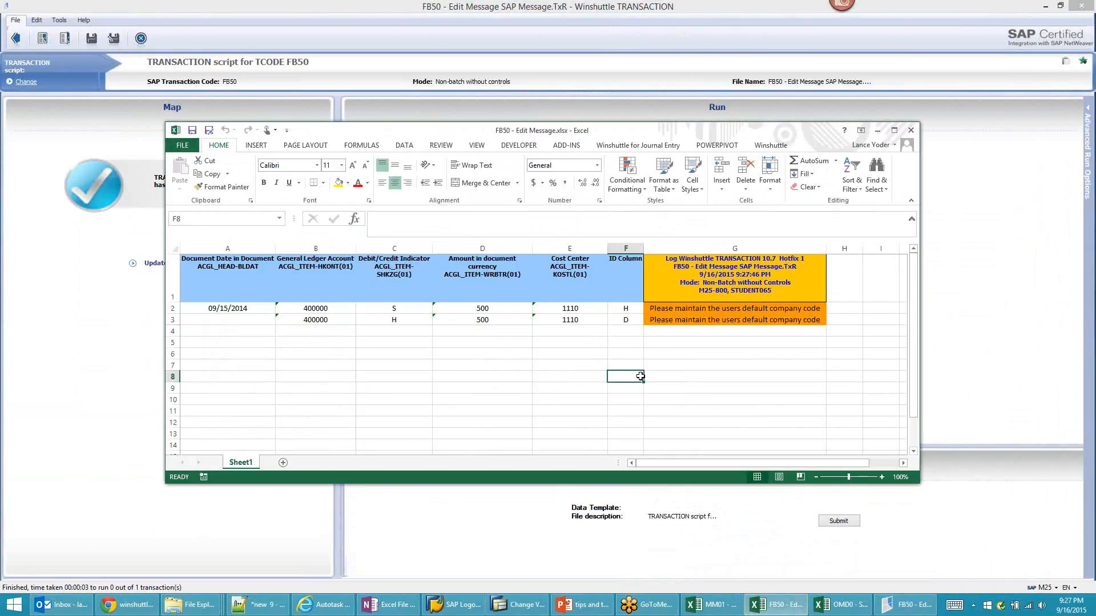
click(666, 313)
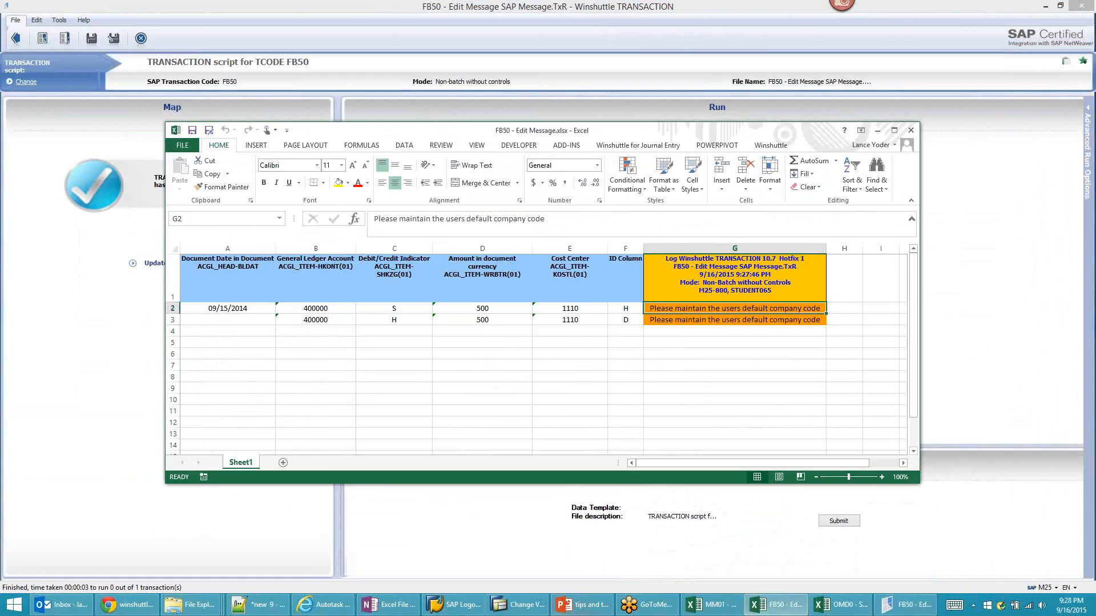
Switch to SAP, leave the MRP Controllers view without saving changes and start transaction FB50 with /nfb50
click(502, 609)
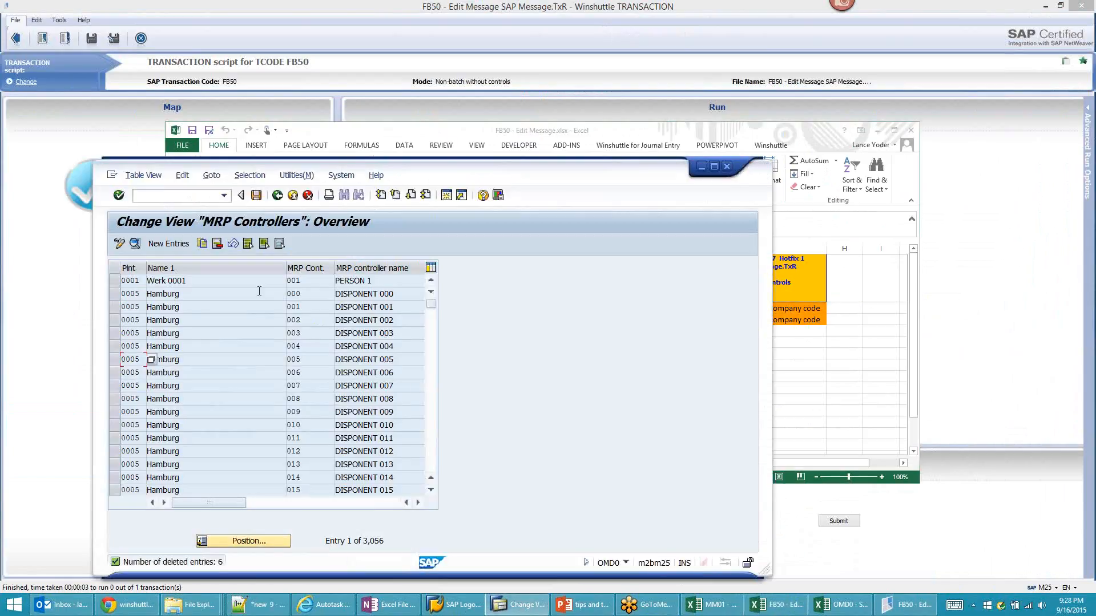
click(277, 195)
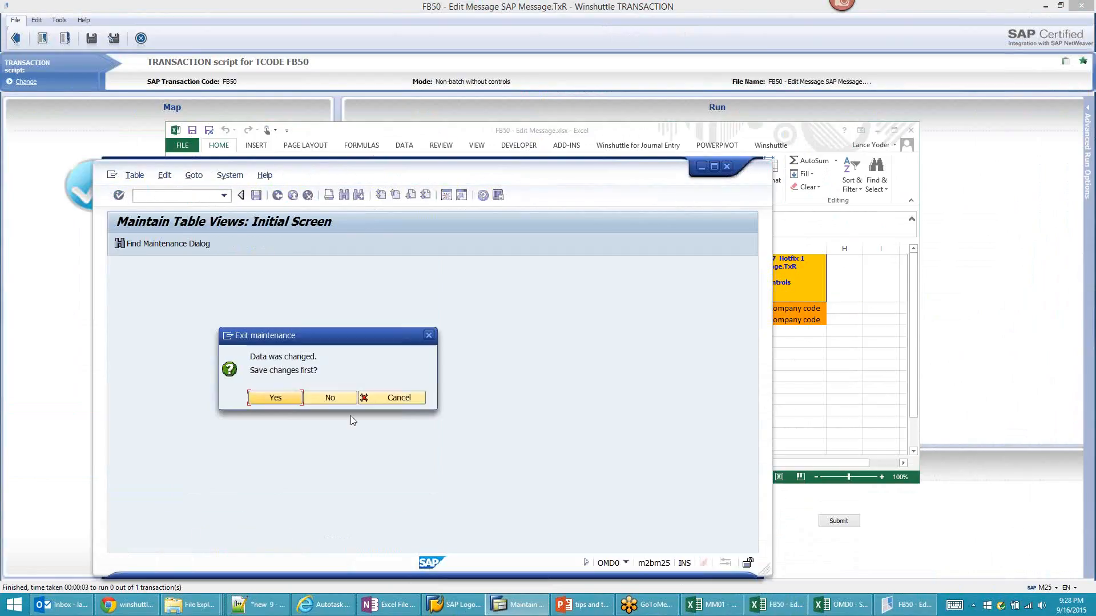
click(331, 398)
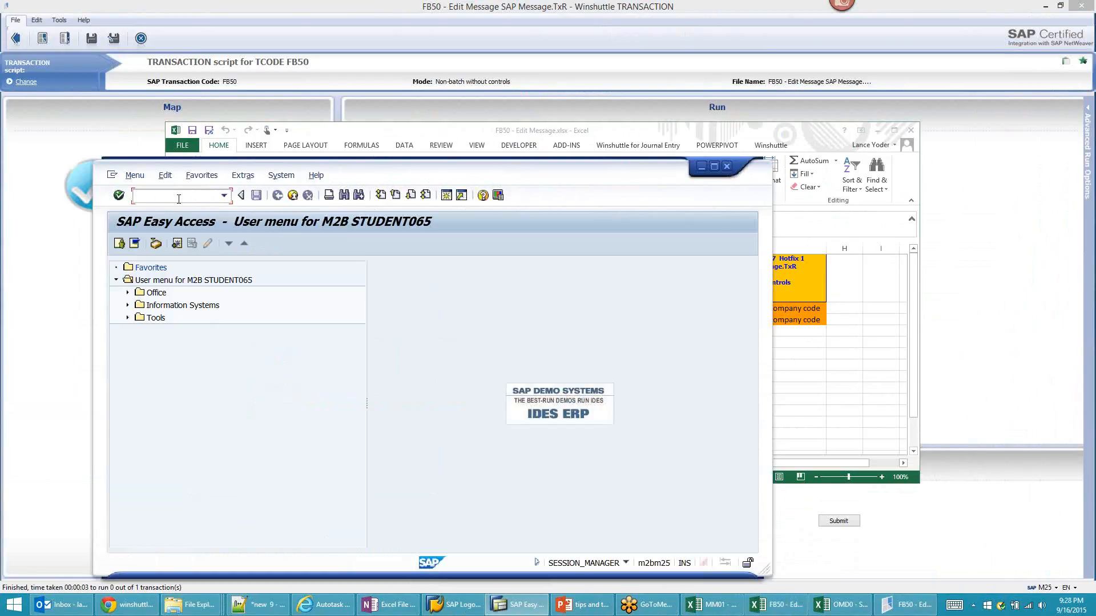
text(/nfb50)
key(Return)
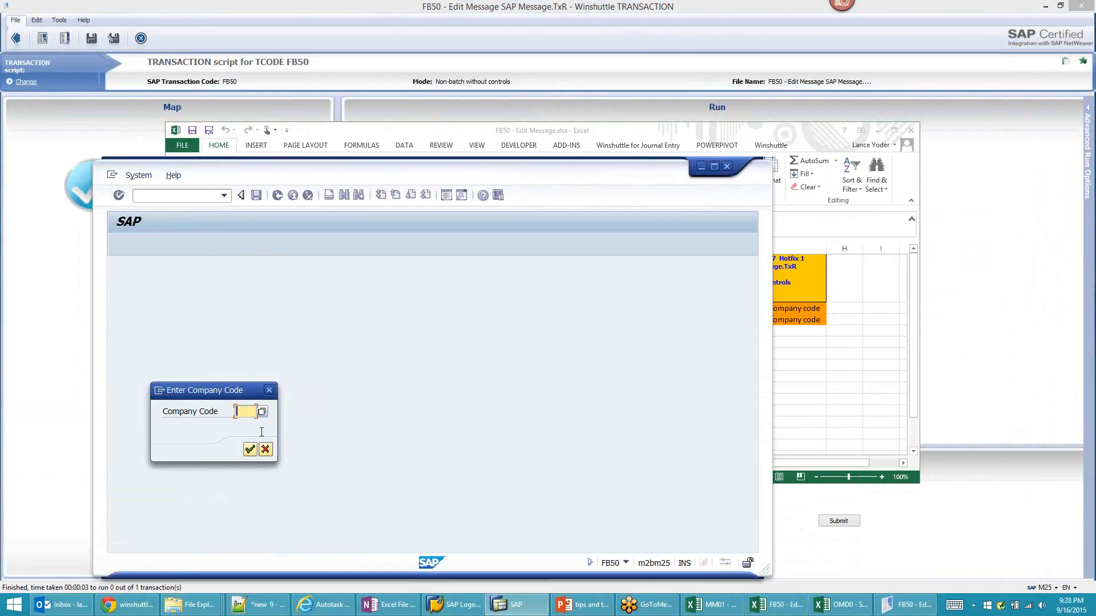
Enter company code 1000 for the FB50 document and open the accounting editing options
text(1000)
click(250, 451)
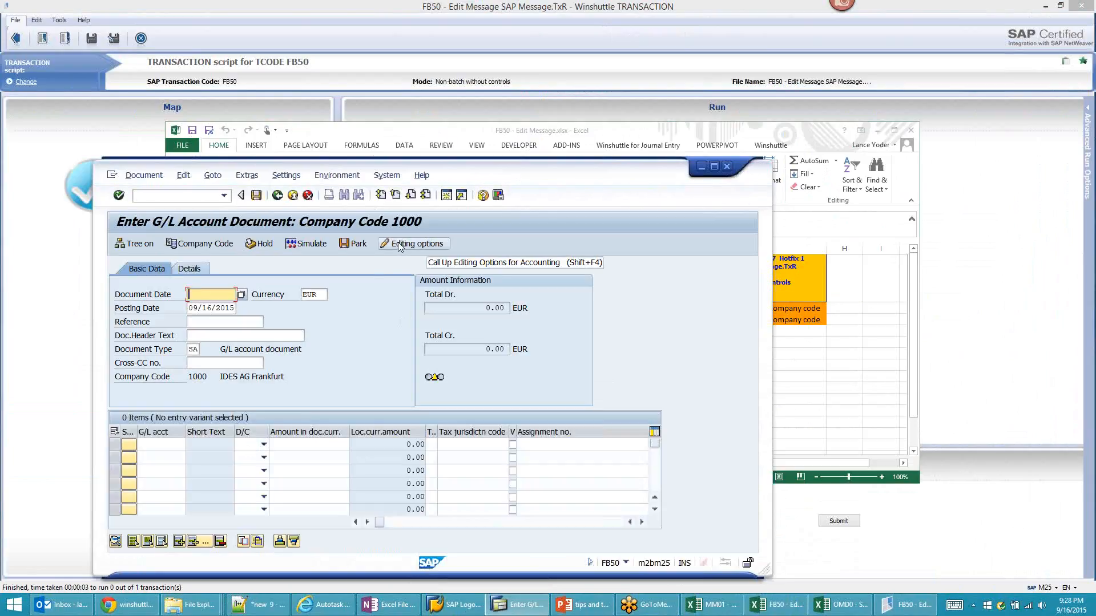
click(399, 243)
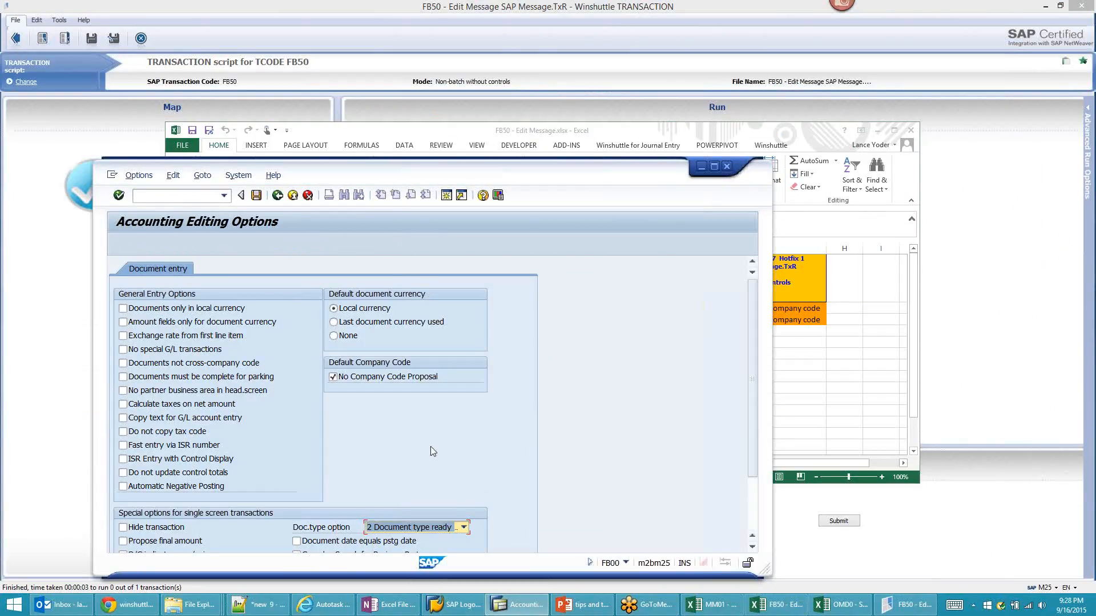
Turn off No Company Code Proposal in the accounting editing options, save them and return to the G/L document
key(F4)
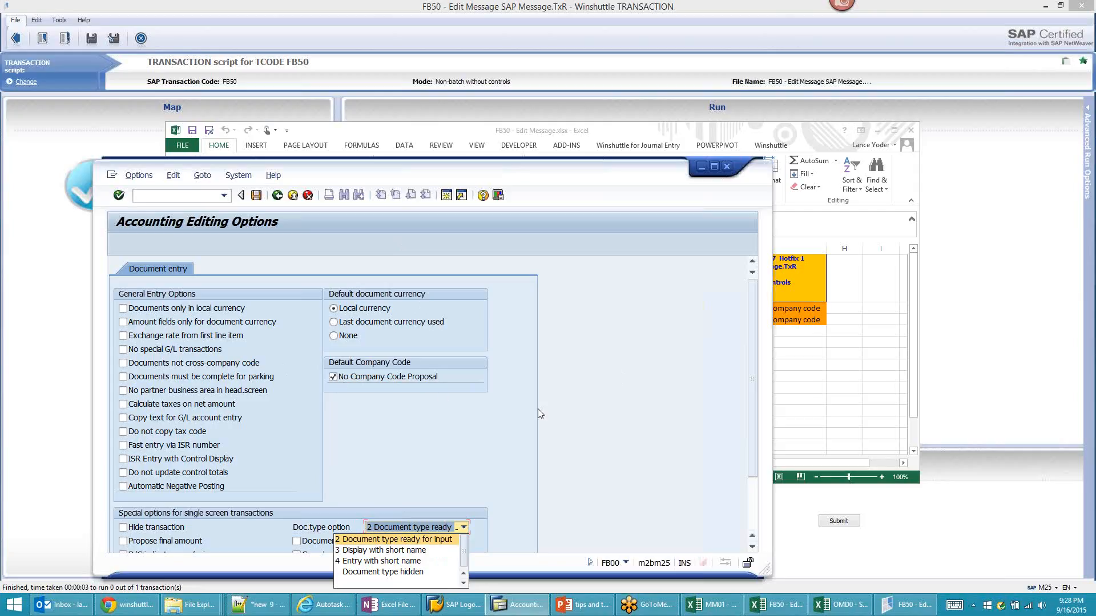
key(Return)
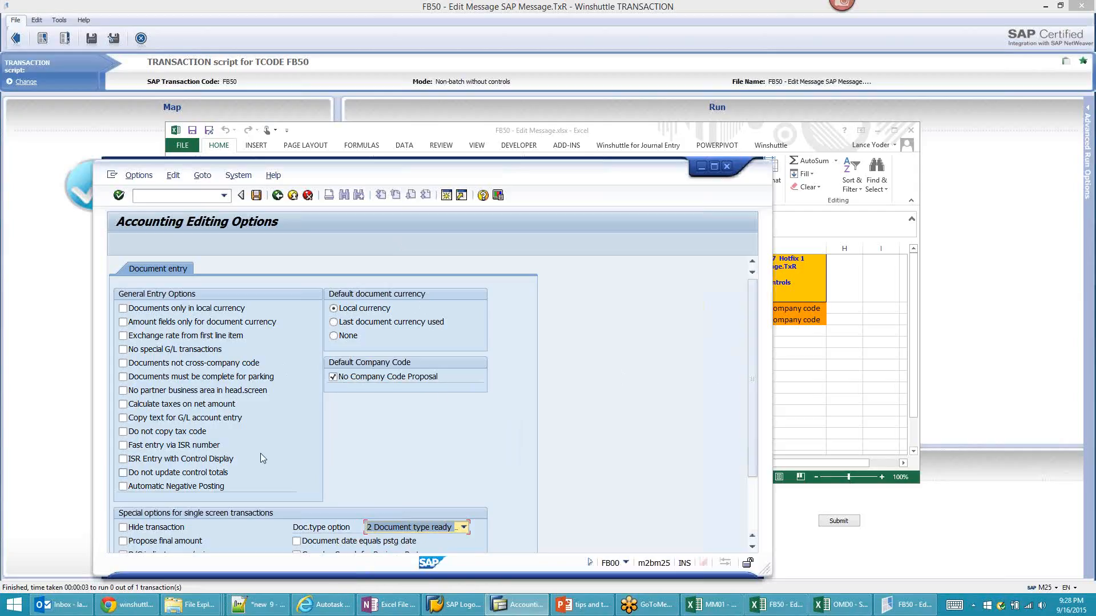
click(334, 377)
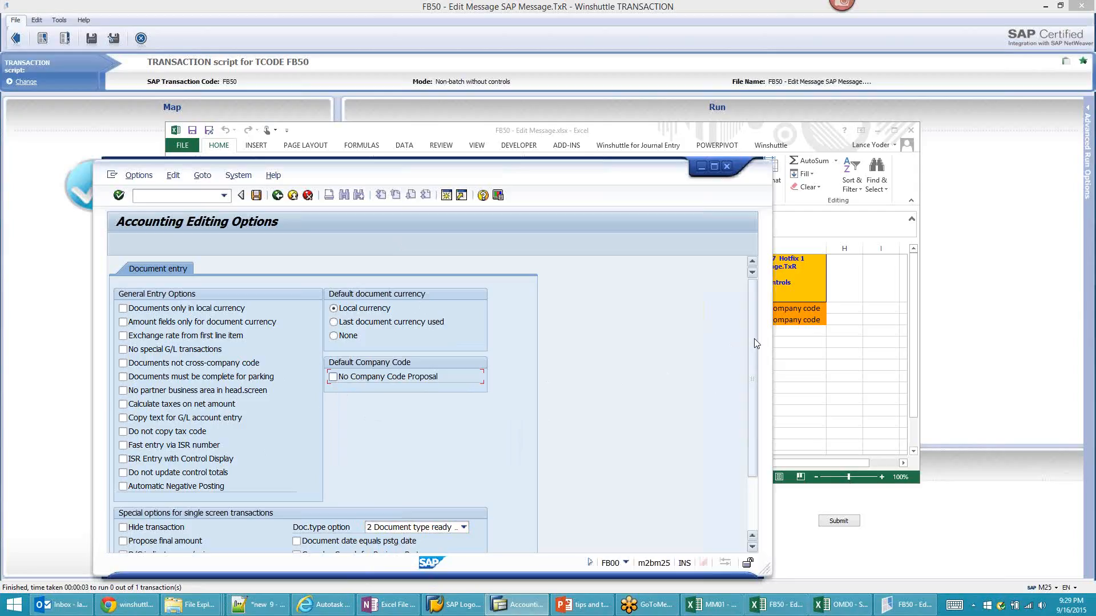
drag(755, 338, 758, 415)
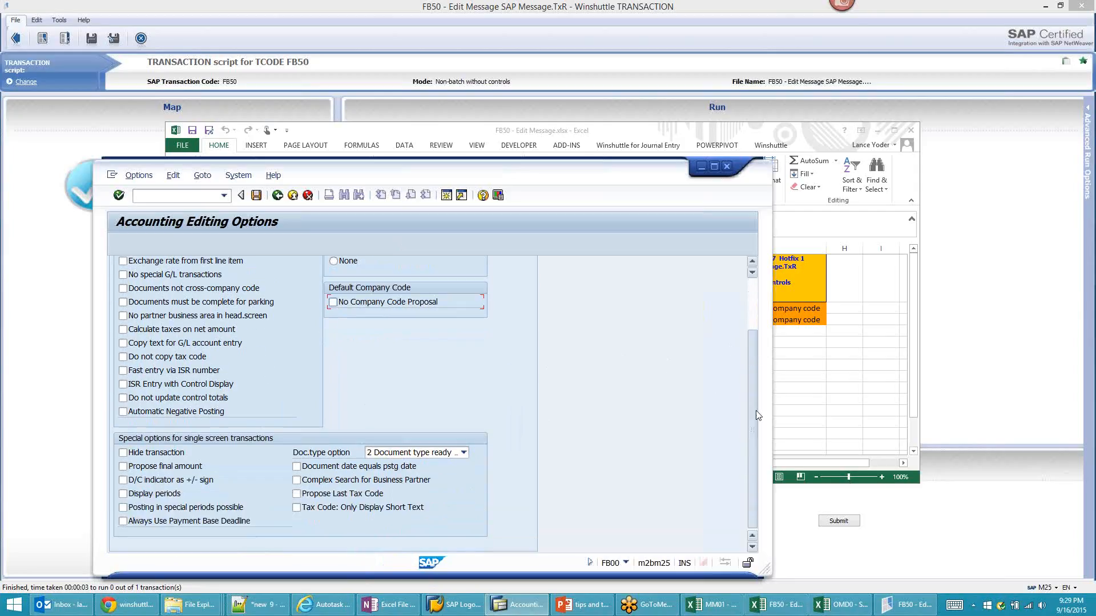
click(256, 196)
click(257, 195)
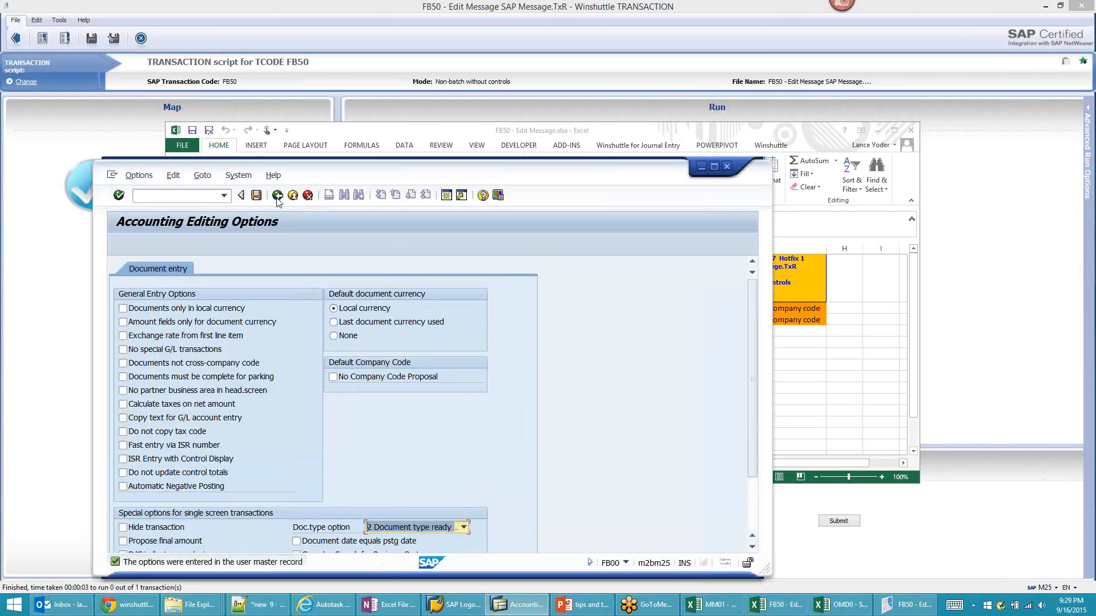
click(278, 195)
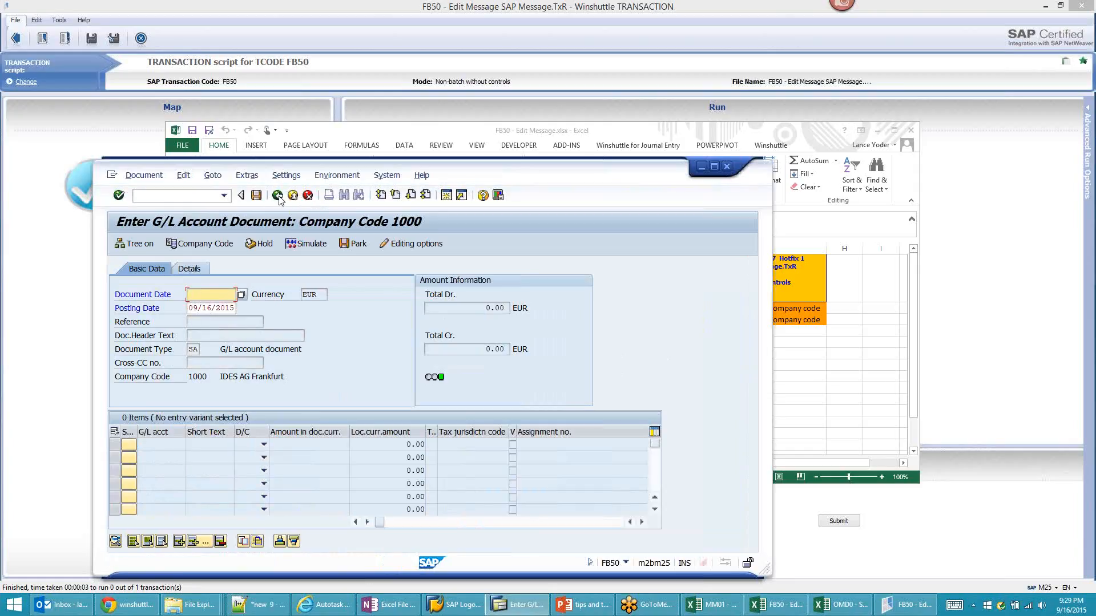
Exit the FB50 document without keeping its data and return to the SAP Easy Access menu with /n
click(279, 197)
click(311, 196)
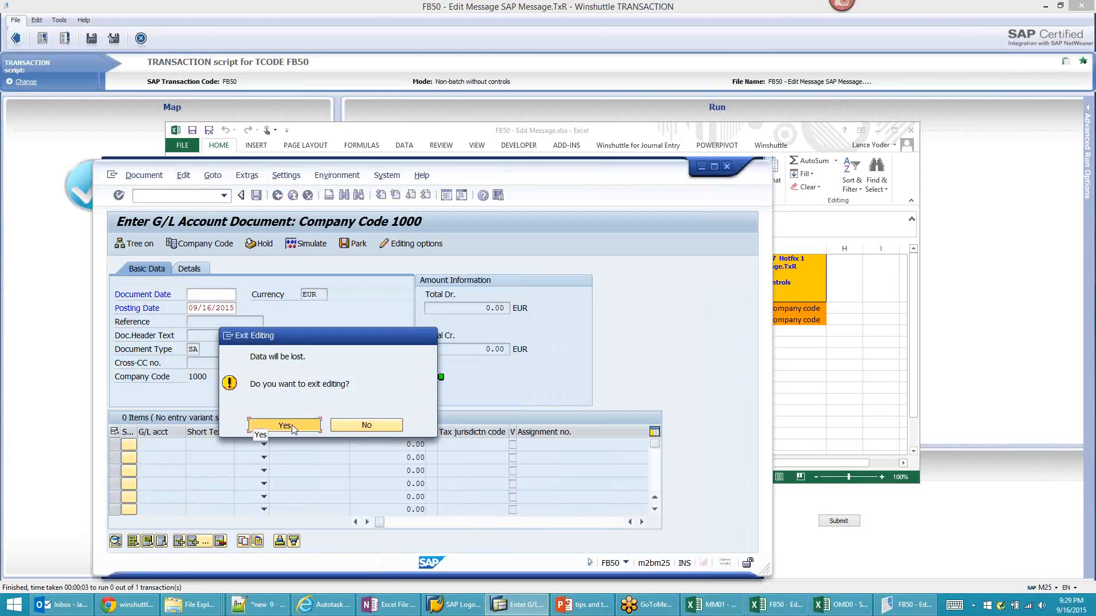
click(284, 426)
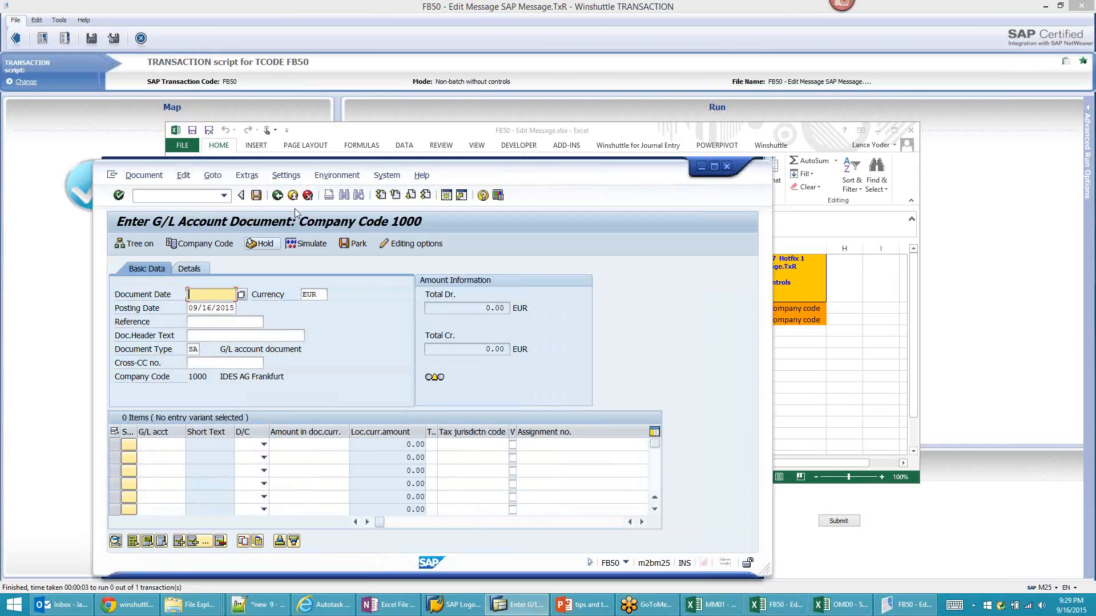
click(279, 196)
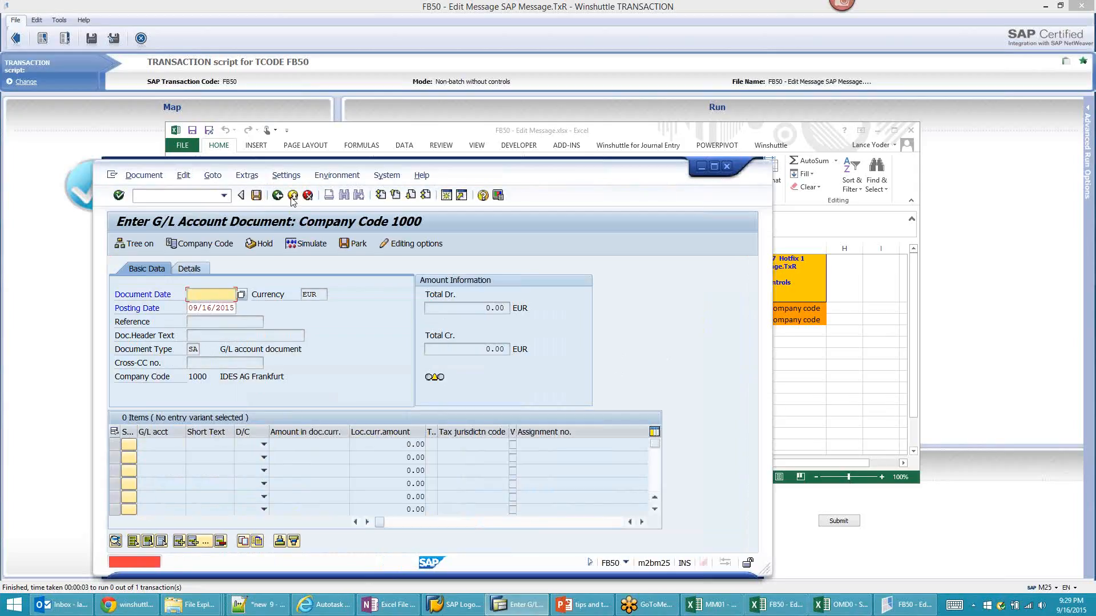
click(293, 195)
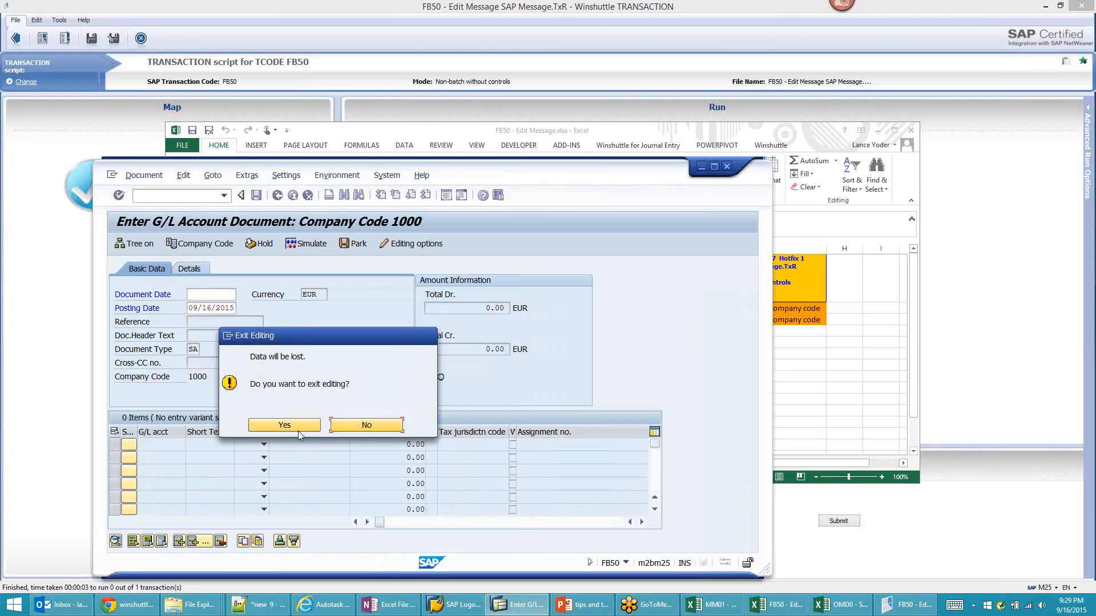
click(296, 427)
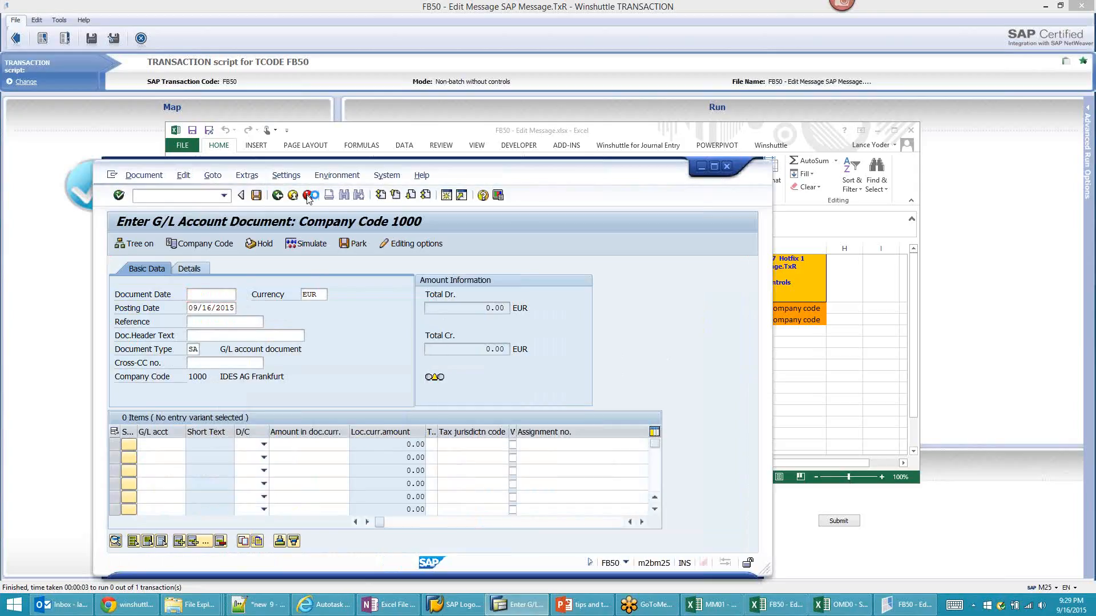
click(308, 195)
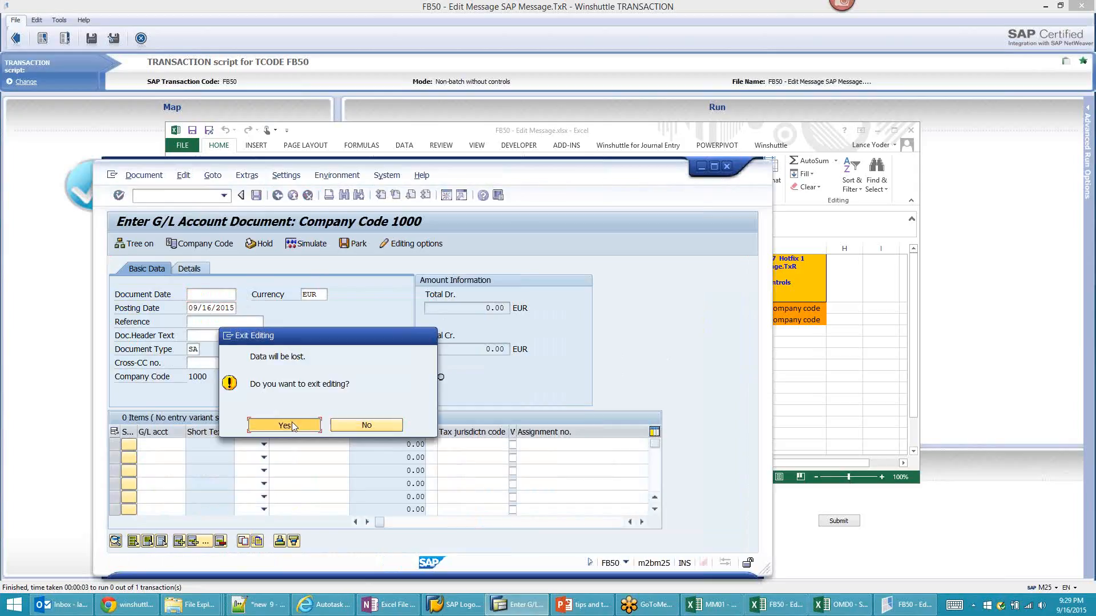
click(293, 425)
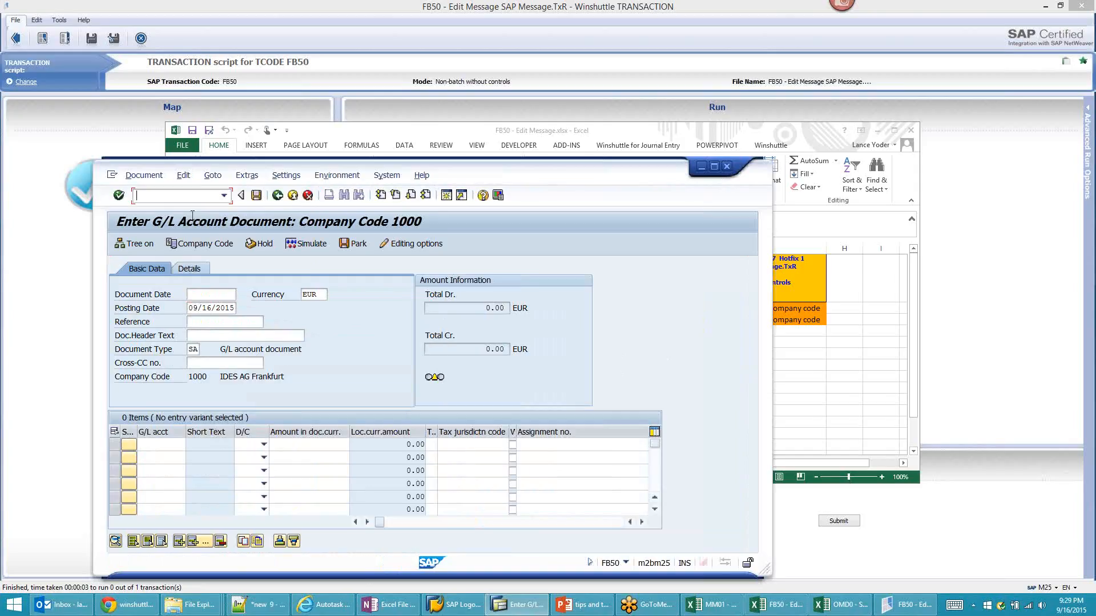
text(/n)
key(Return)
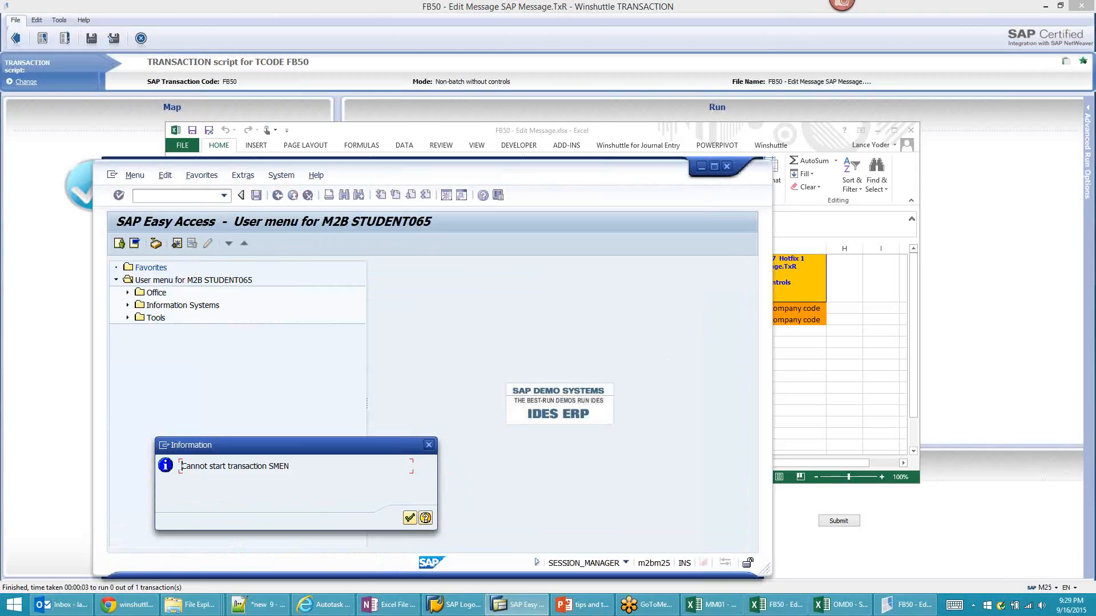
Clear the logged messages and orange fill from cells G2:G3 in the FB50 - Edit Message workbook
click(834, 402)
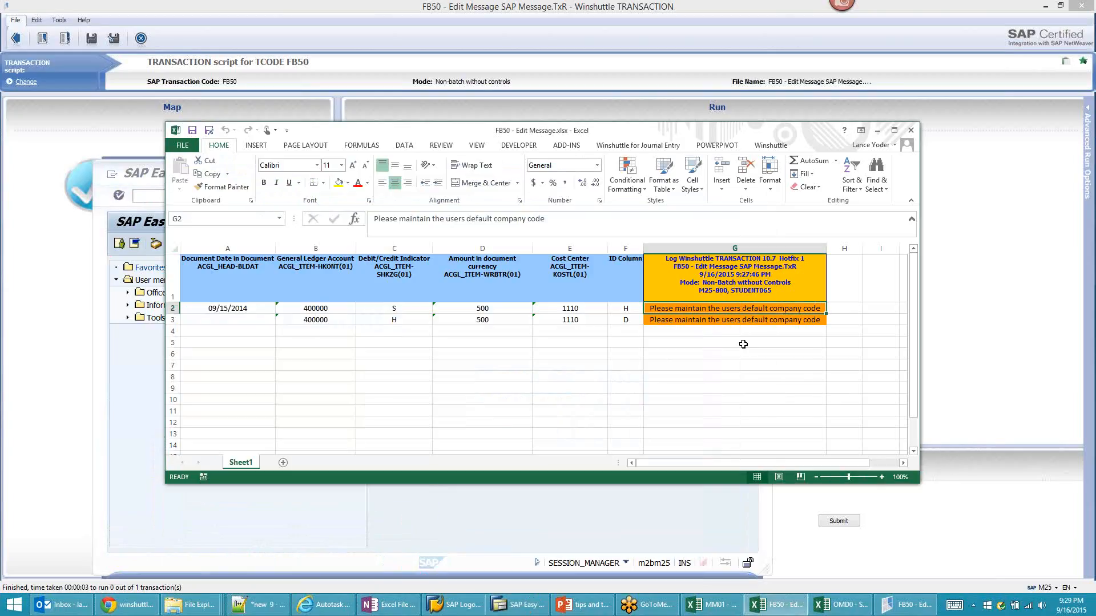
click(741, 342)
key(ctrl+c)
drag(728, 308, 728, 320)
key(ctrl+v)
key(Escape)
click(719, 306)
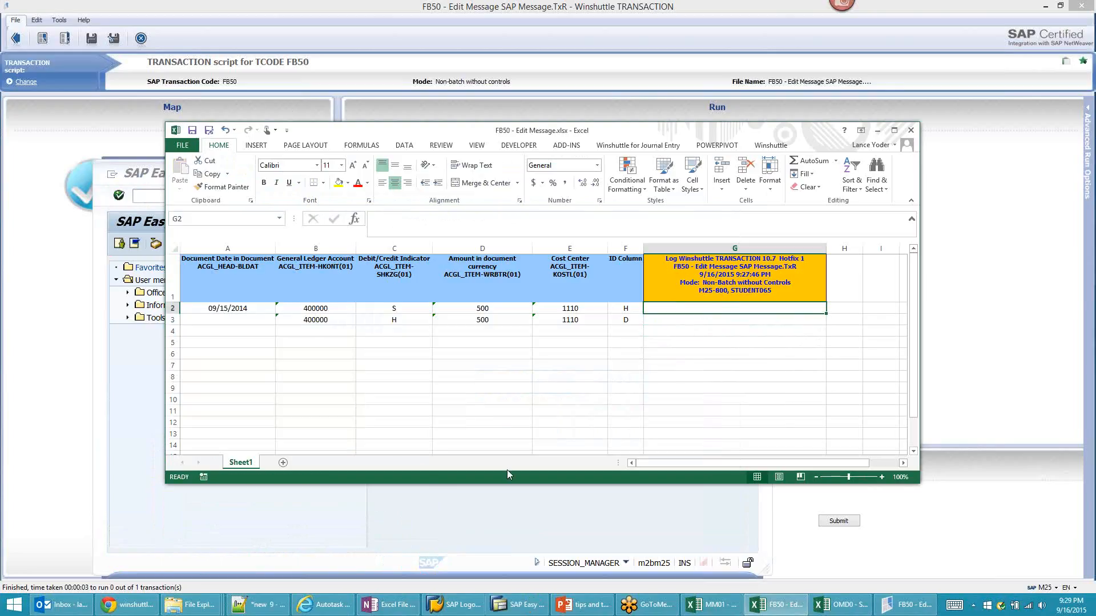
Start transaction FB50 in SAP to check the company code default, and leave it for the SAP Easy Access menu
click(669, 526)
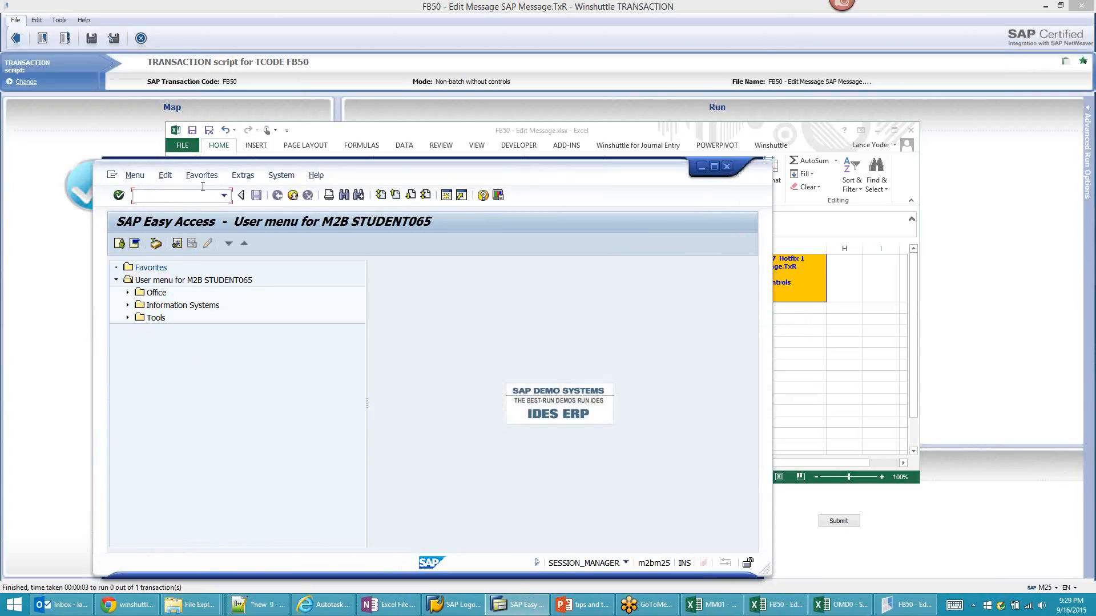
text(fb50)
key(Return)
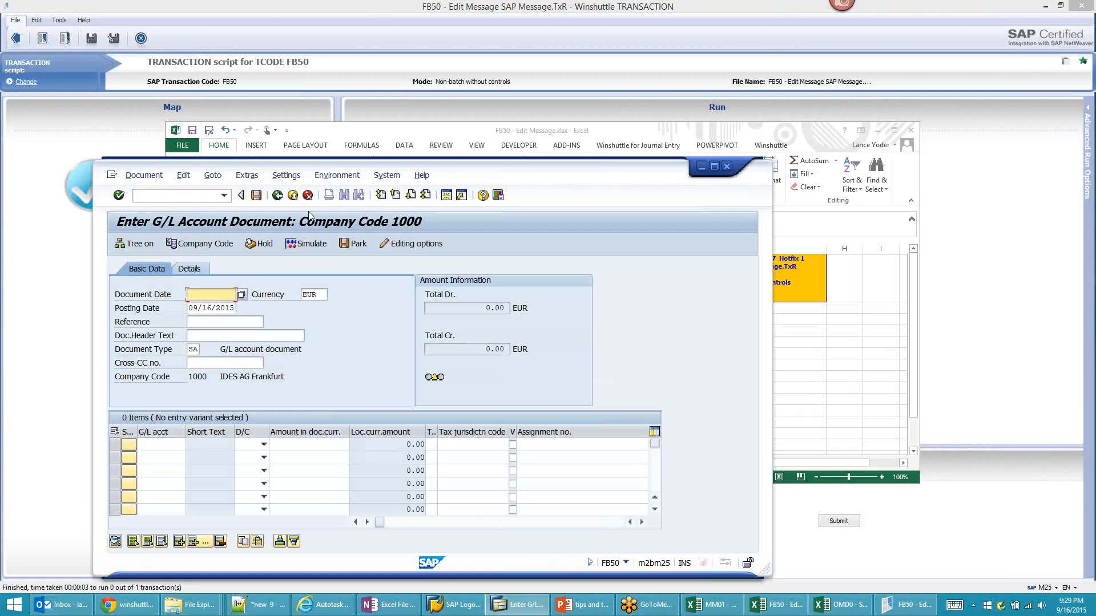
click(188, 195)
text(/nsm)
key(Return)
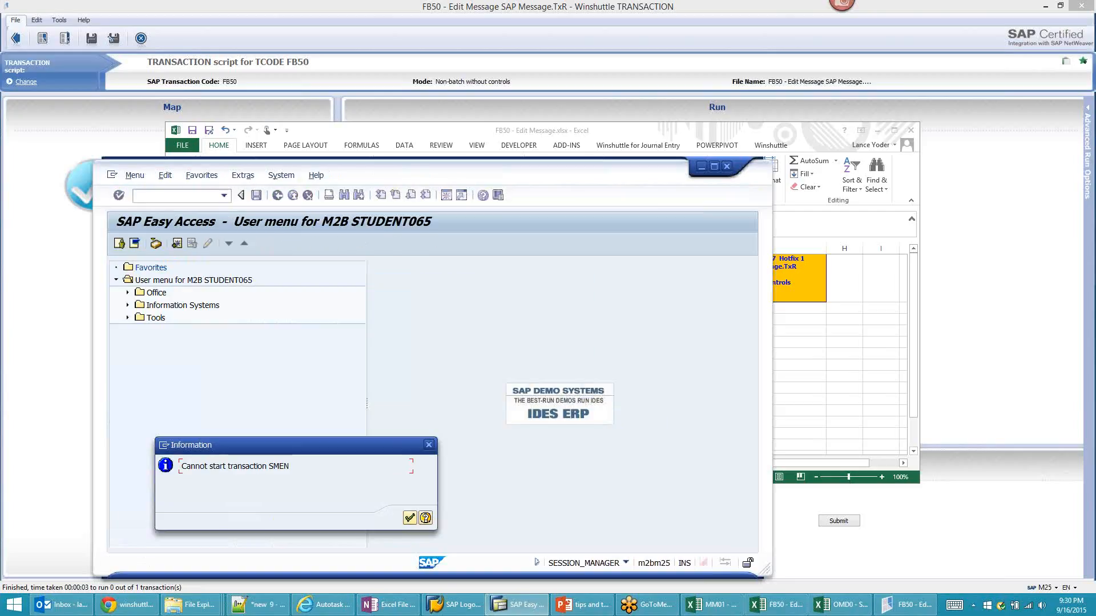
key(Return)
Switch to Winshuttle, test-run the FB50 script and bring up the FB50 - Edit Message workbook
click(975, 375)
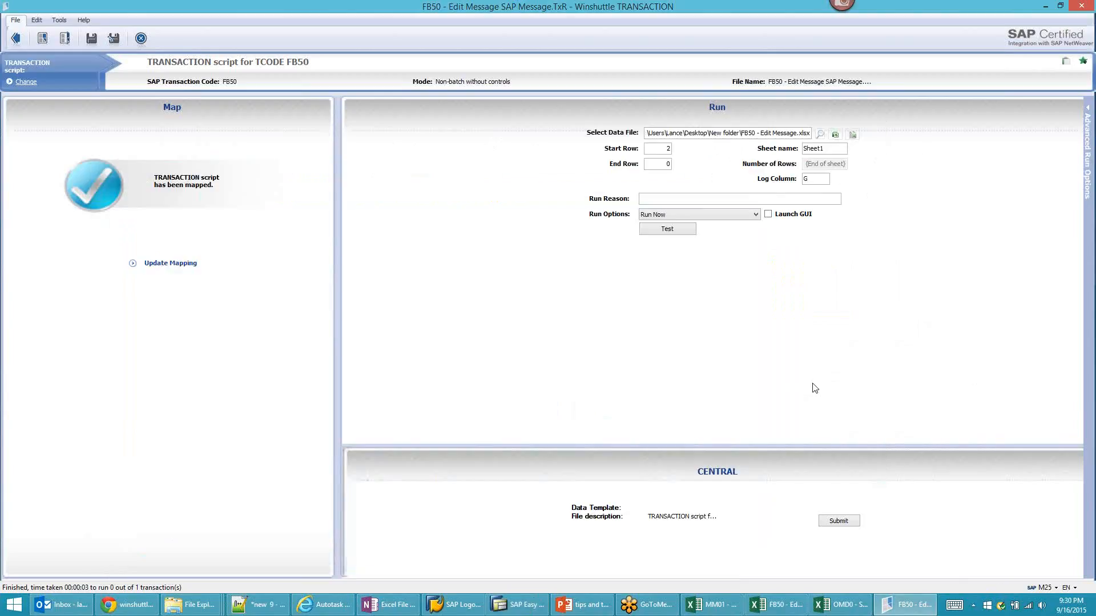
click(676, 234)
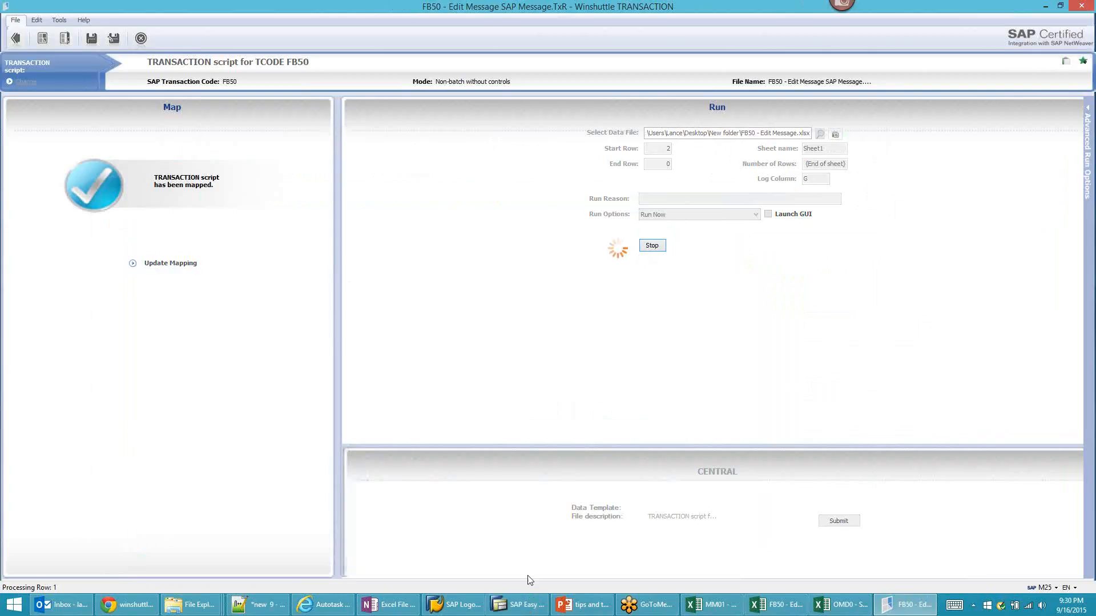
click(846, 612)
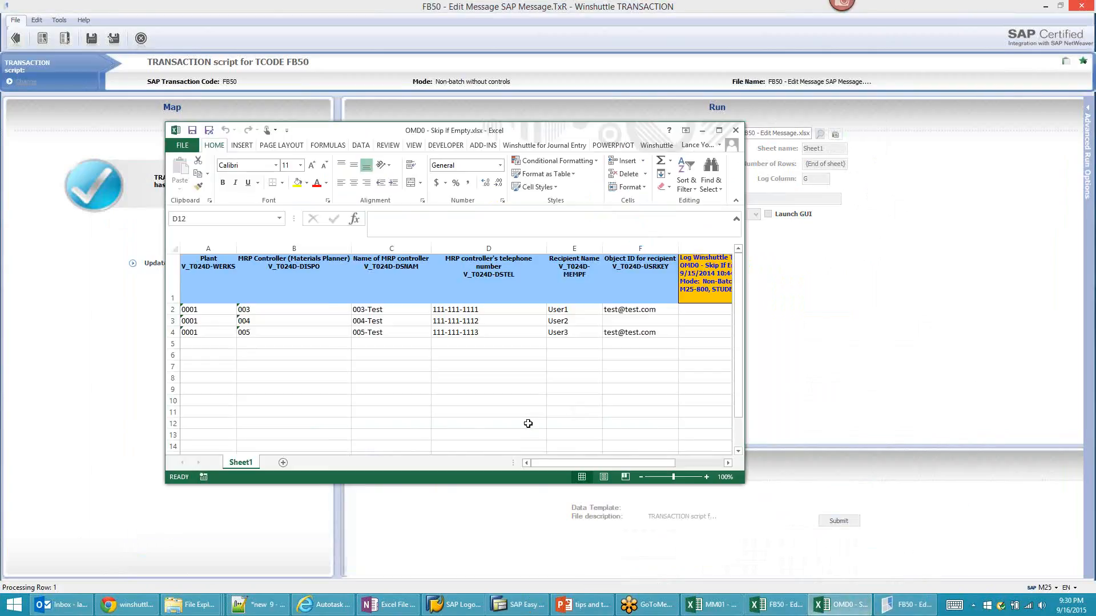
click(810, 613)
click(780, 608)
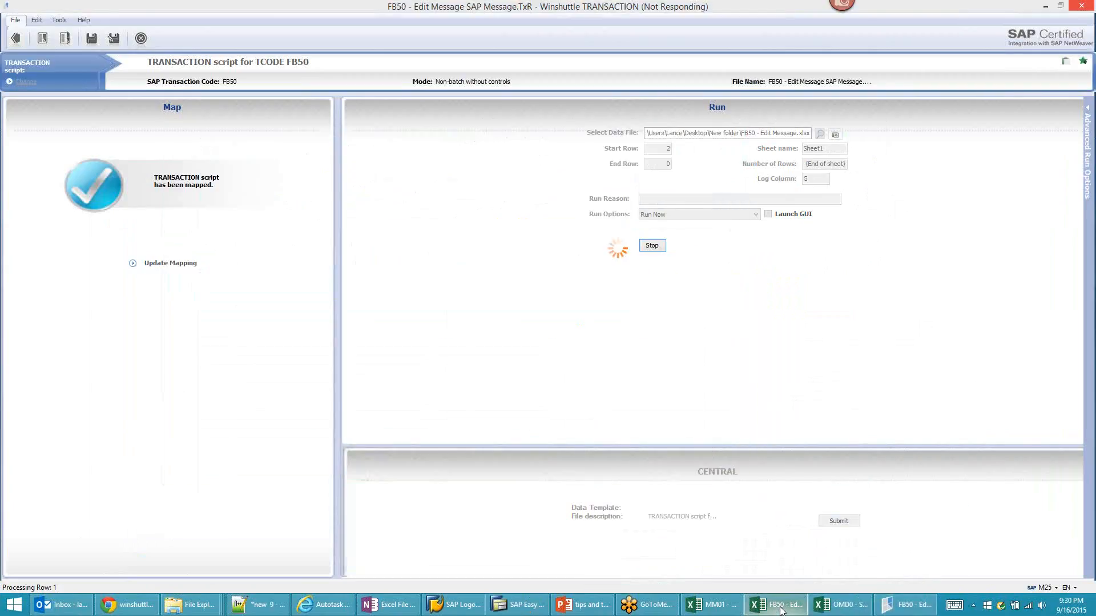
click(721, 374)
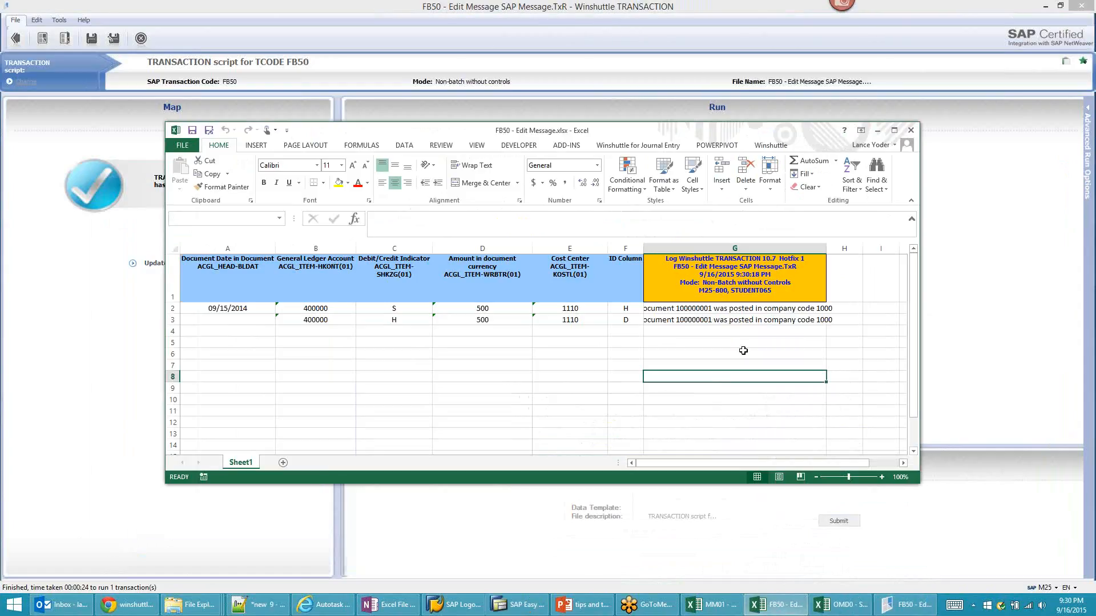
Autofit log column G to its messages and close the FB50 - Edit Message workbook
drag(827, 249, 829, 250)
double_click(829, 250)
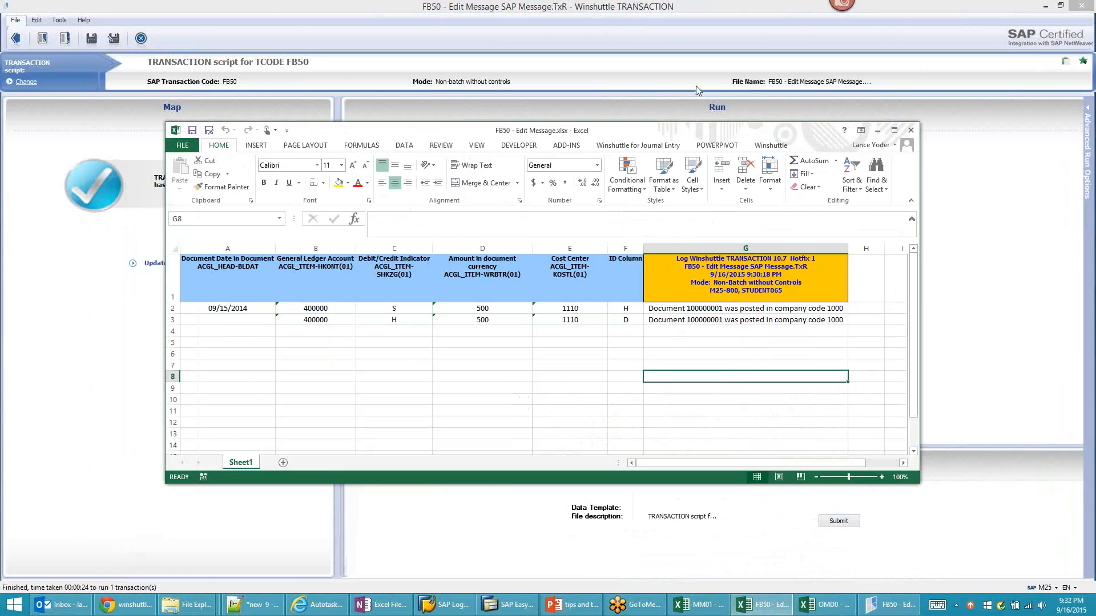
drag(810, 138, 808, 149)
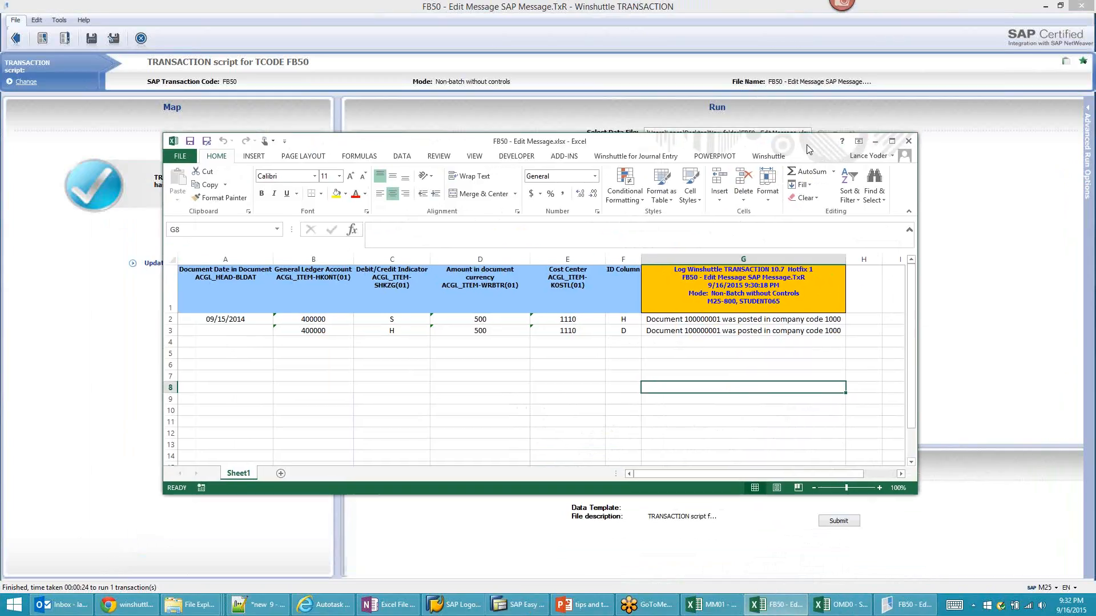
click(909, 141)
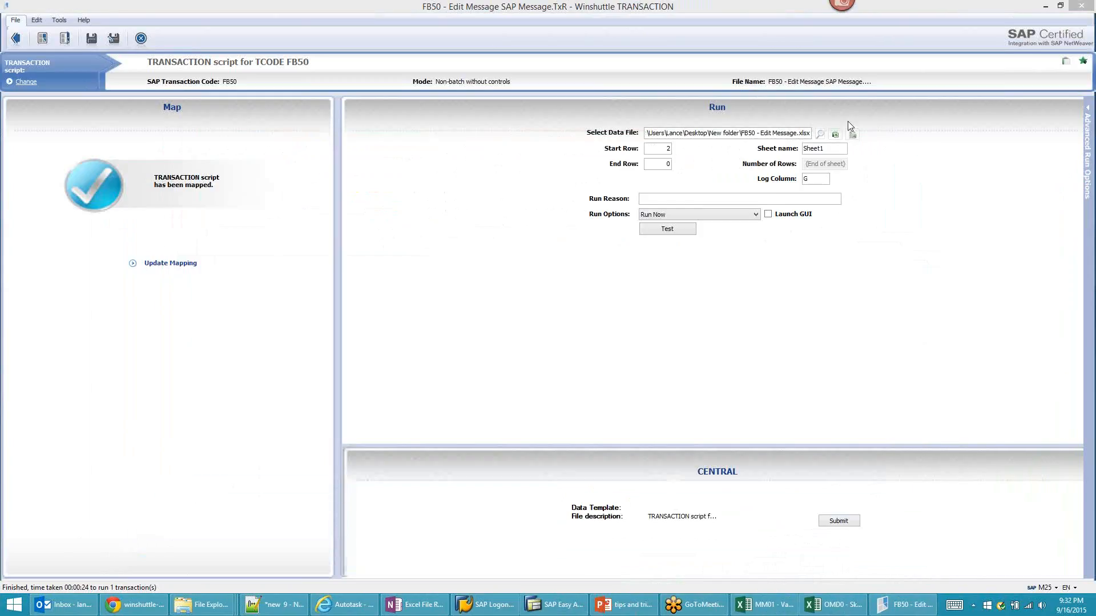
Switch to the tips and tricks September 2015 presentation and show the Skip Transaction If Empty slide
click(626, 607)
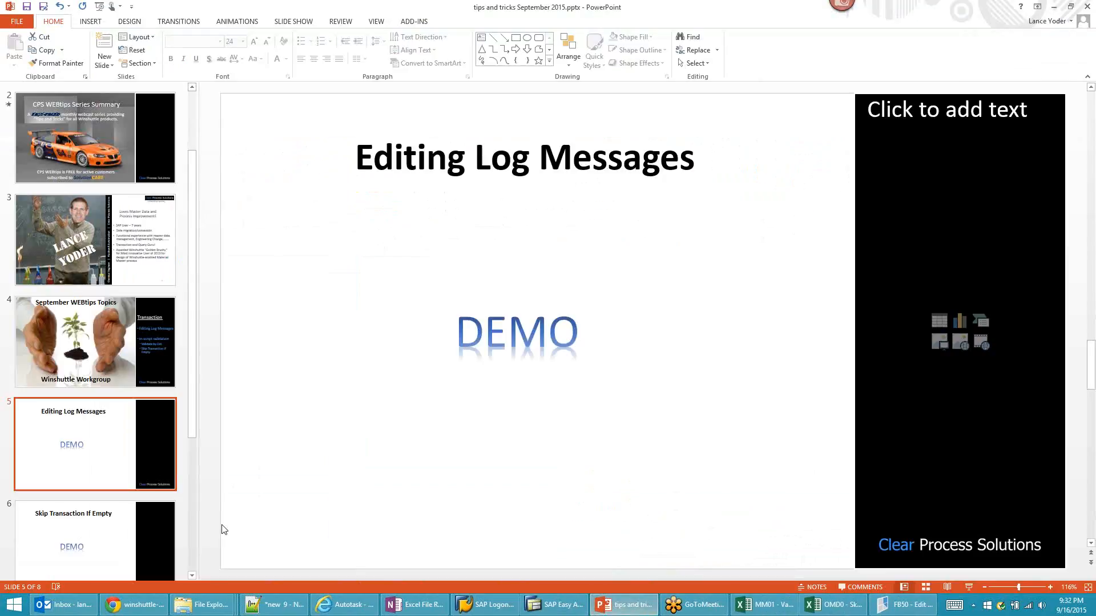
click(114, 542)
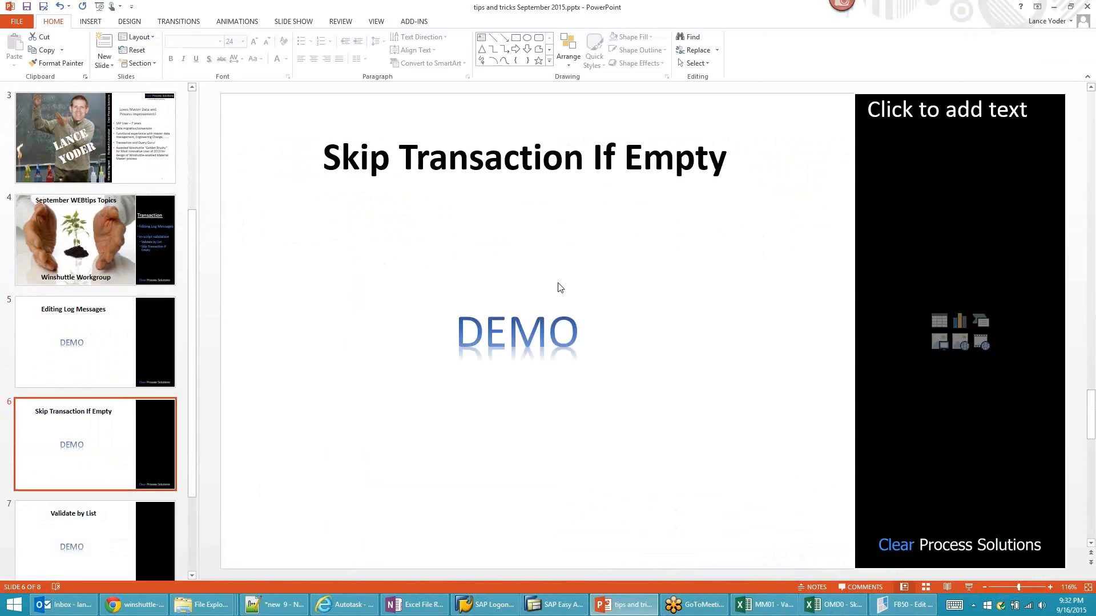
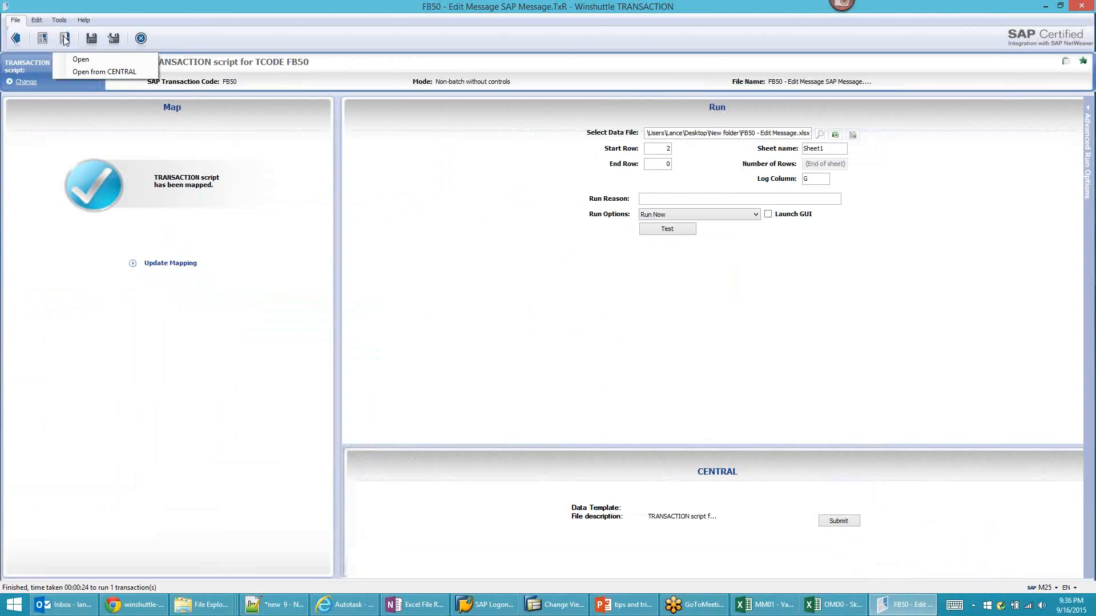
Open the script OMD0 - Skip If Empty.TxR from New folder in Winshuttle
click(67, 57)
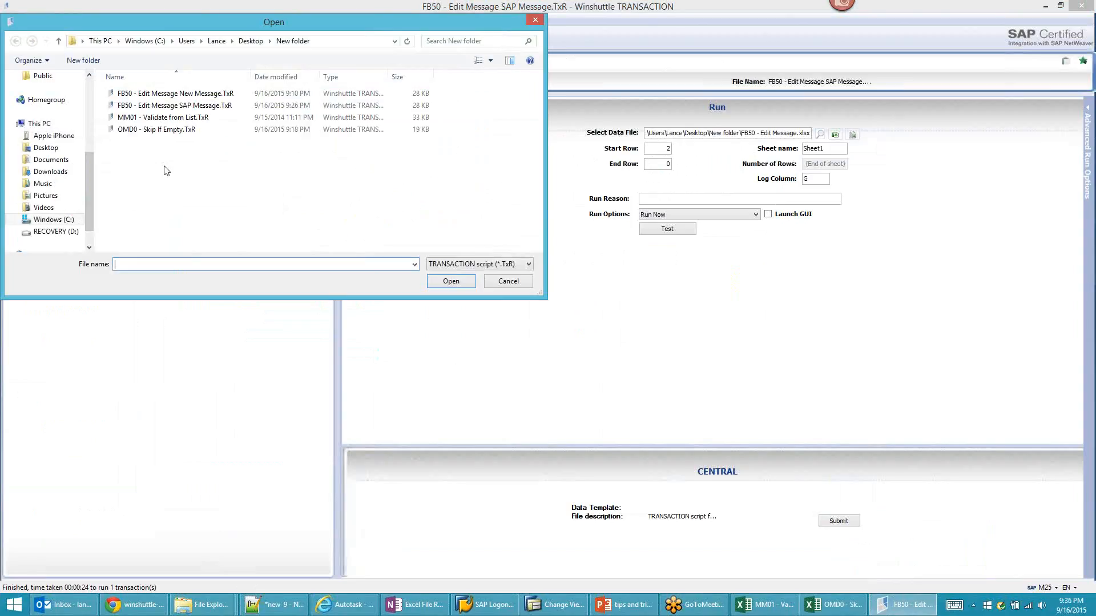
click(150, 130)
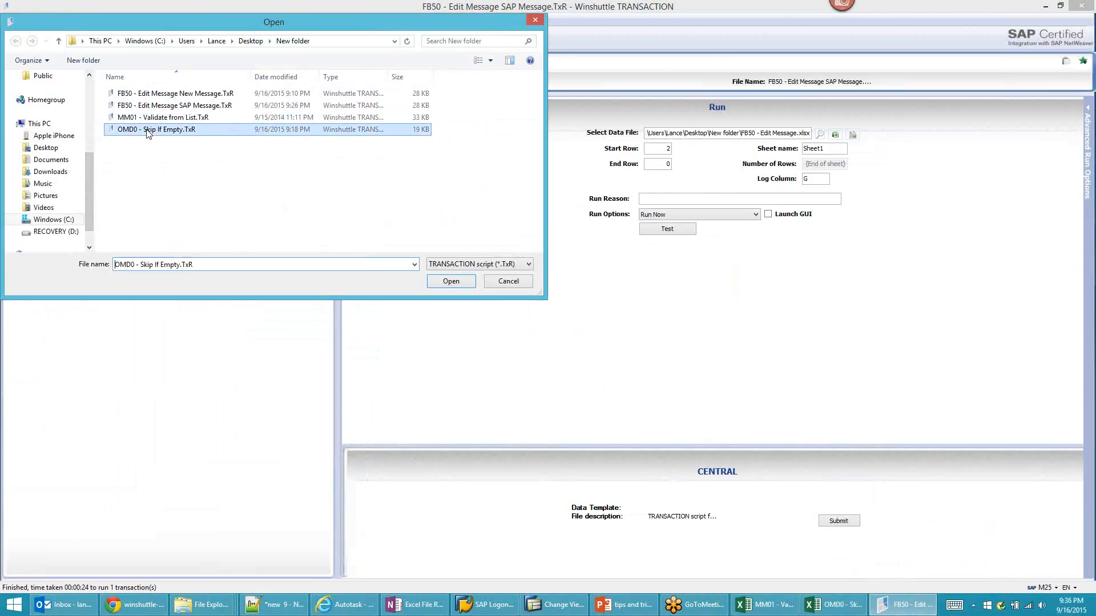
click(454, 282)
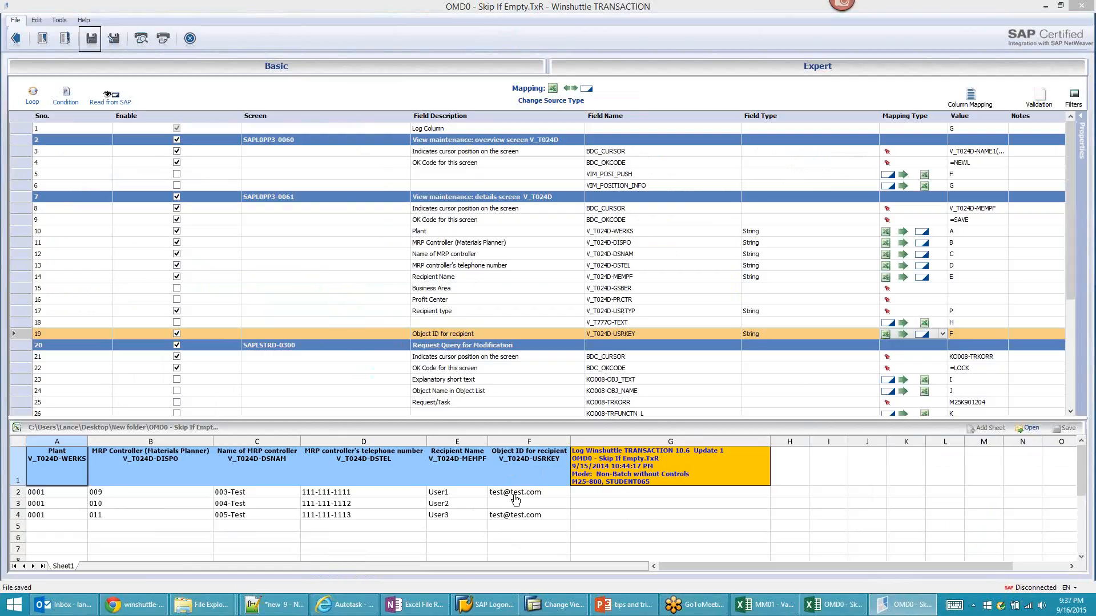
Test-run the OMD0 - Skip If Empty script from its run page, logging on to SAP Sandbox with the prefilled credentials
click(16, 38)
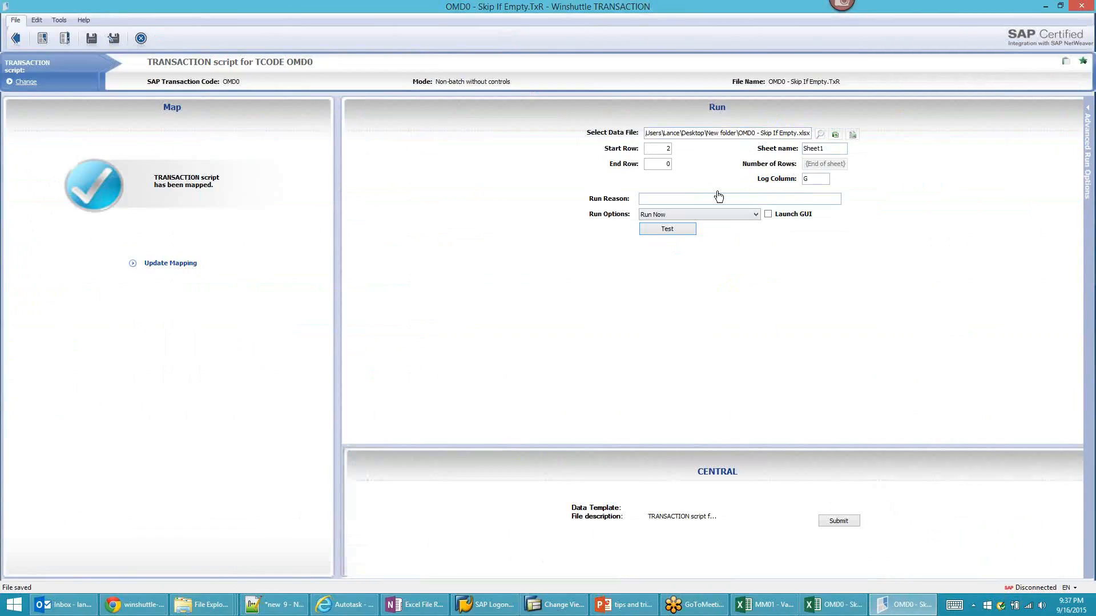
click(673, 232)
click(595, 365)
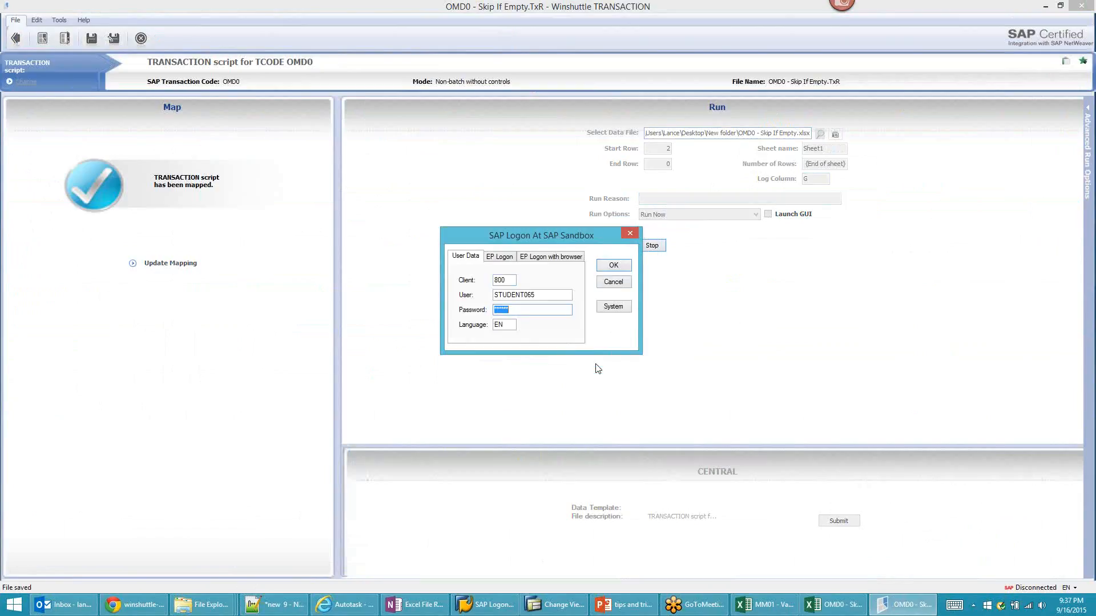
click(615, 267)
click(614, 265)
click(825, 604)
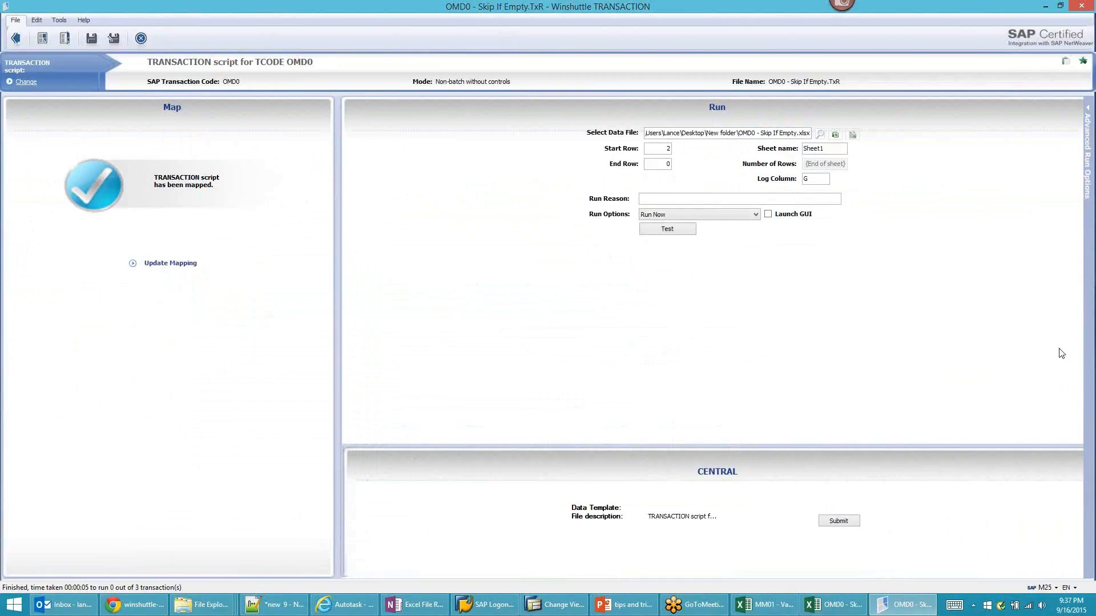
Check the messages in log column G of the OMD0 - Skip If Empty workbook
click(922, 253)
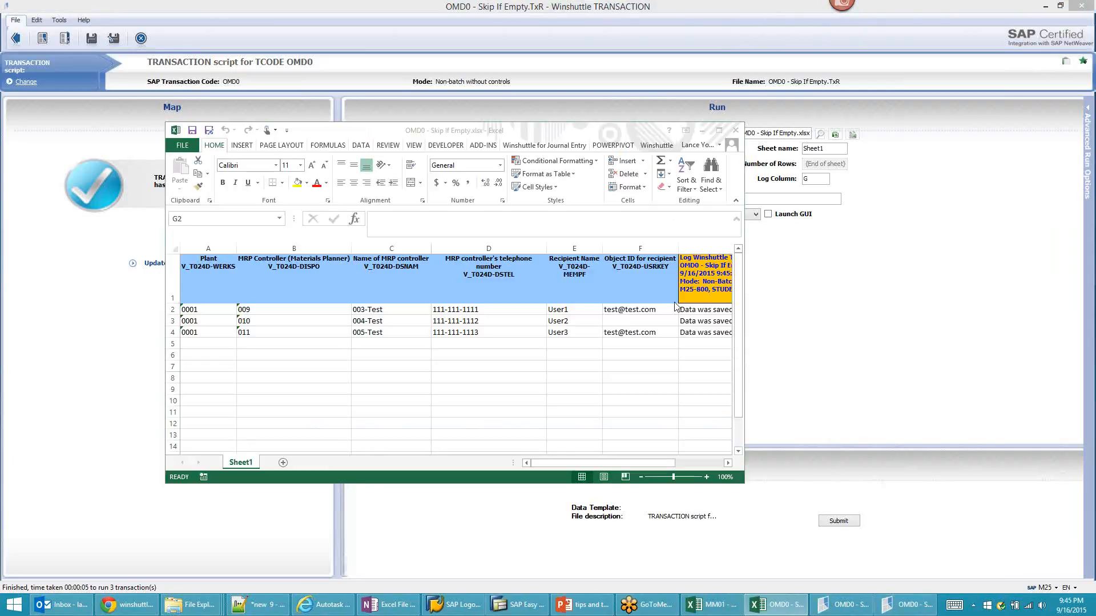
click(562, 464)
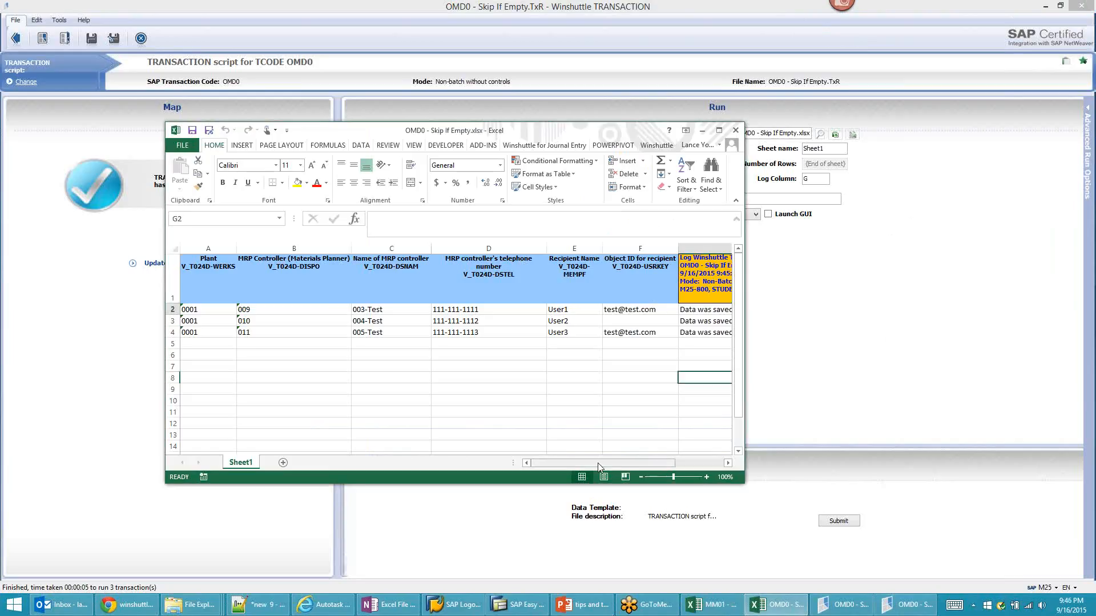
drag(626, 463, 675, 464)
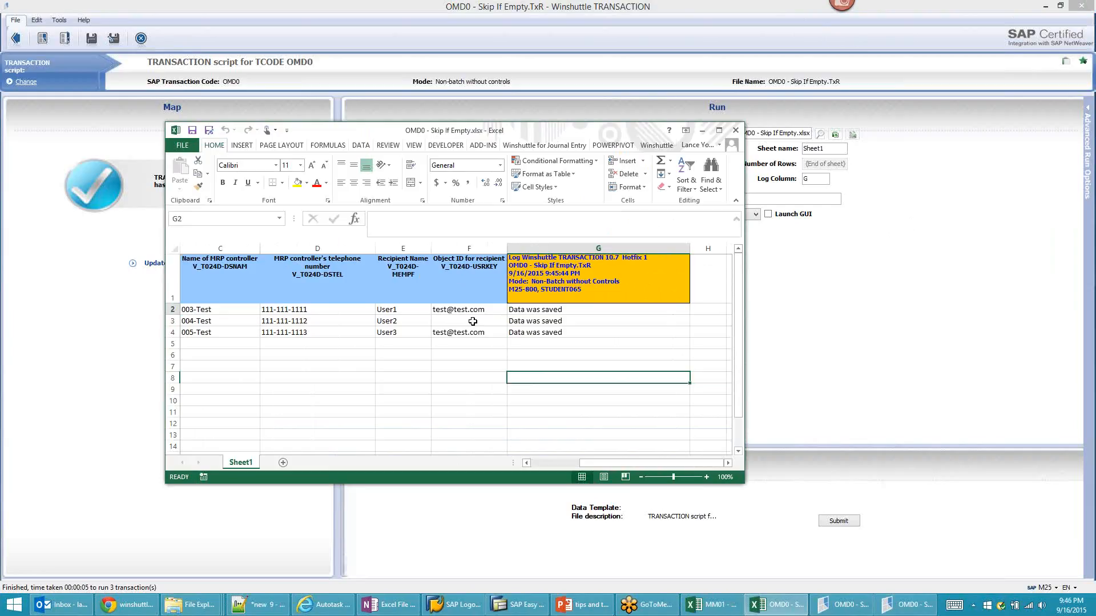
Bring up the OMD0 script's field mapping in Winshuttle and compare its Expert and Basic views
click(783, 291)
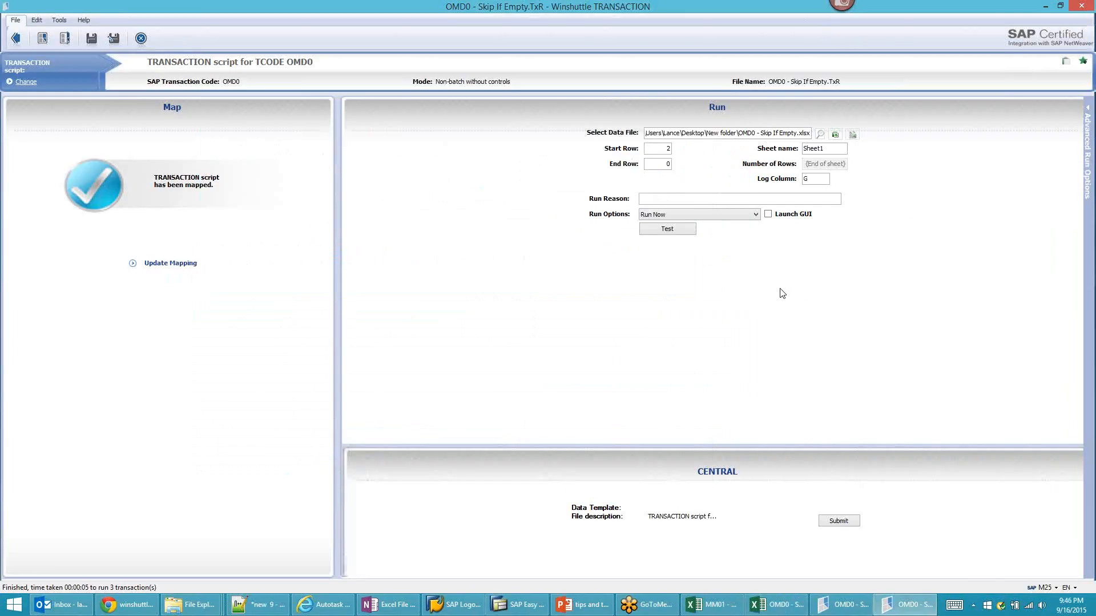
click(197, 258)
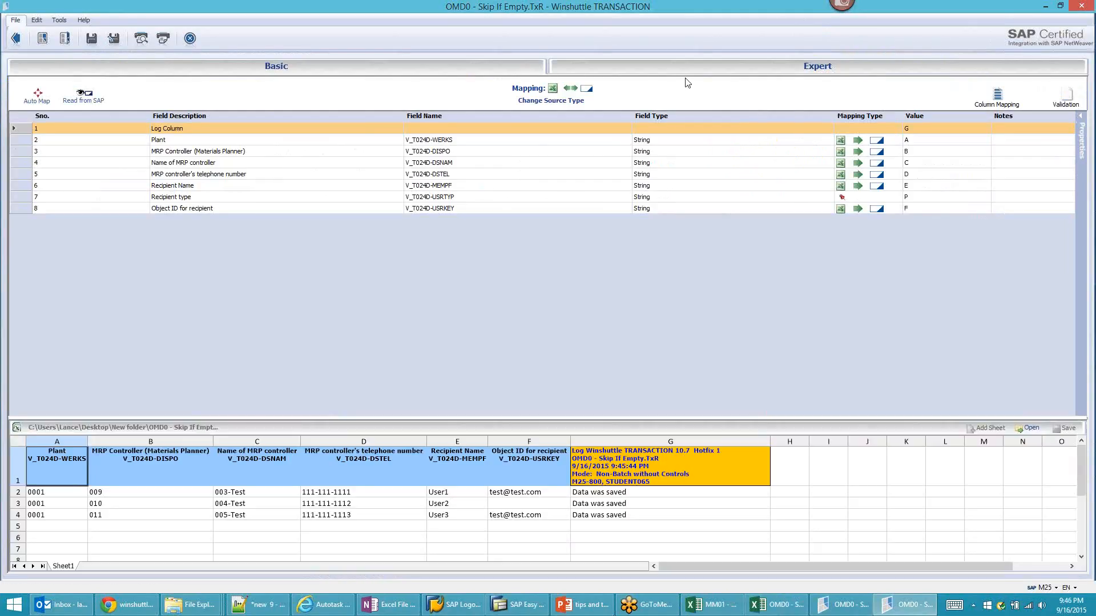
click(720, 75)
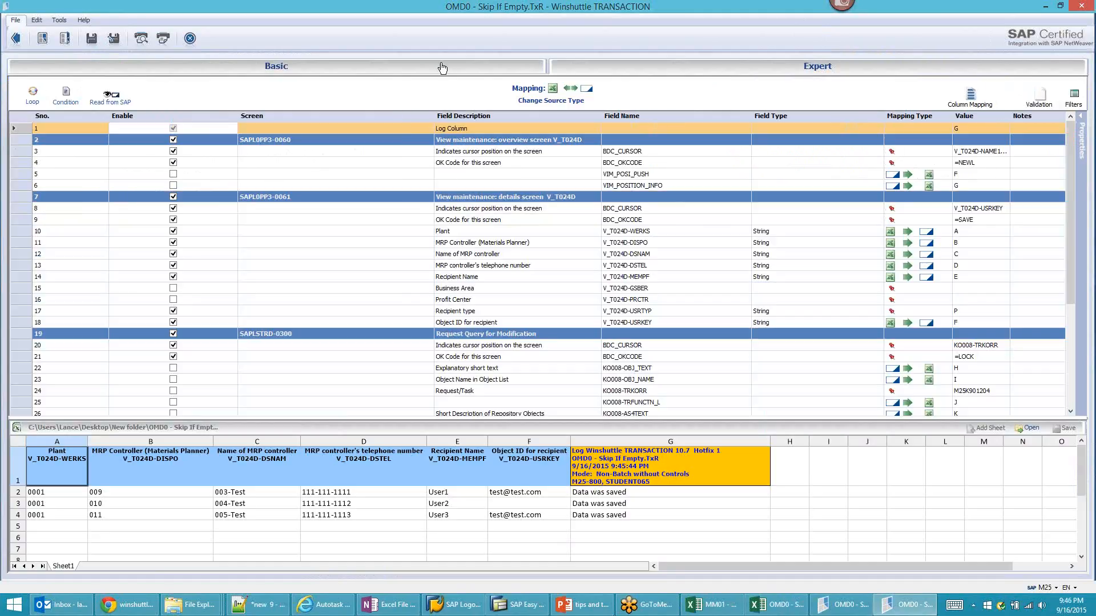
click(442, 68)
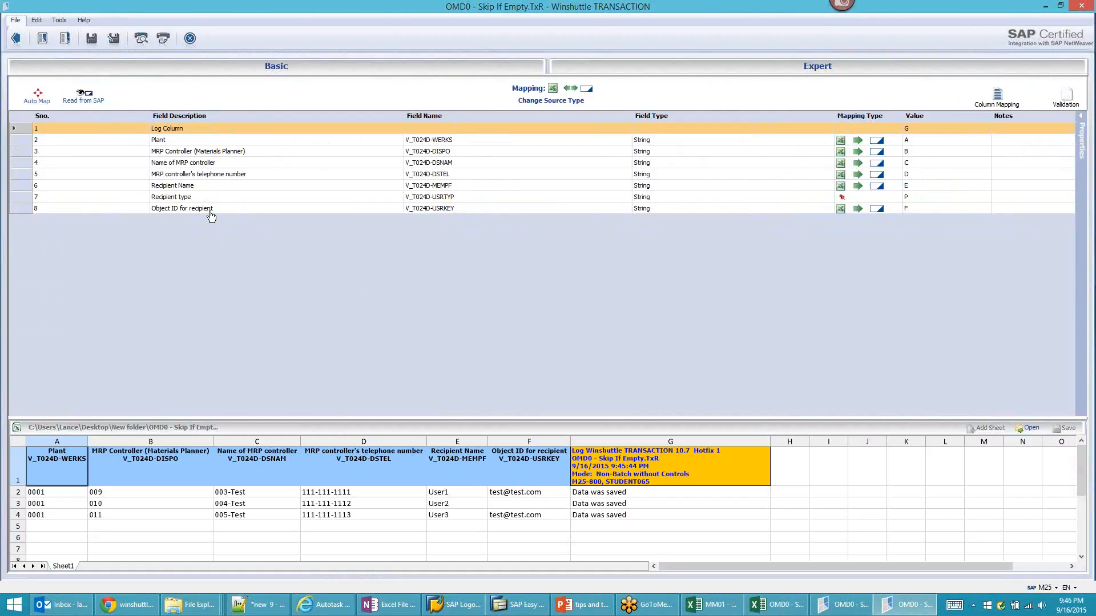
Set the Object ID for recipient field's properties to skip the transaction if empty, and save the script
click(28, 209)
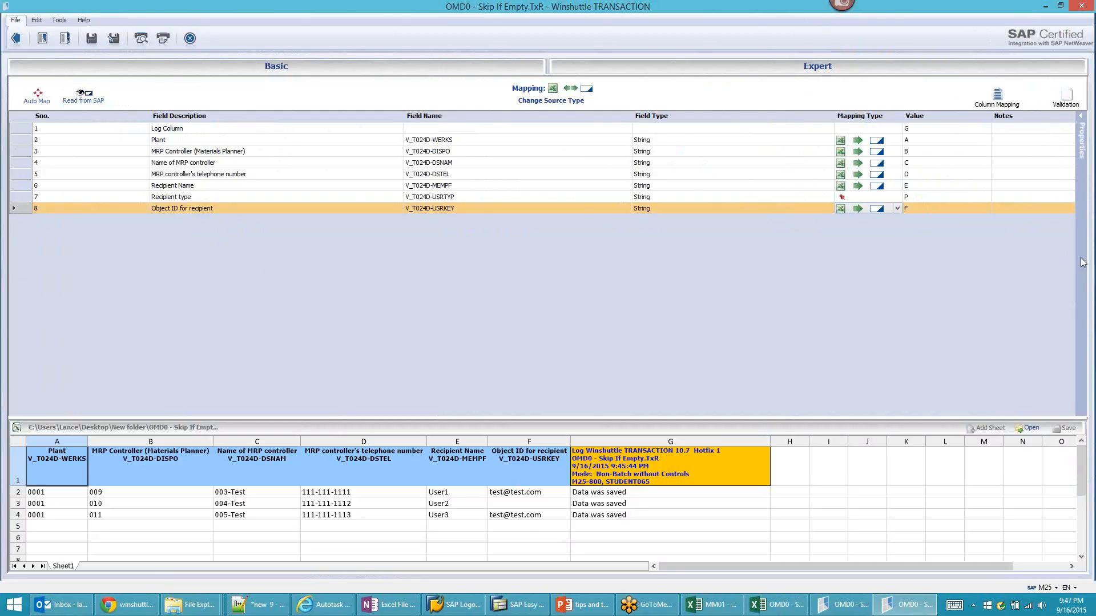
click(1083, 137)
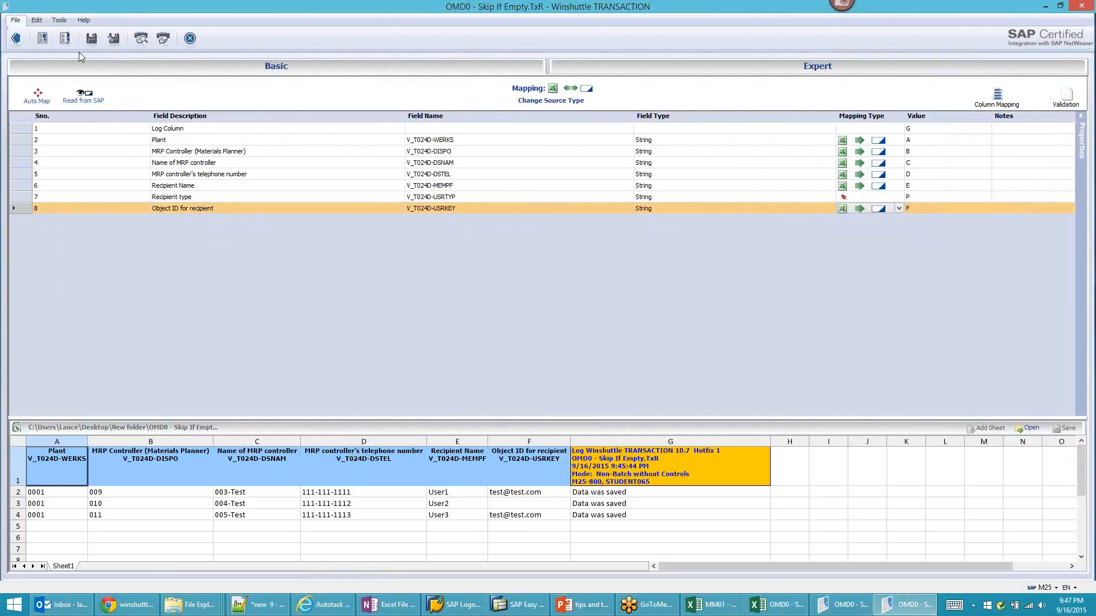
click(16, 43)
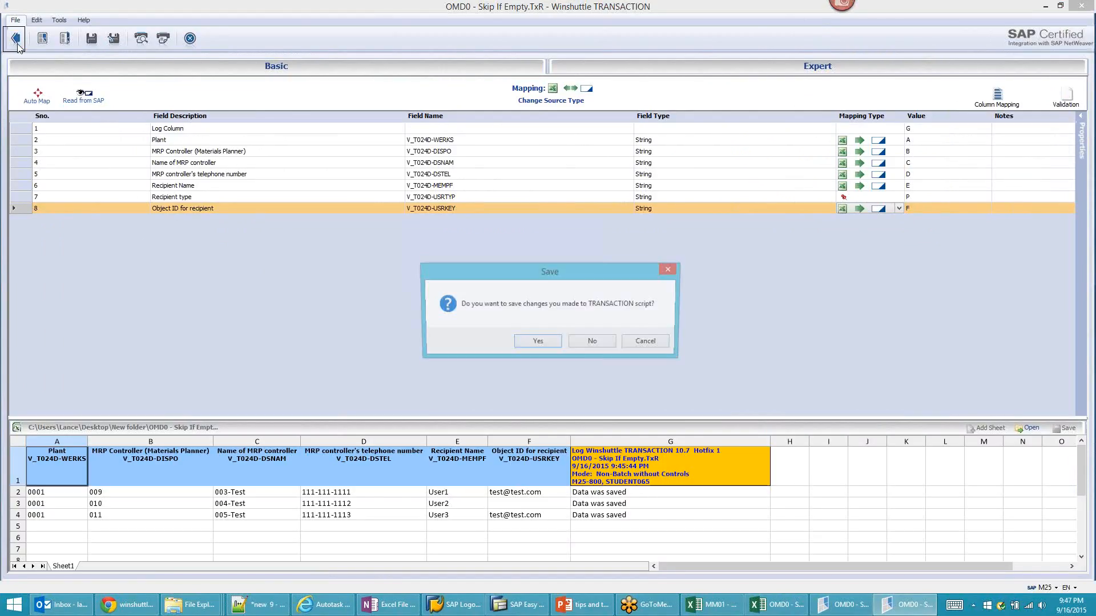
click(538, 344)
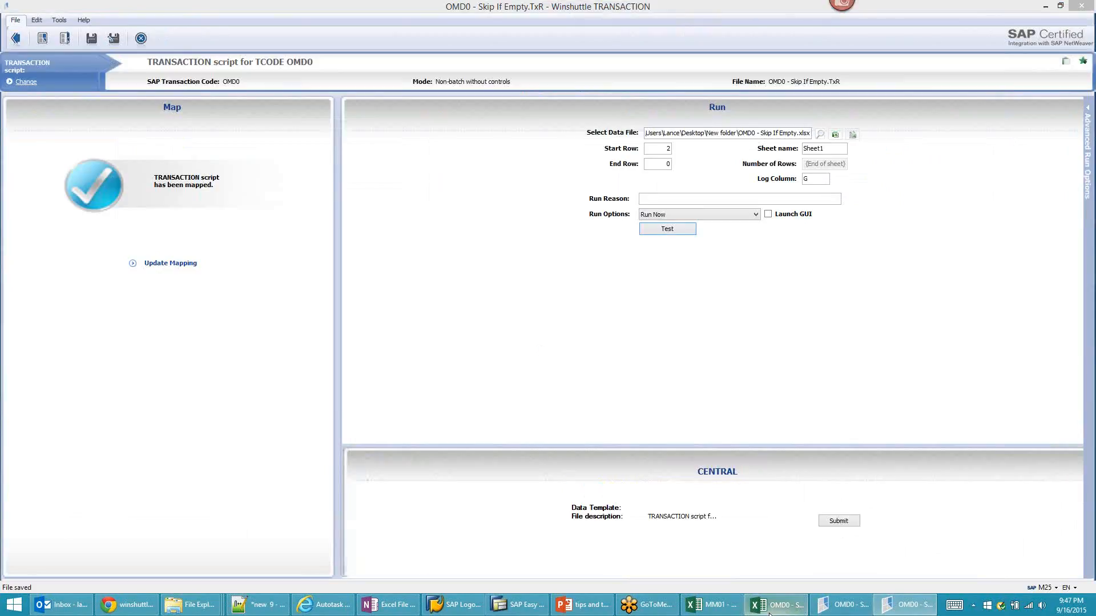
Clear the log messages in cells G2:G4 of the OMD0 - Skip If Empty workbook
click(796, 606)
click(549, 358)
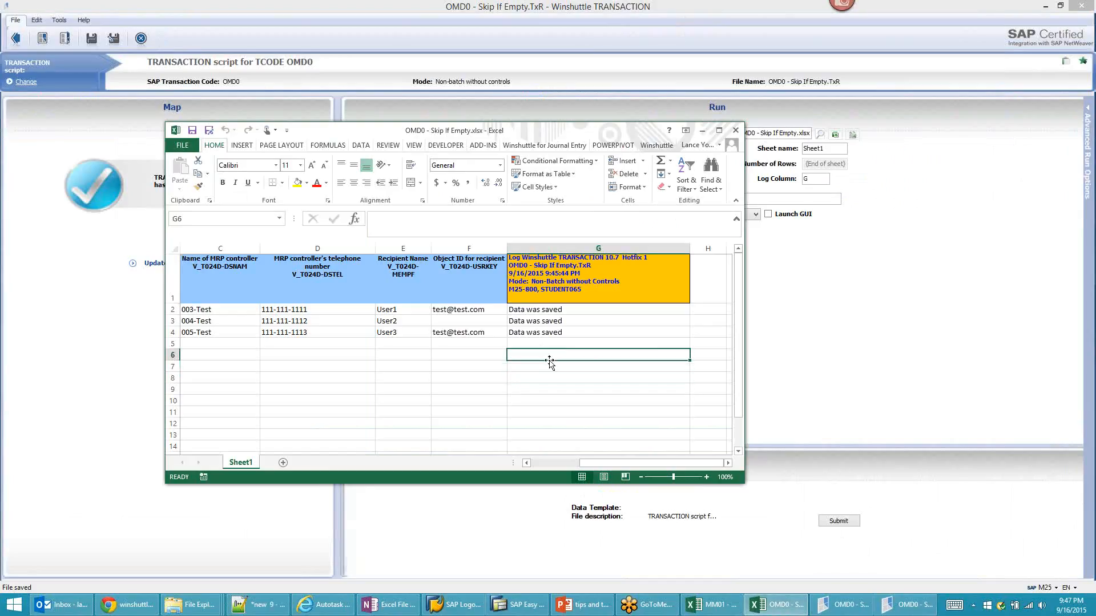
key(ctrl+c)
drag(552, 310, 549, 333)
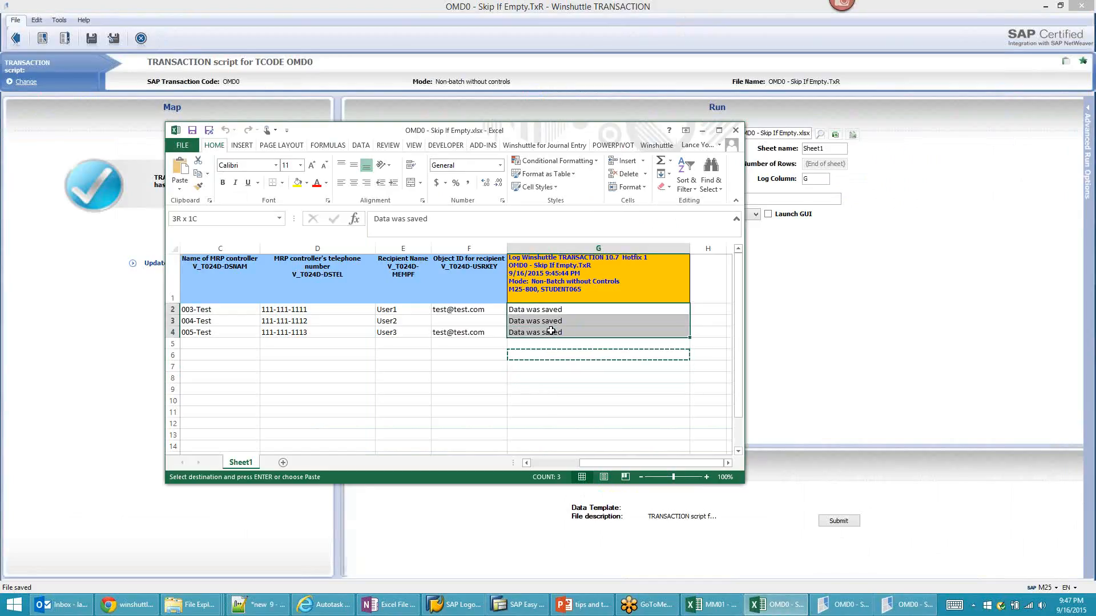
key(ctrl+v)
key(Escape)
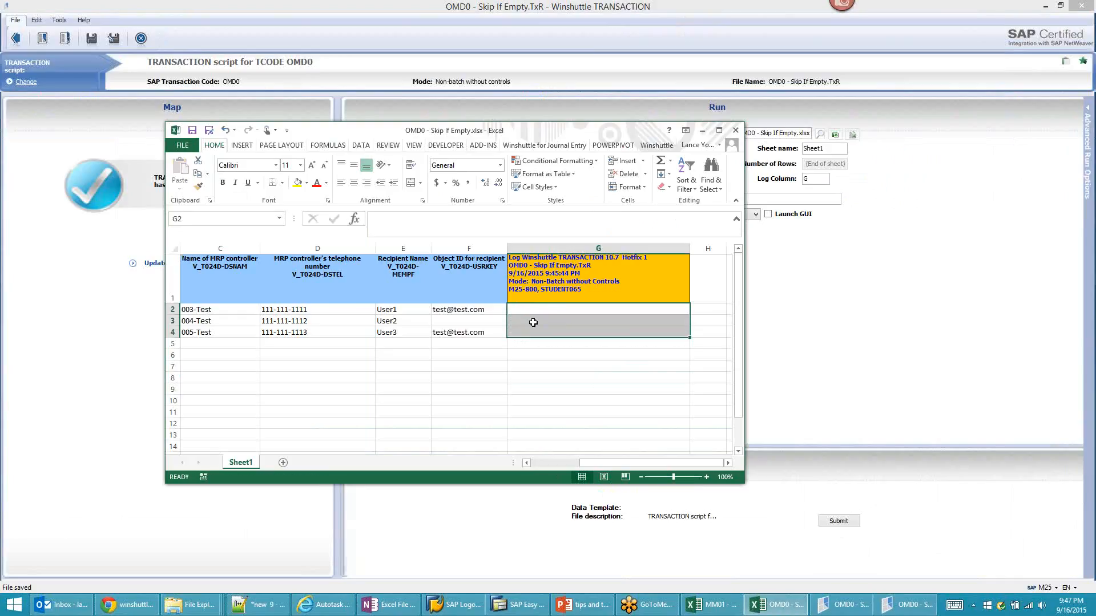
click(532, 323)
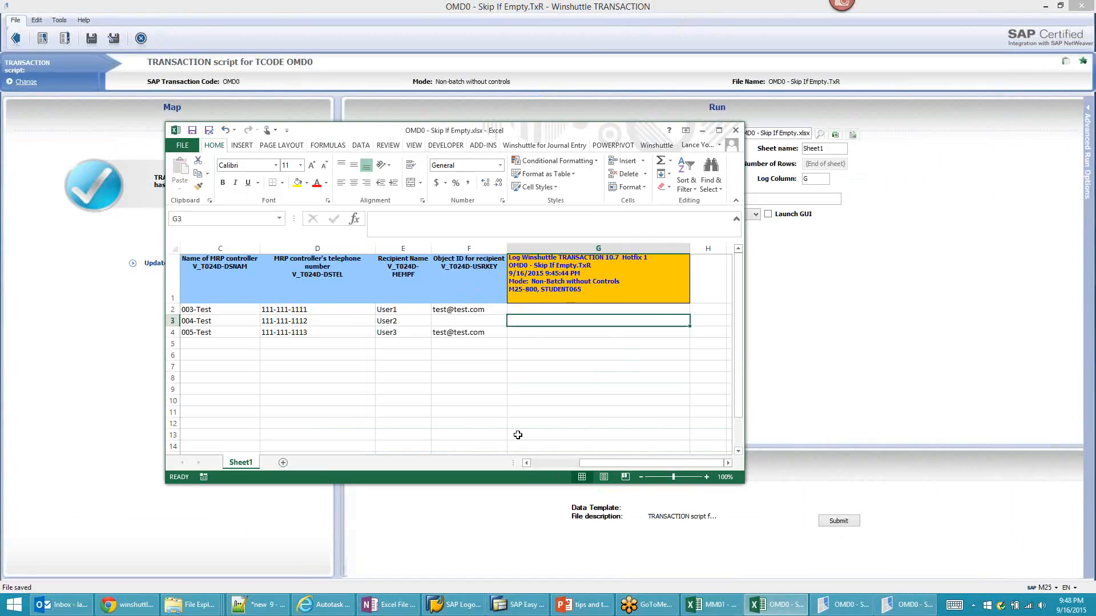
Set the MRP Controller values in B2:B4 to 012, 013 and 014, and save the workbook
click(538, 463)
click(539, 463)
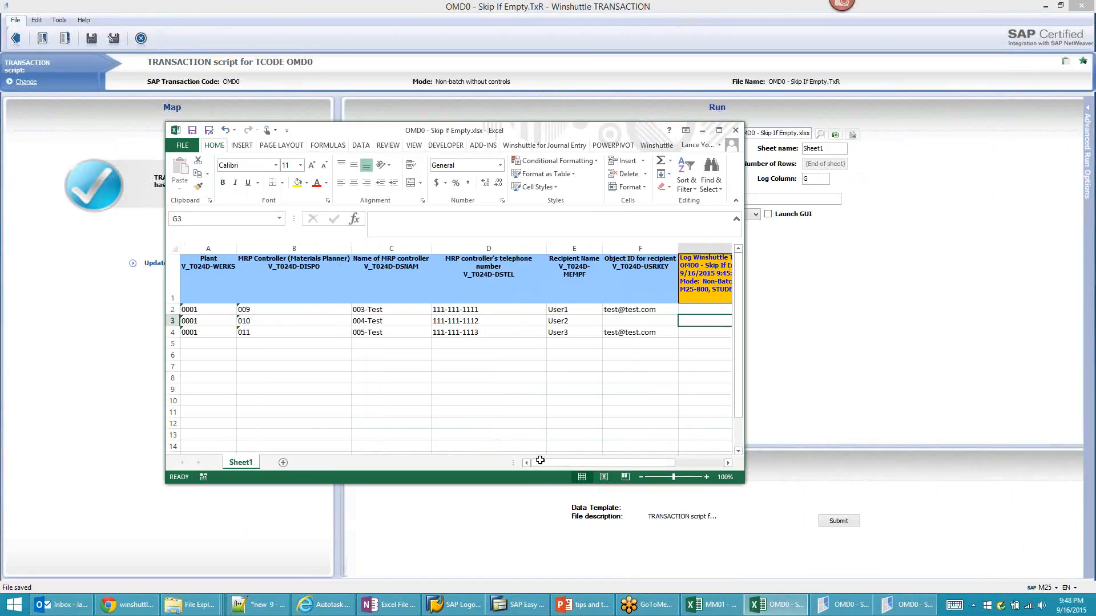
click(257, 310)
double_click(257, 310)
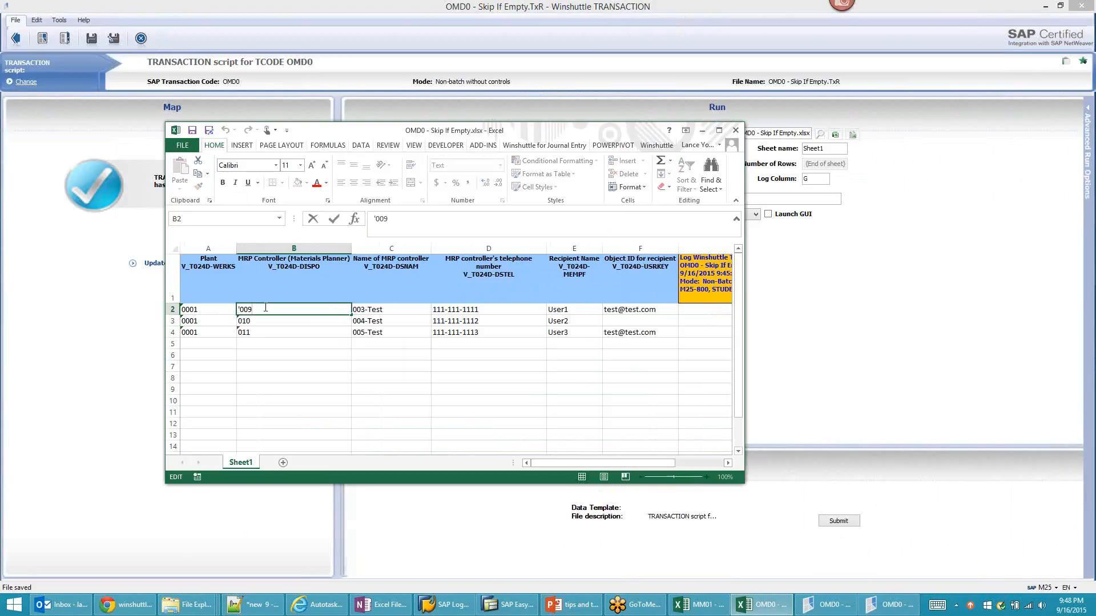
key(BackSpace)
key(BackSpace)
key(Return)
click(265, 308)
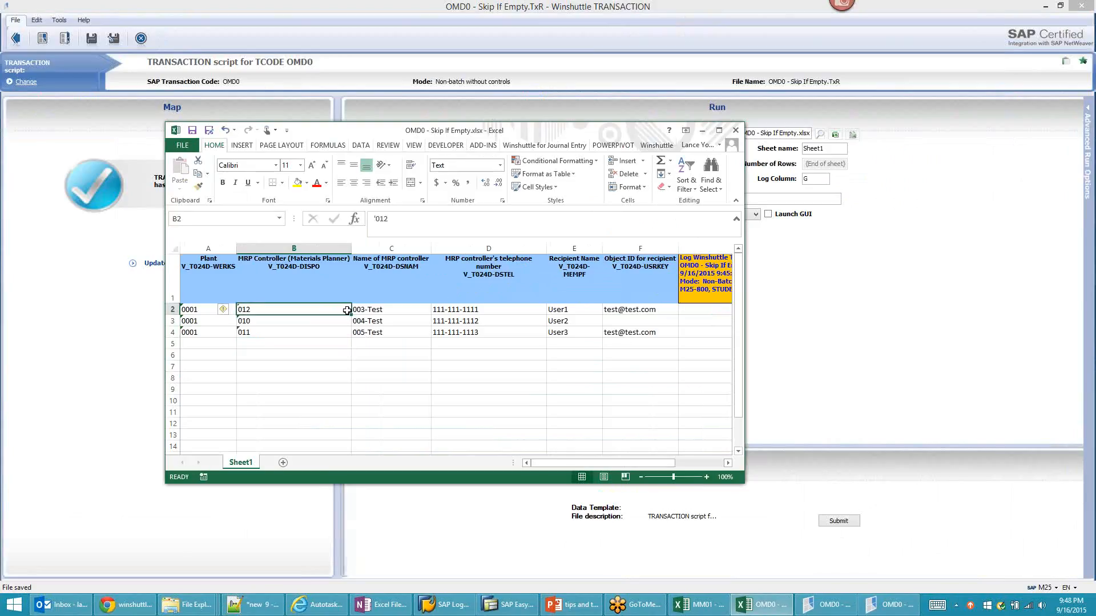
drag(350, 315, 349, 335)
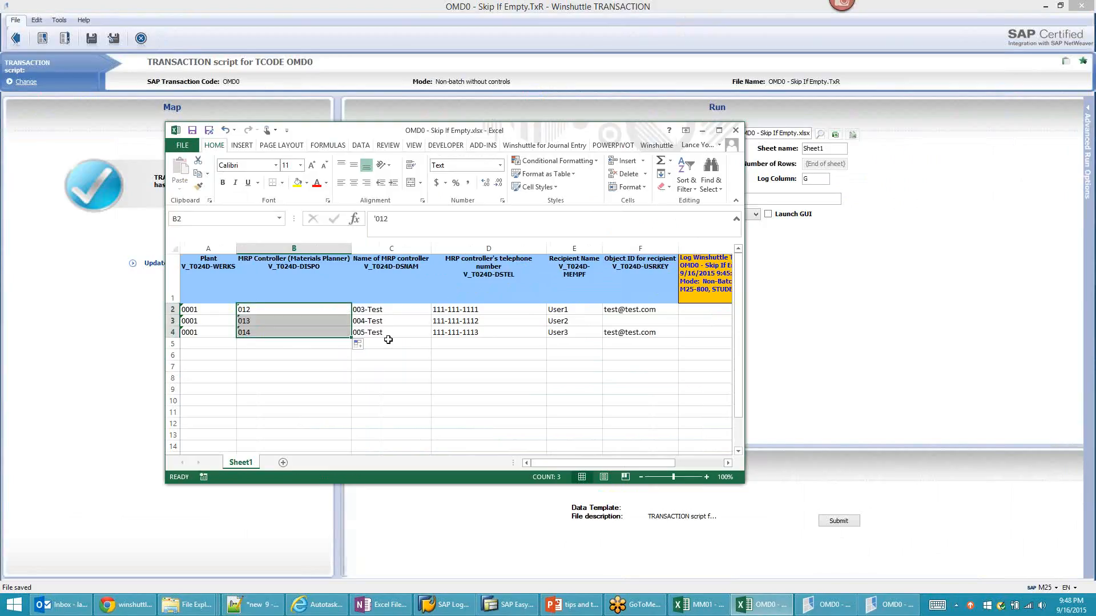
click(388, 320)
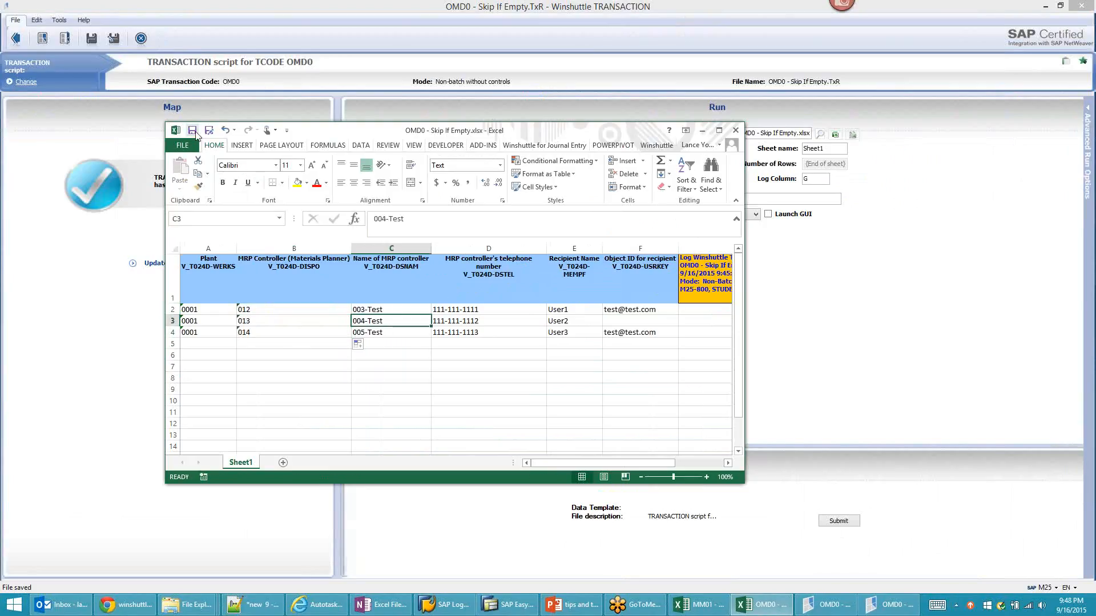
Switch to Winshuttle, test-run the OMD0 script again and bring up its workbook
click(818, 260)
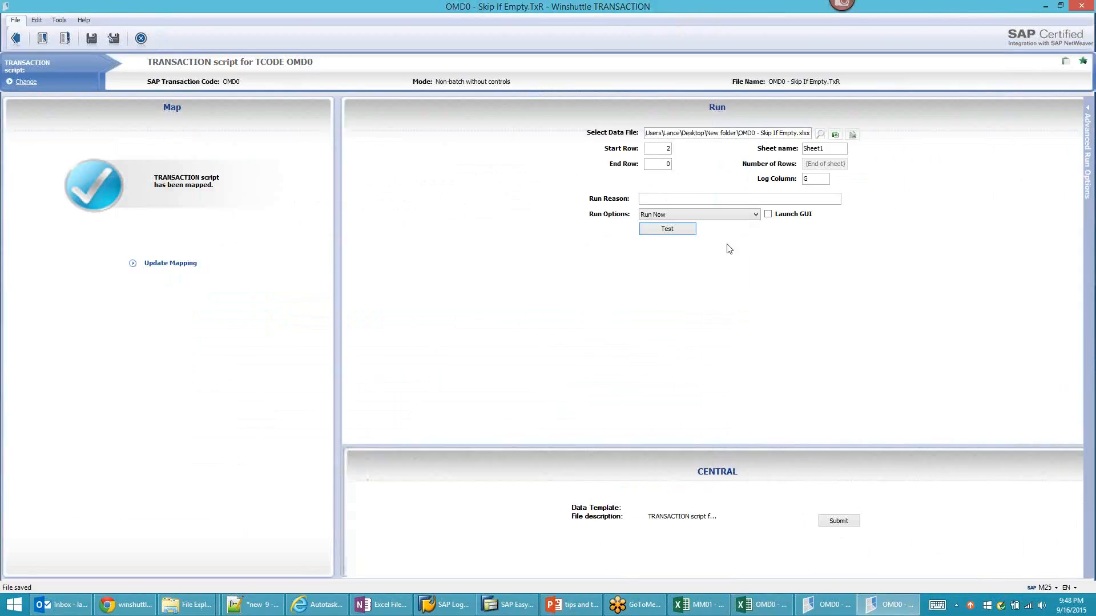
click(684, 232)
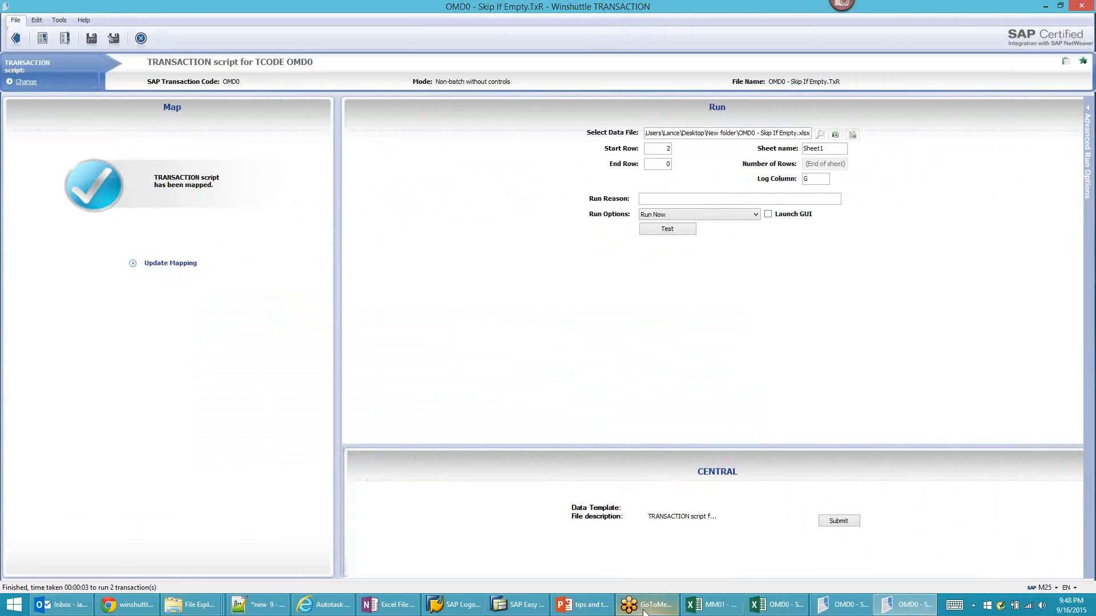
click(776, 604)
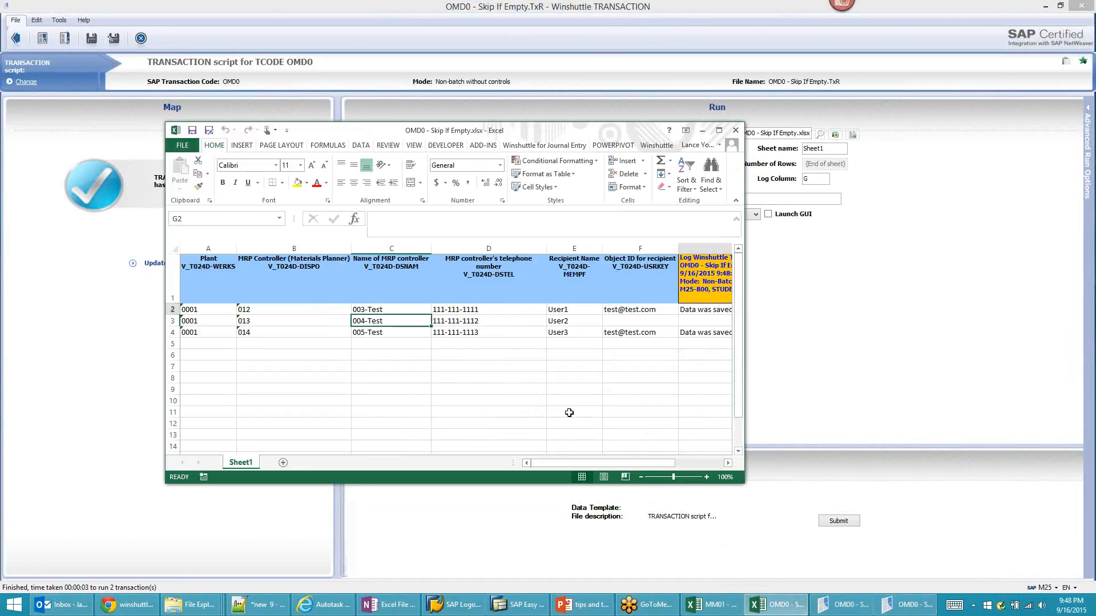
Widen the workbook window to check row 3 of log column G, and close the OMD0 - Skip If Empty workbook
drag(744, 185, 927, 184)
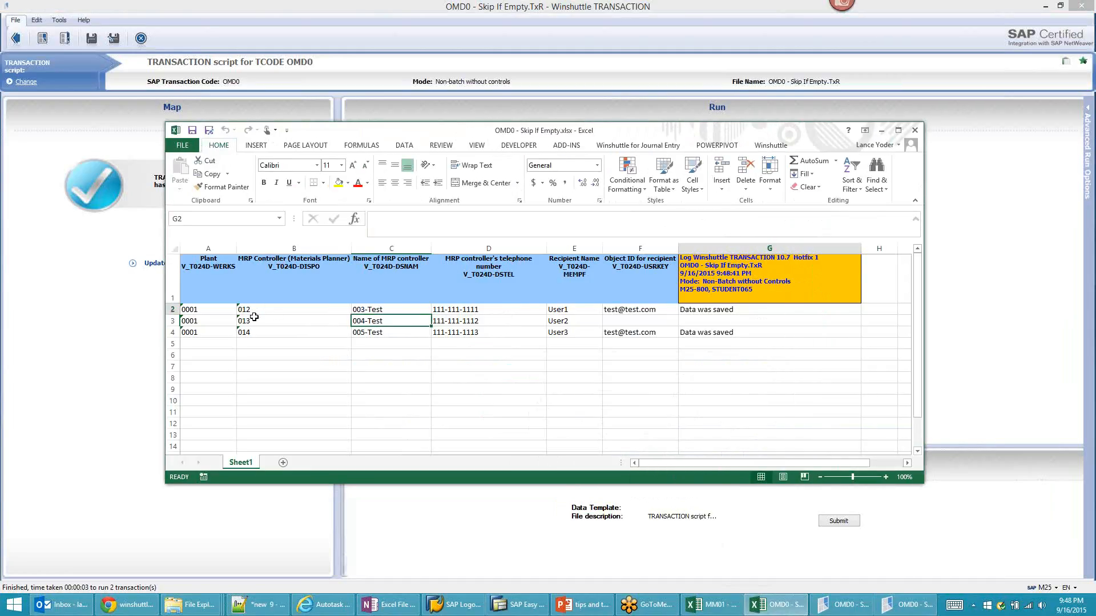
click(702, 320)
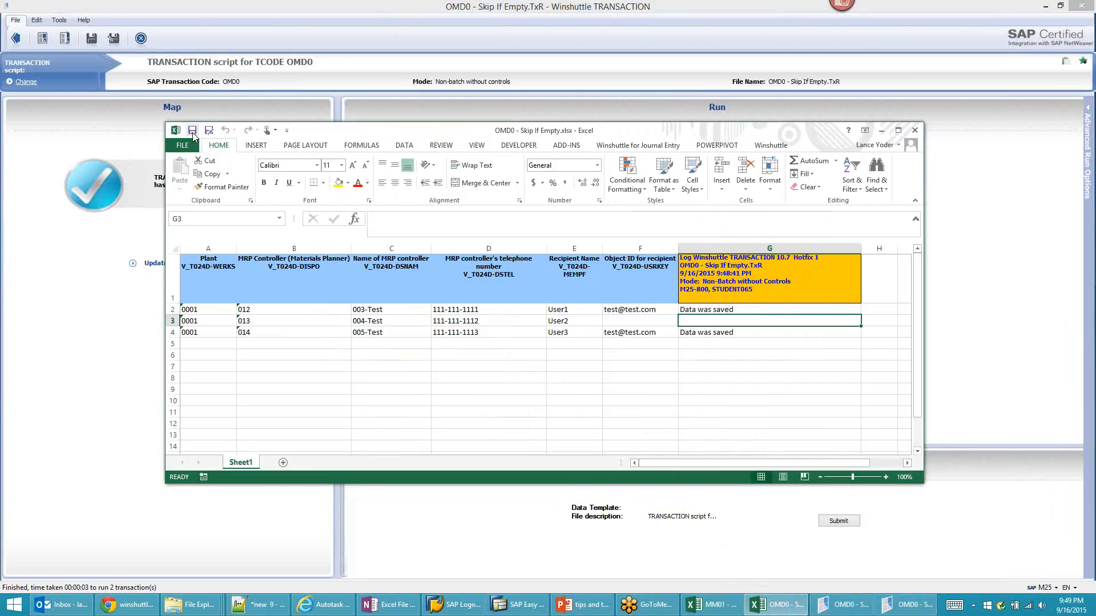
click(915, 130)
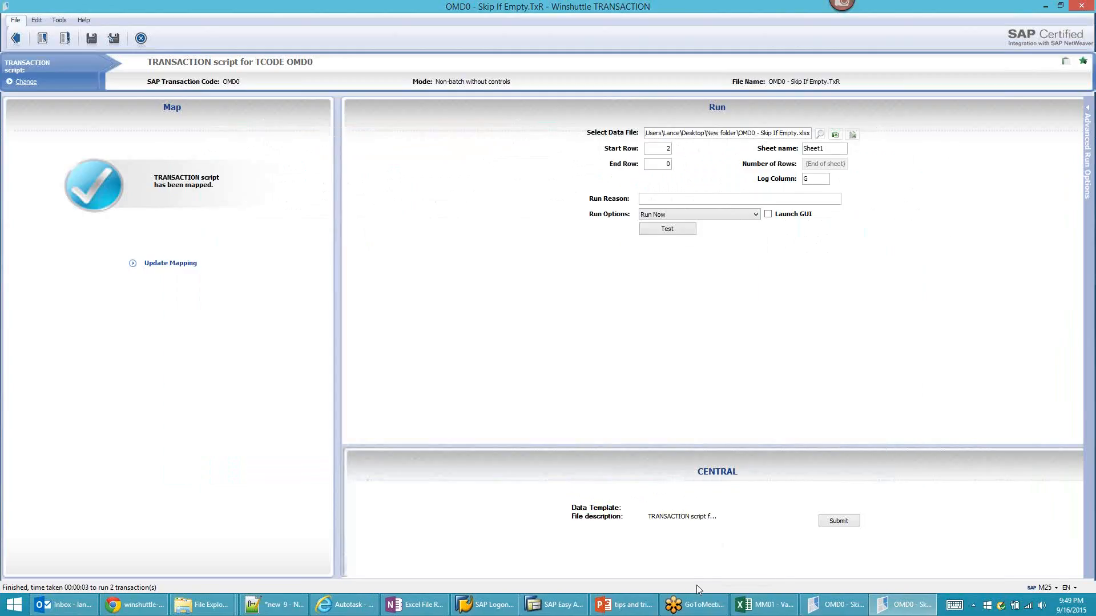
Switch to the tips and tricks September 2015 presentation and show the Validate by List slide
click(627, 606)
click(102, 558)
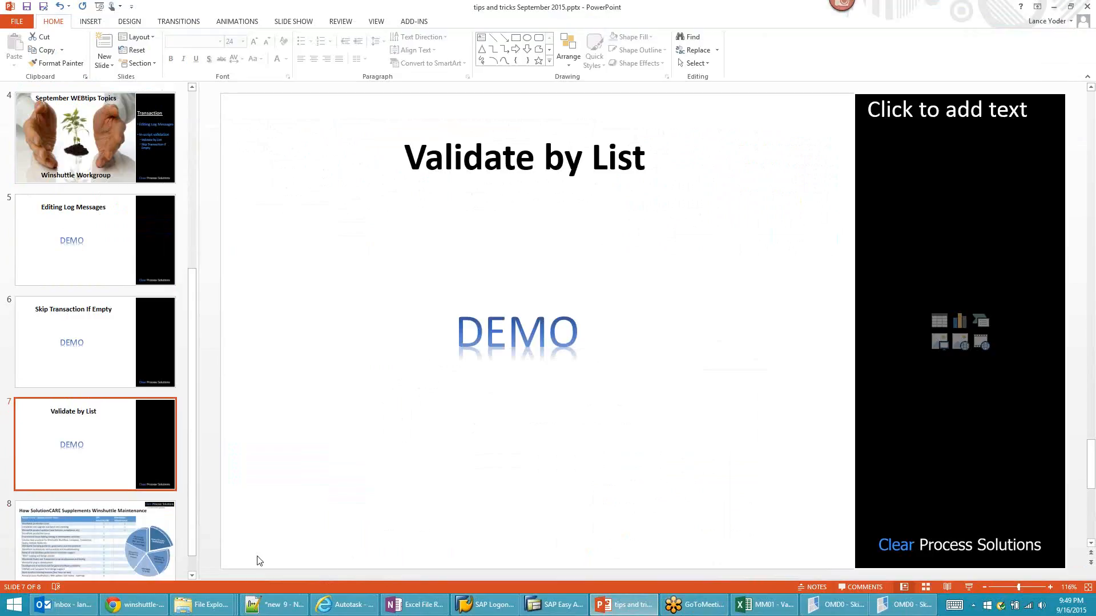
Switch to Winshuttle and open the script MM01 - Validate from List.TxR from New folder
click(902, 605)
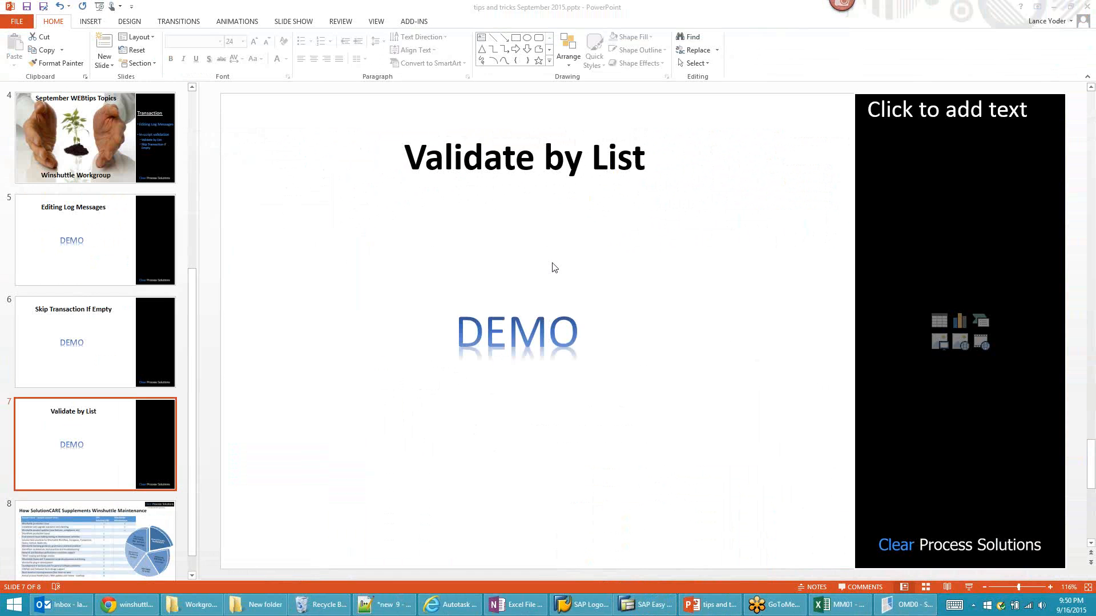
click(907, 605)
click(78, 47)
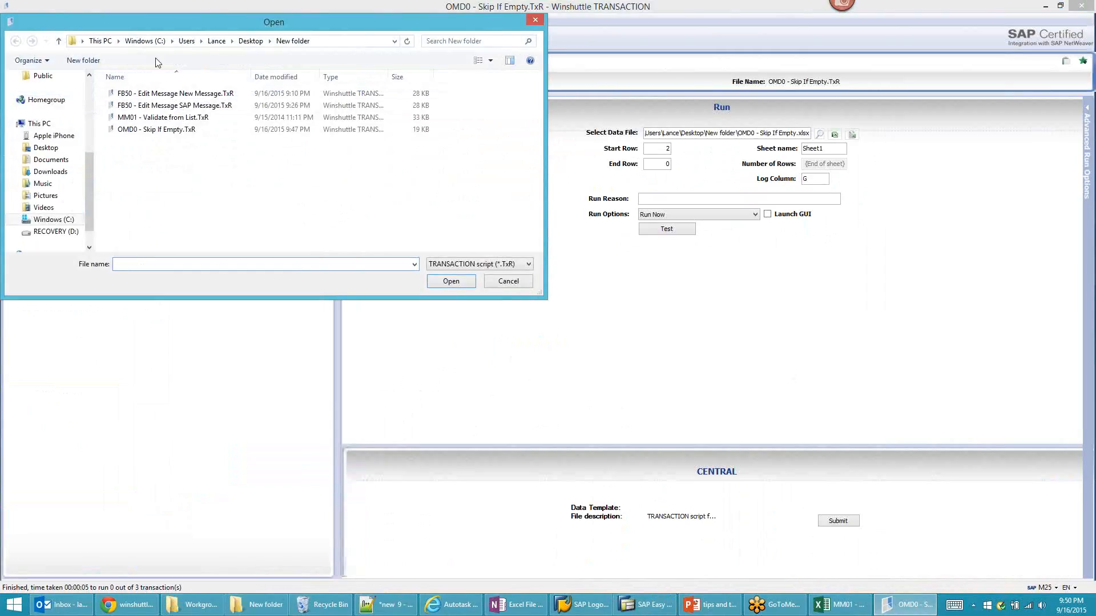
click(160, 118)
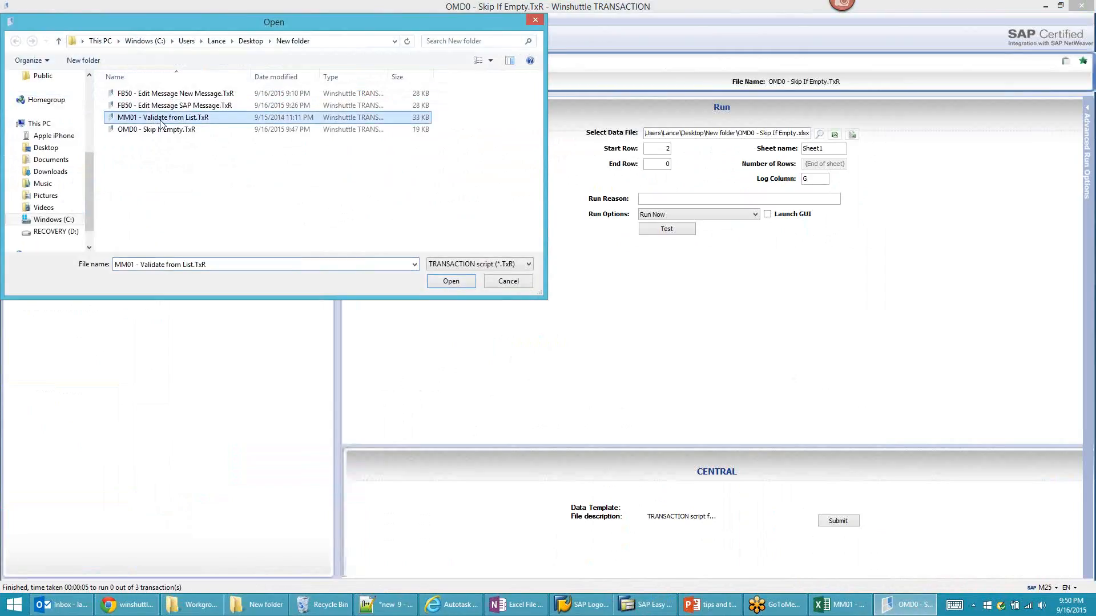
click(442, 280)
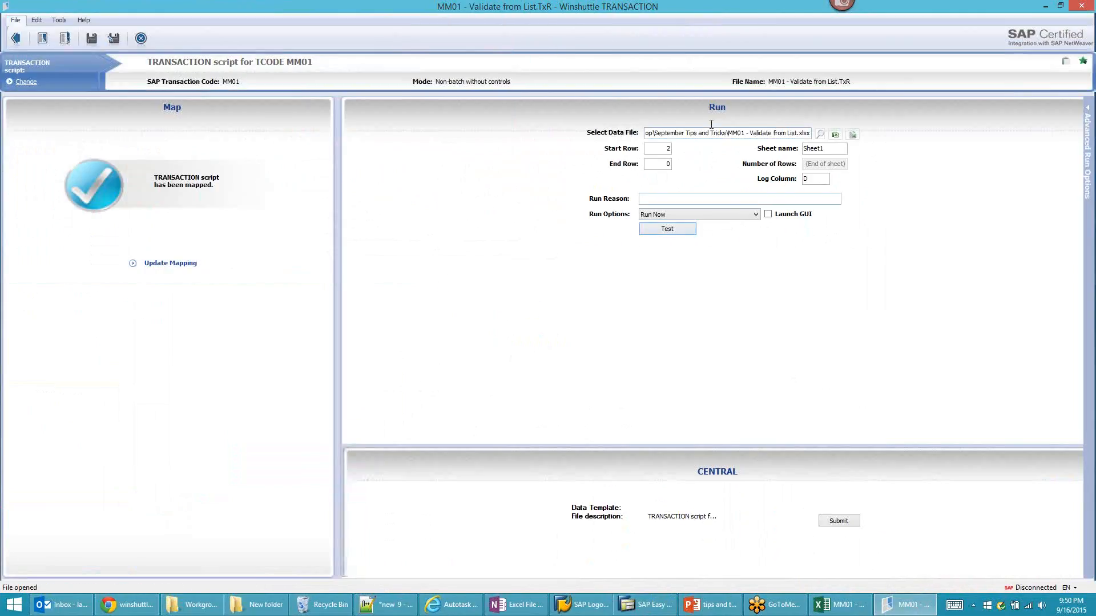
Set the script's data file to MM01 - Validate from List.xlsx in New folder
click(820, 136)
click(796, 146)
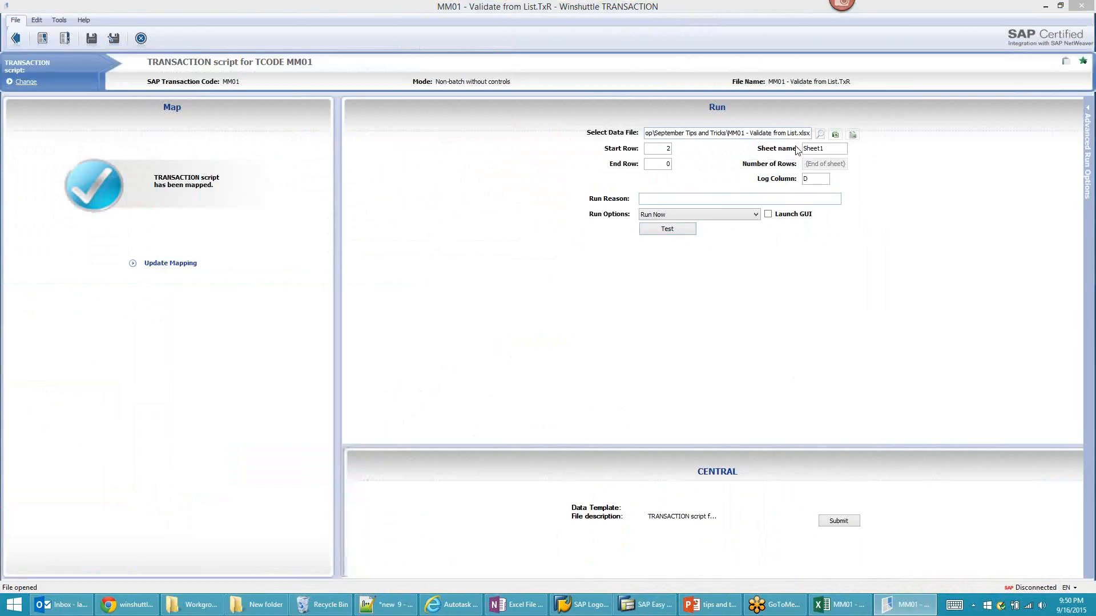
click(138, 118)
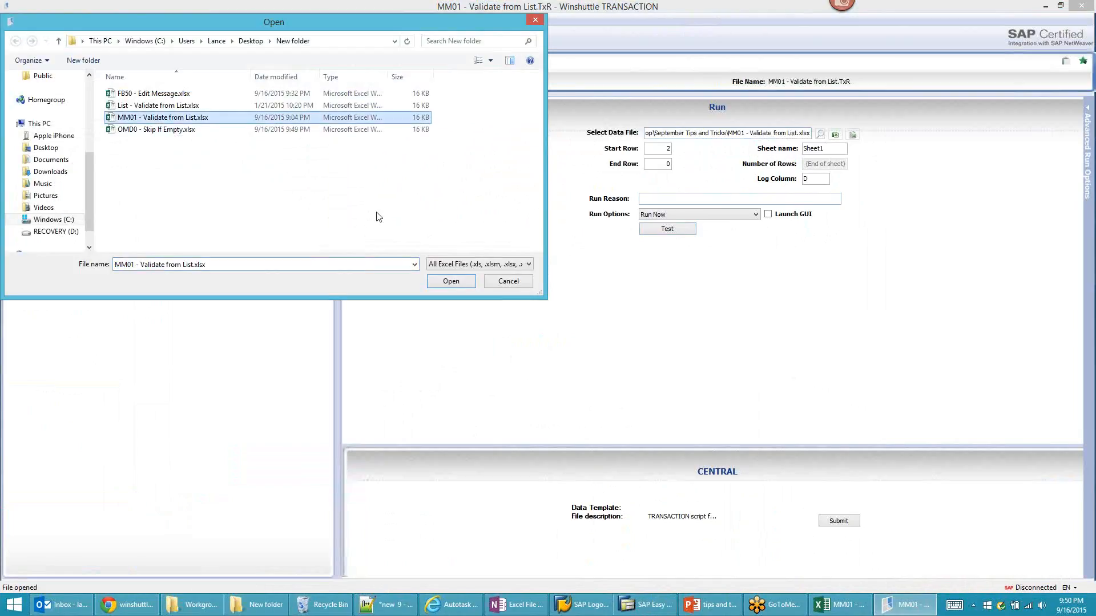
click(437, 281)
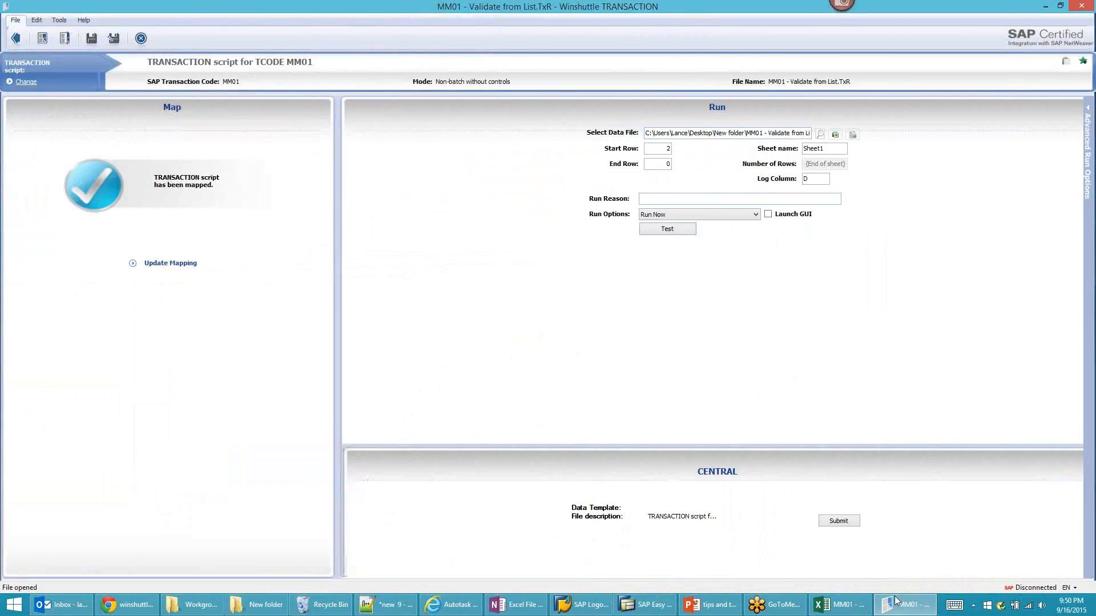
Review the material rows in the workbook, return to Winshuttle and test-run the MM01 script, accepting the SAP logon
click(854, 610)
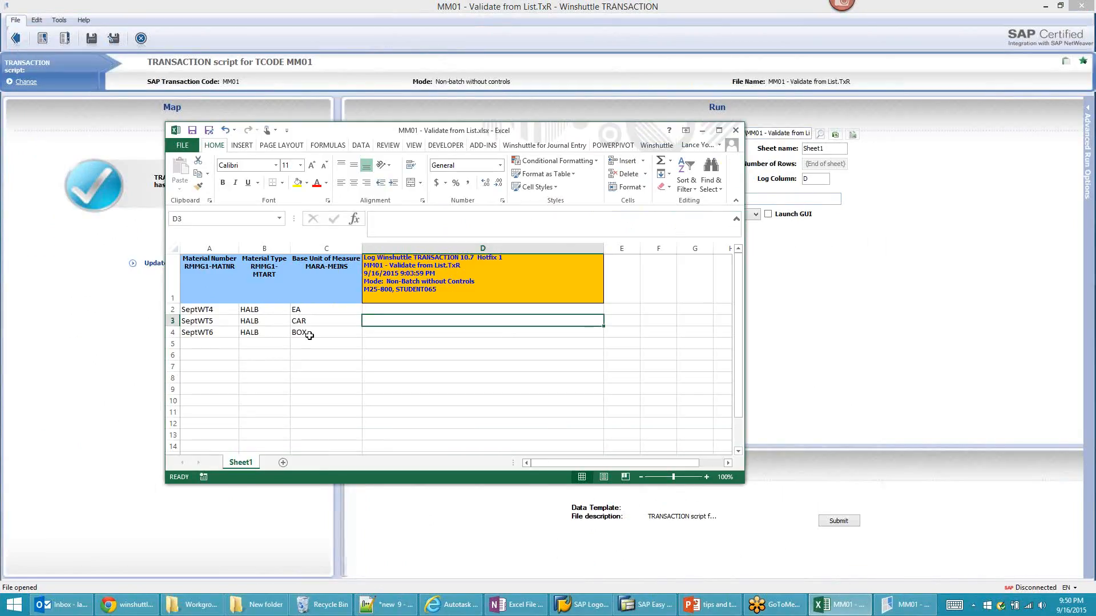
click(908, 298)
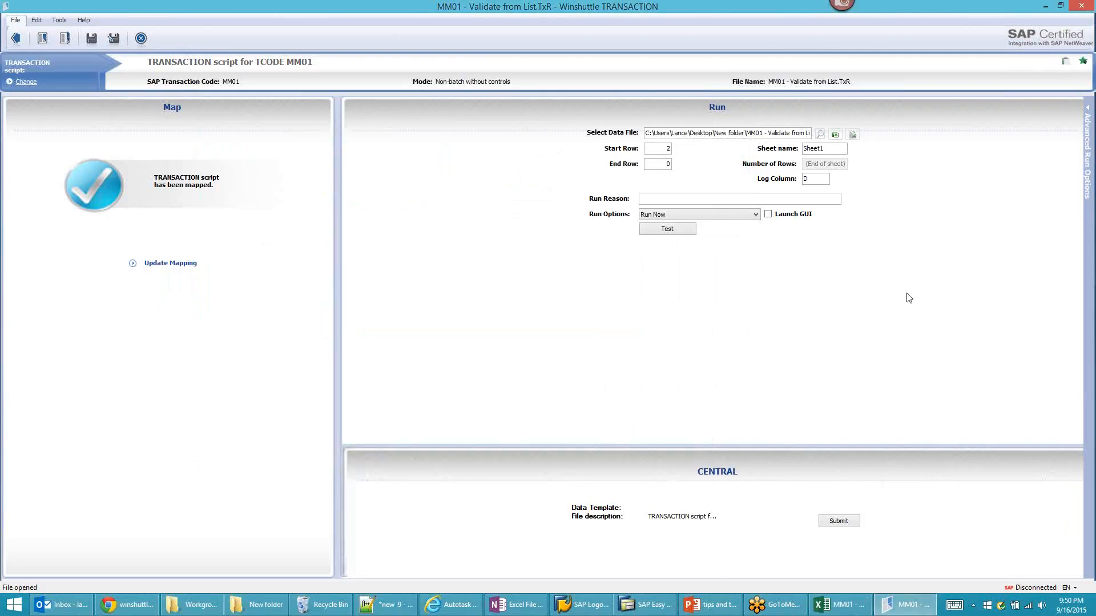
click(680, 235)
click(598, 364)
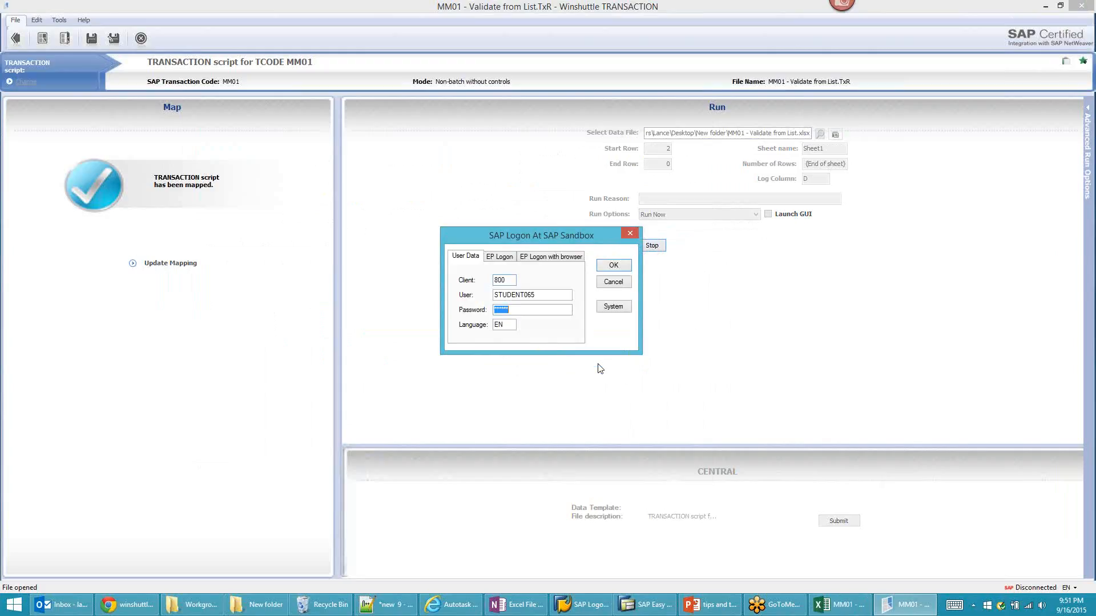
click(612, 267)
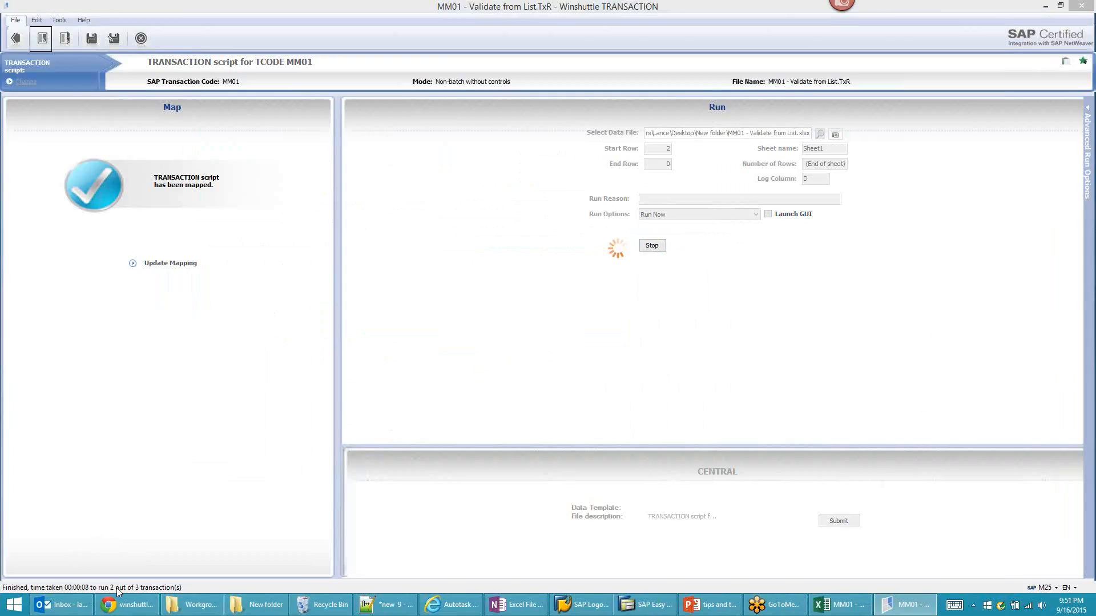
Switch to the workbook, resize log column D to read its messages and inspect the base unit of measure in row 3
click(838, 604)
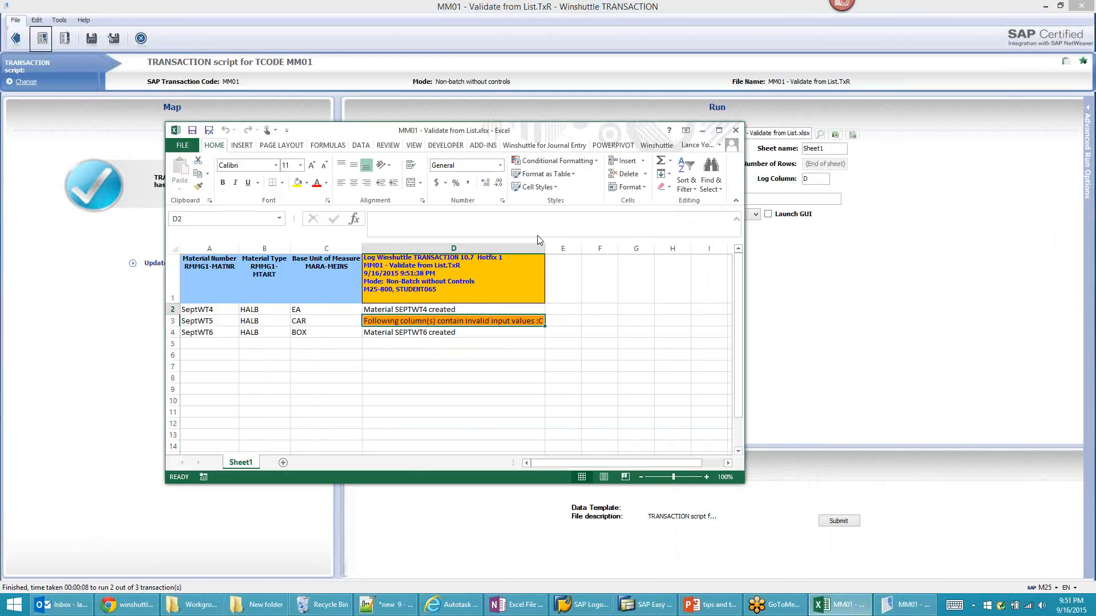
drag(603, 248, 568, 248)
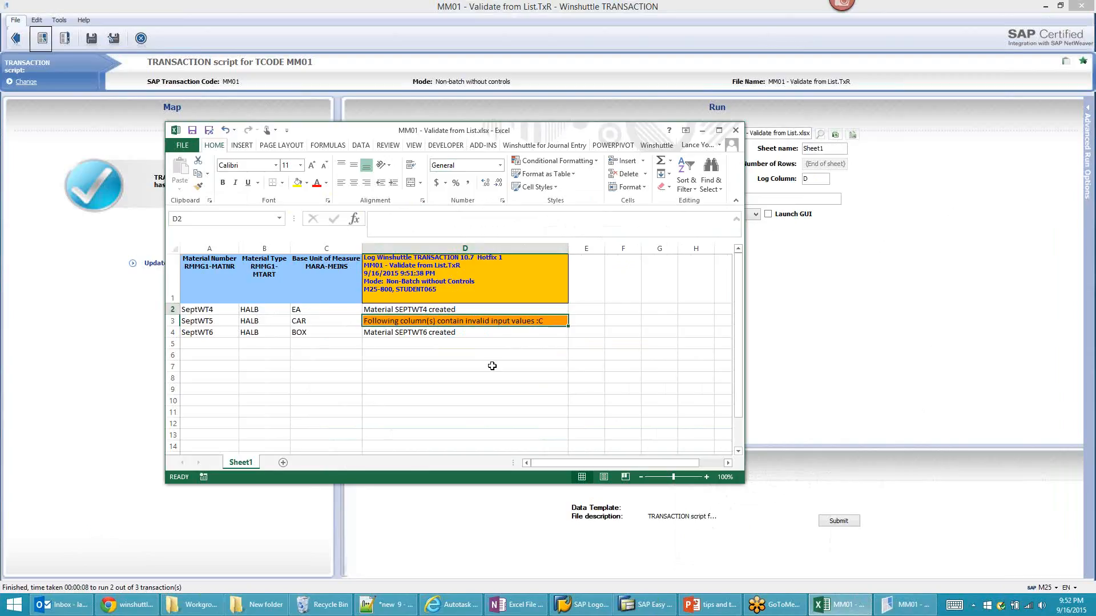
click(314, 321)
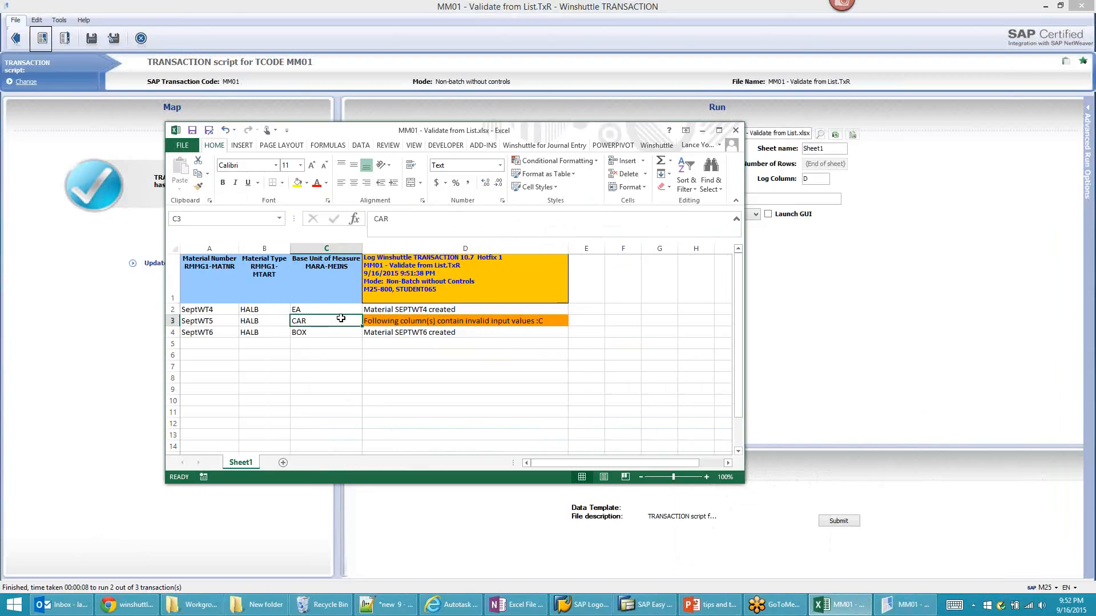
Switch to SAP and start transaction MM01 for material SeptWT5, with industry sector M Mechanical Engineering and material type HALB
click(644, 605)
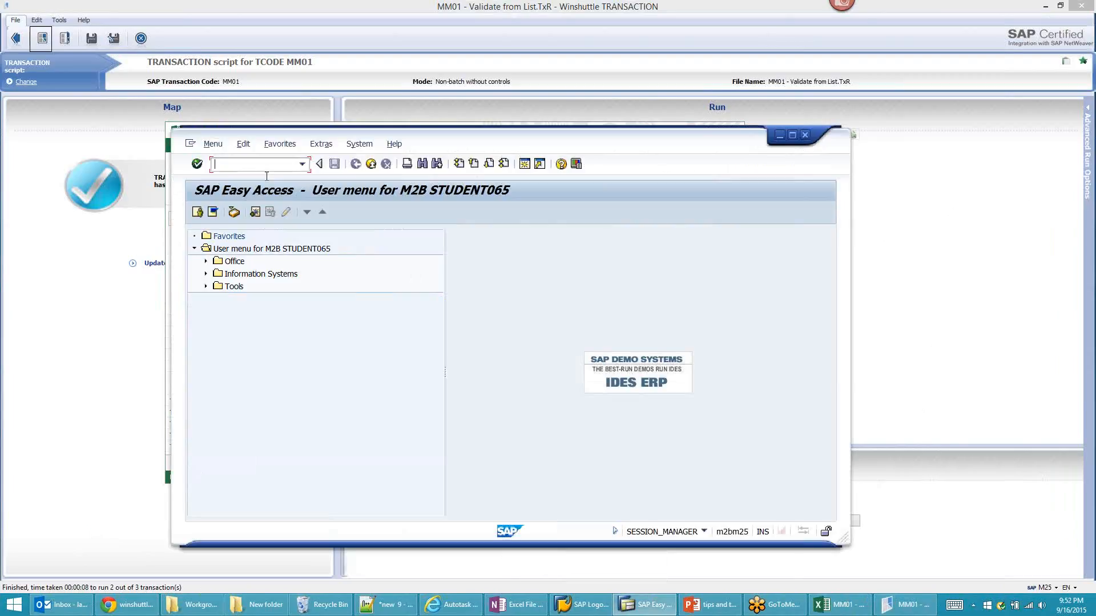
text(mm01)
key(Return)
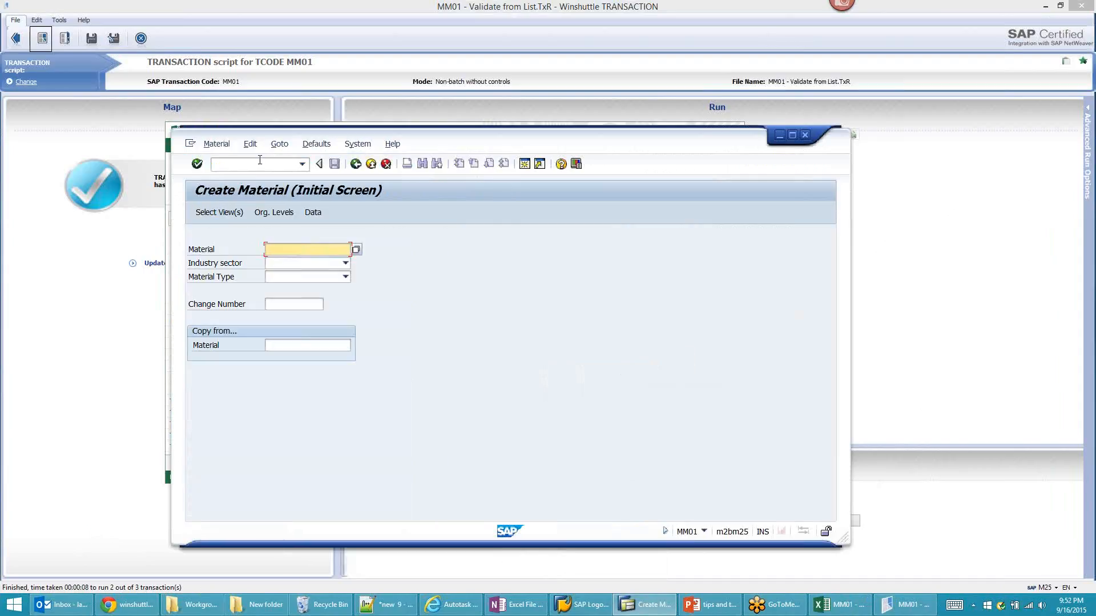
text(SeptWT5)
key(Tab)
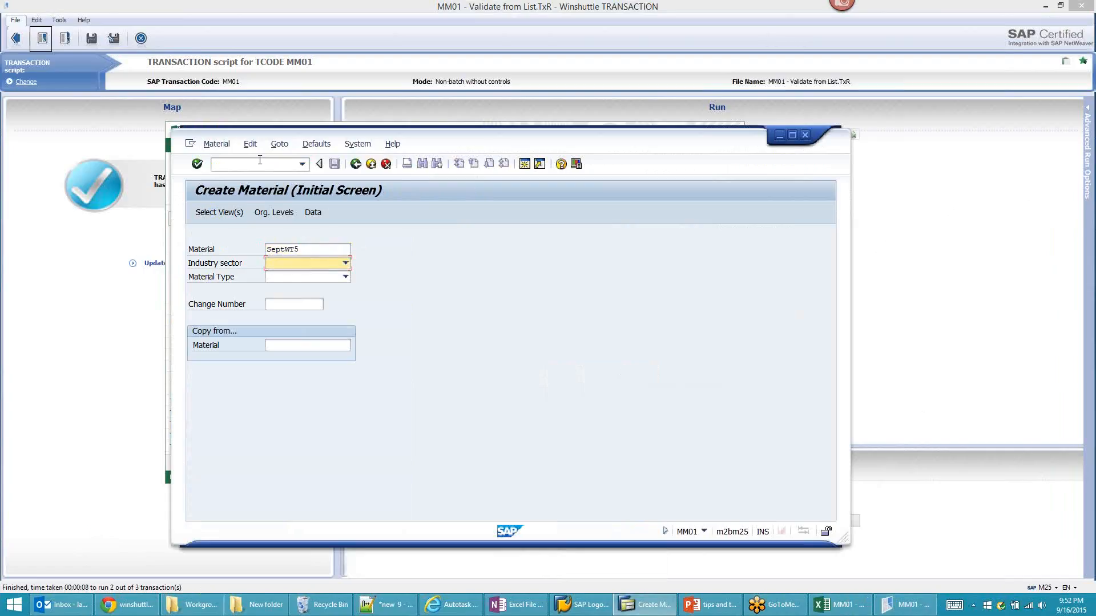
key(m)
key(Tab)
text(HALB)
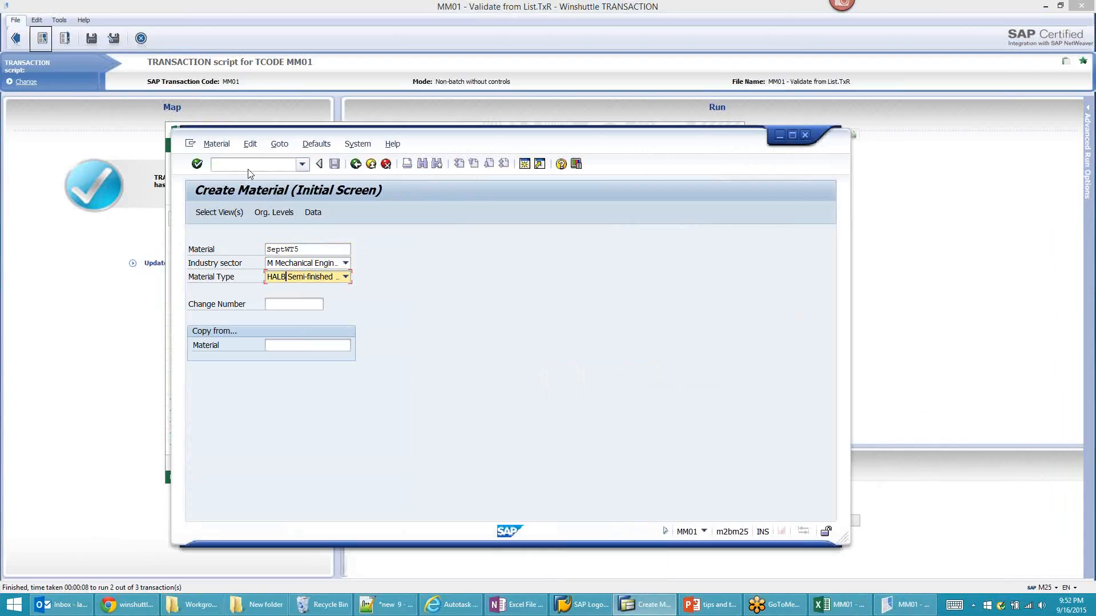
Select the Basic Data 1 view for the new material and open it
click(217, 214)
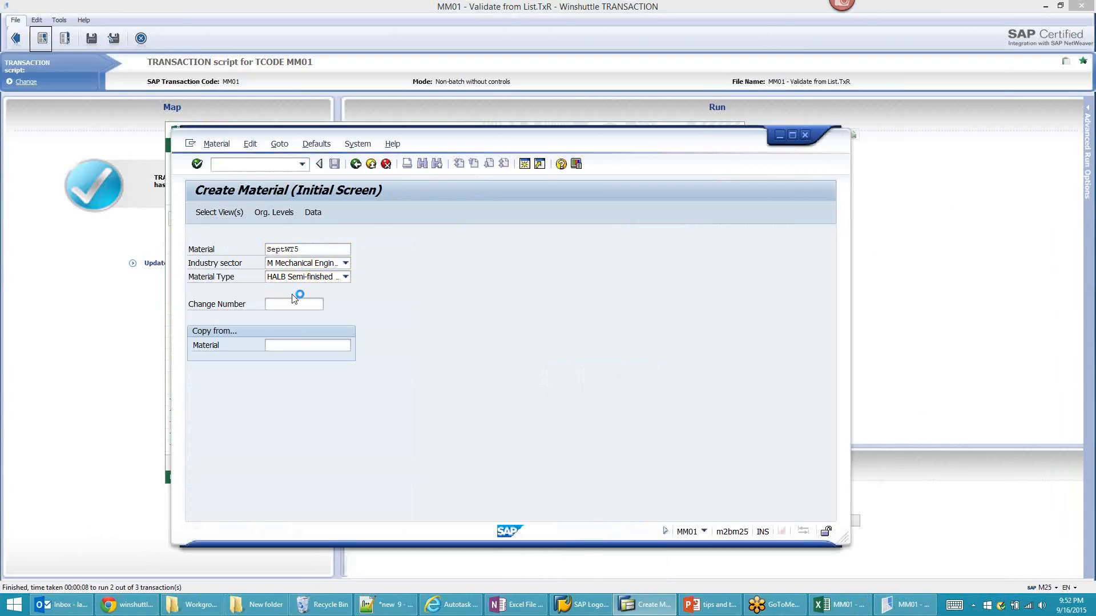
click(373, 297)
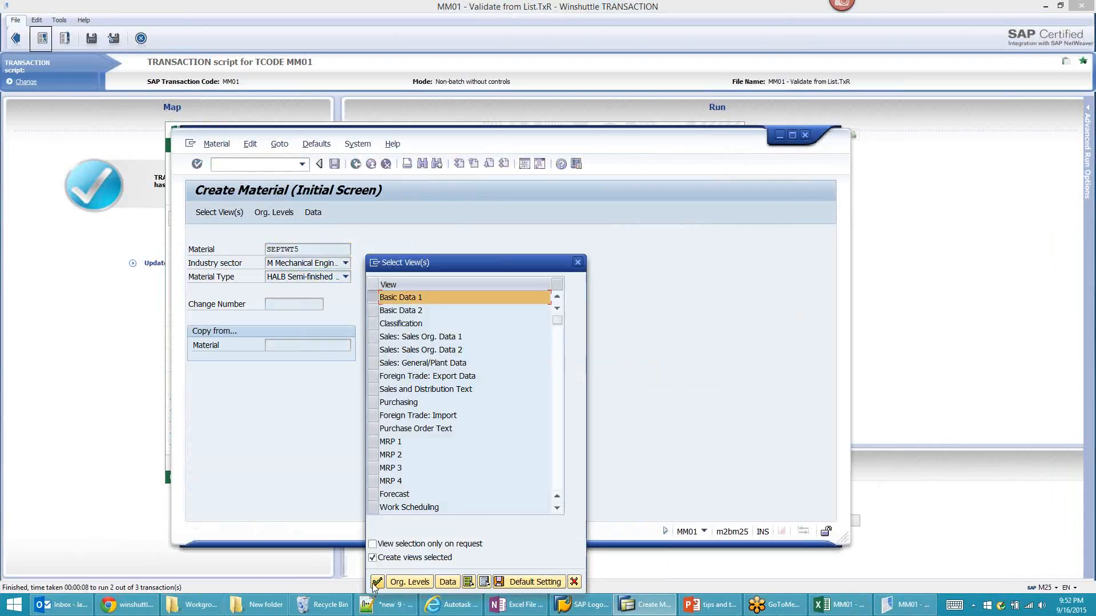
click(377, 582)
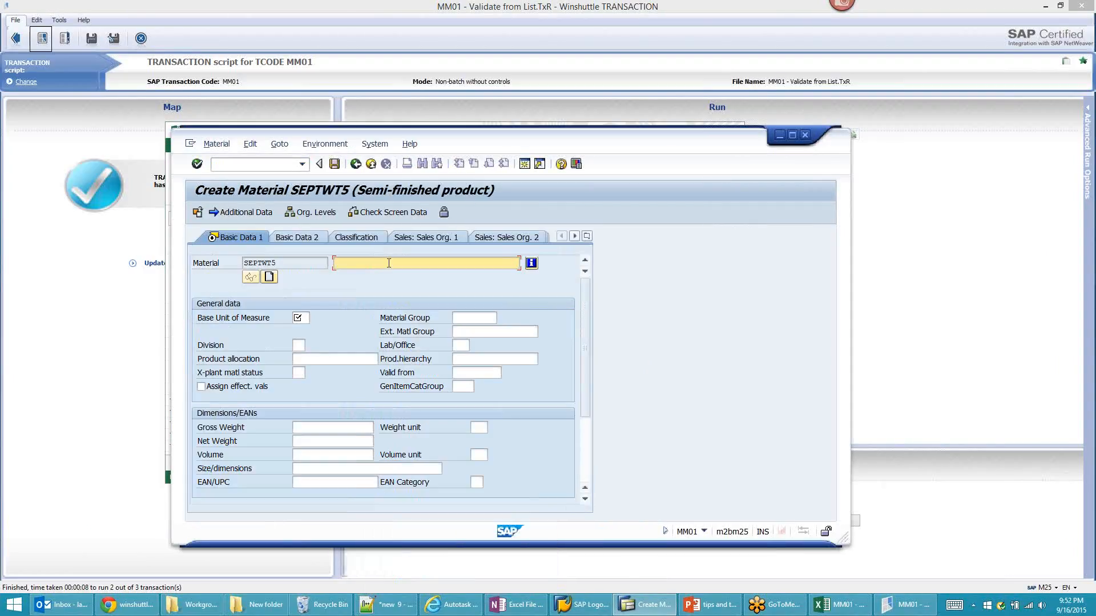
Enter the description Test, validate CAR as the base unit of measure, and exit the material without saving
text(Test)
click(302, 318)
text(CAR)
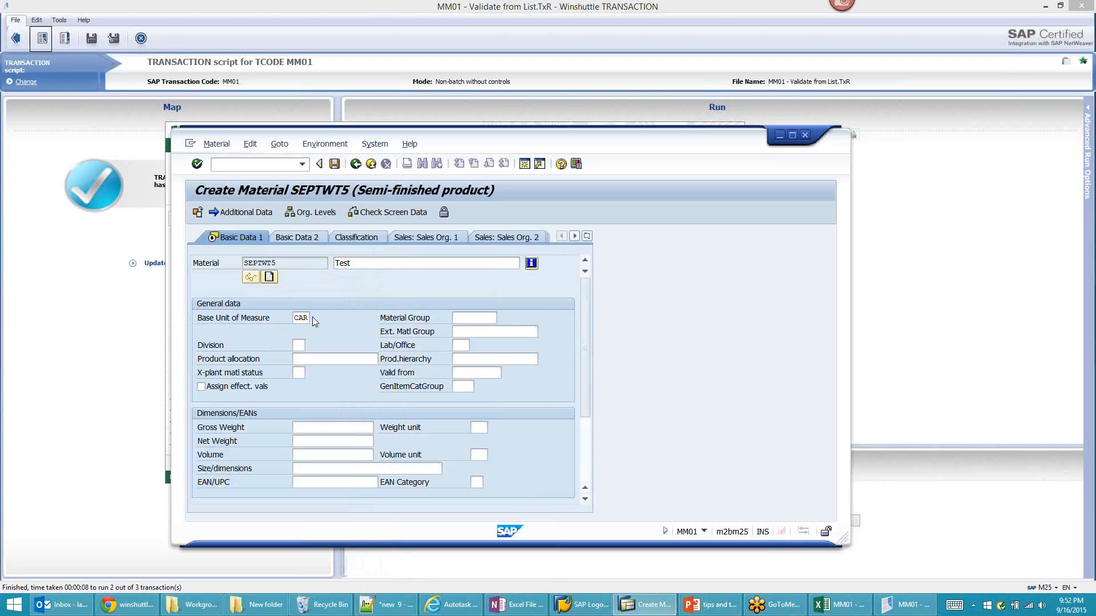
key(Return)
click(476, 395)
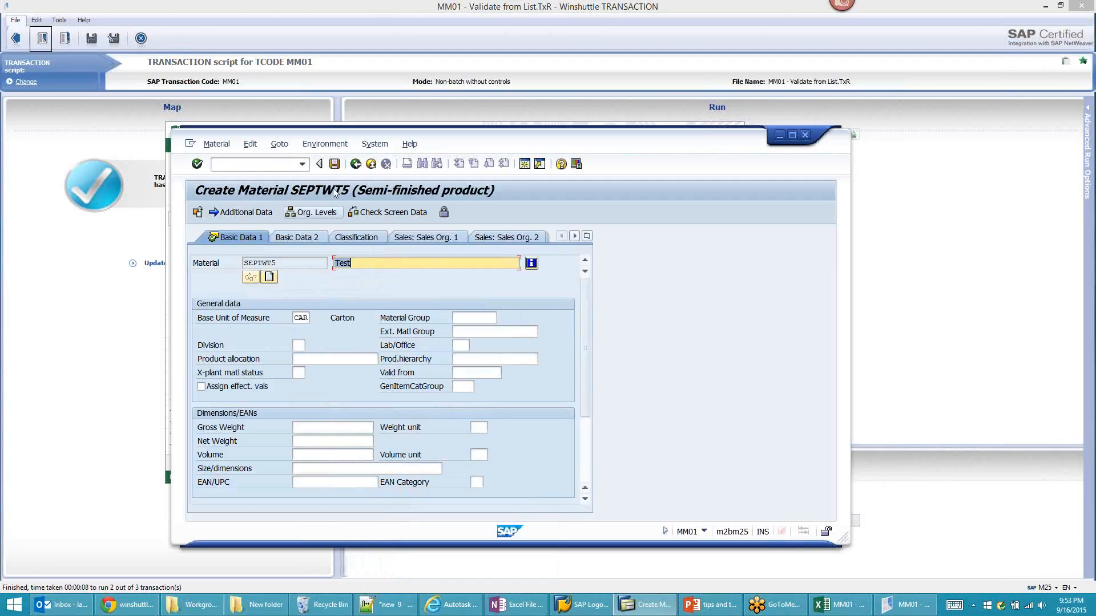
click(373, 164)
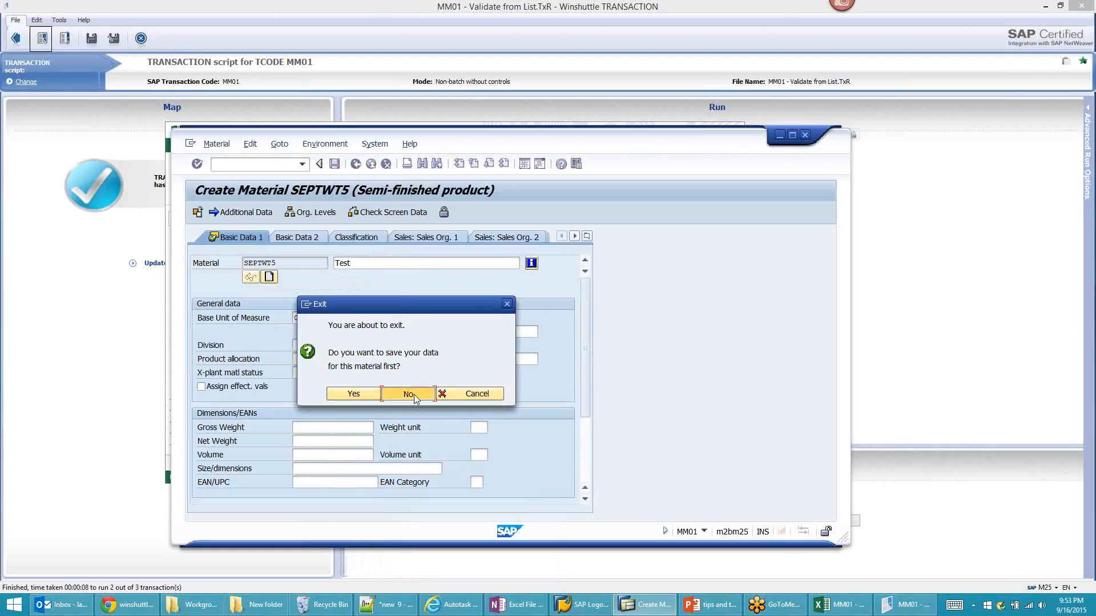
click(414, 395)
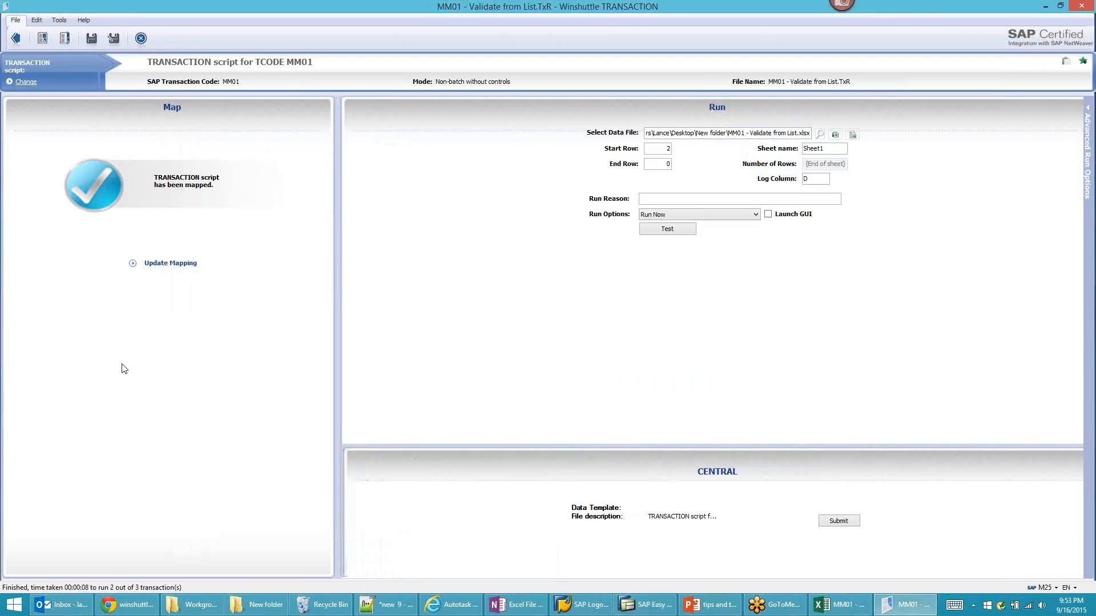
Open the MM01 script's mapping in Winshuttle and show the properties of the Base Unit of Measure field, MARA-MEINS
click(172, 266)
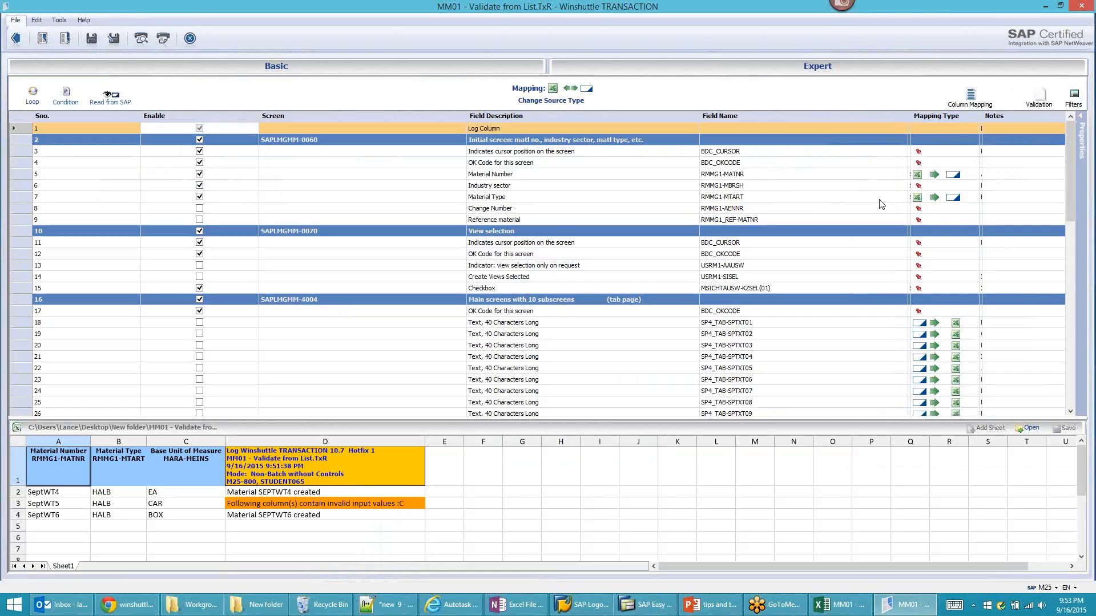
click(279, 336)
scroll(282, 334, down, 3)
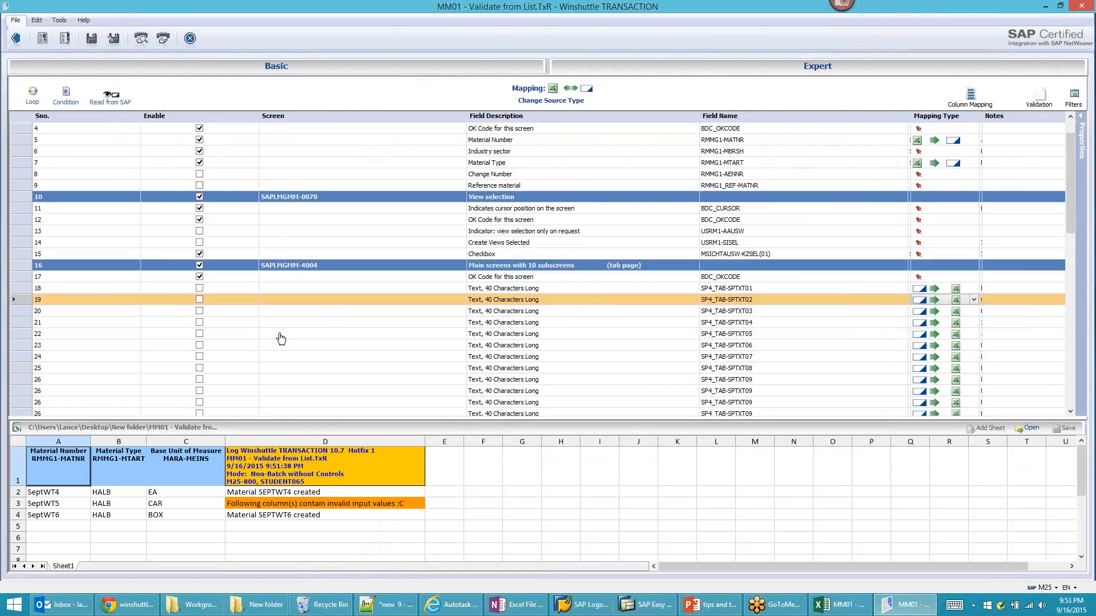
scroll(283, 330, down, 7)
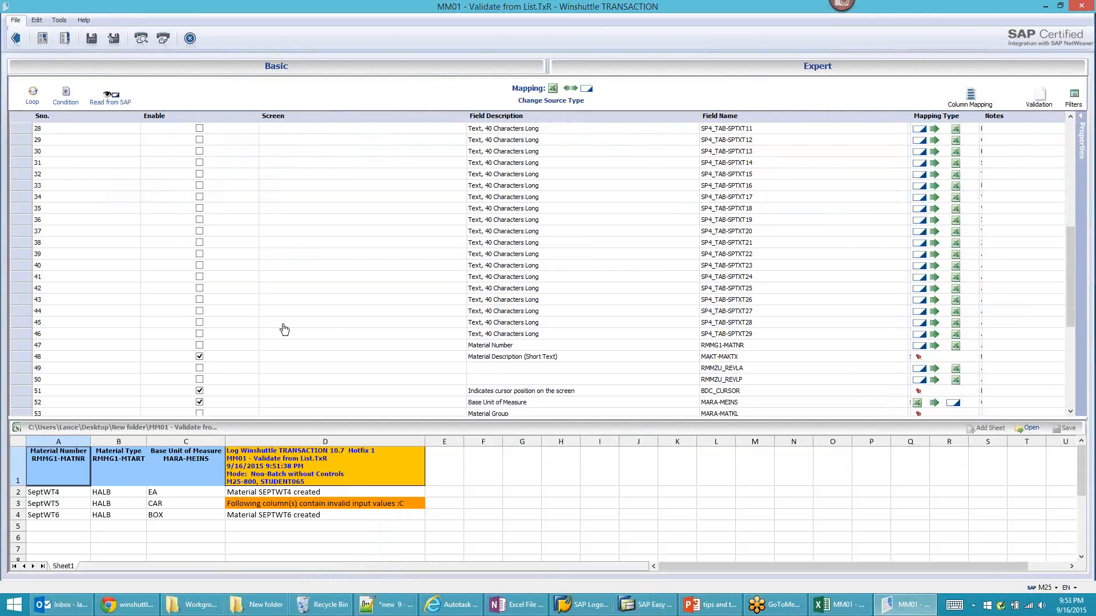
click(275, 370)
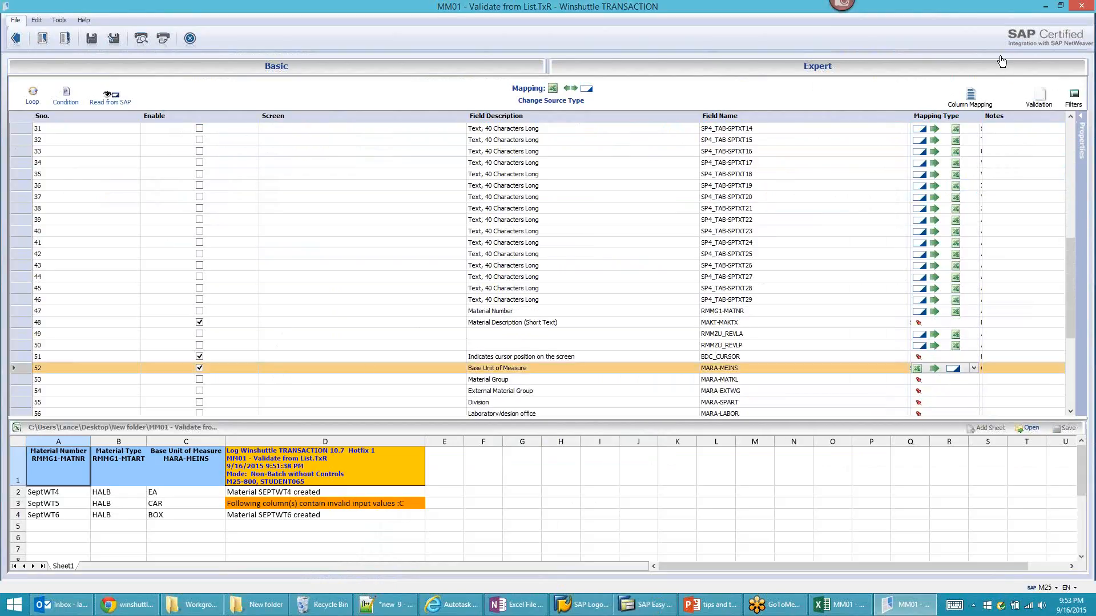
mouse_move(1084, 141)
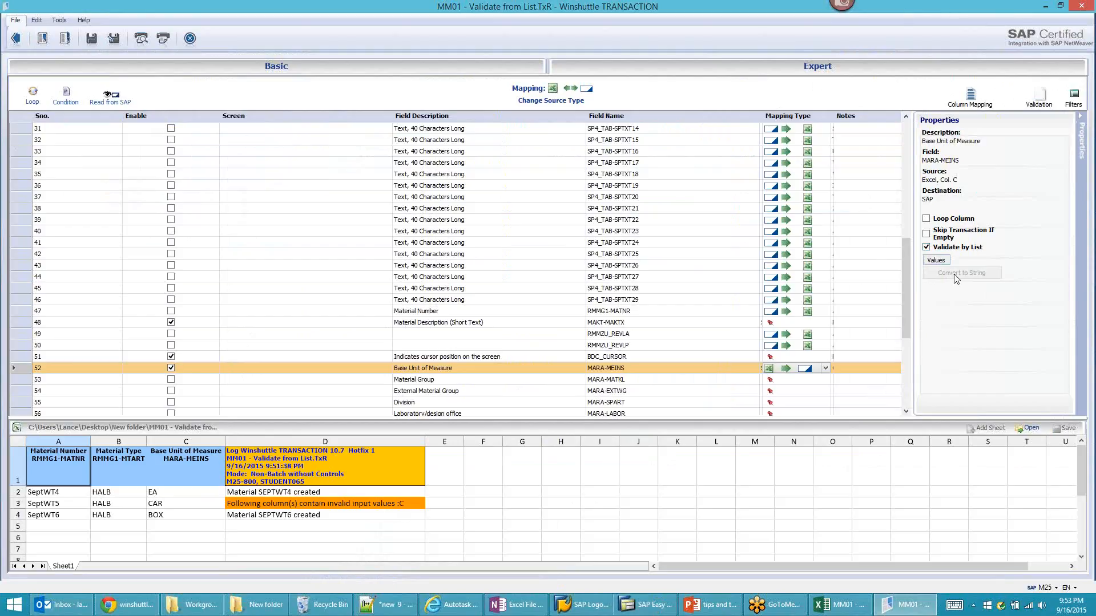
Add the value CAR with the description Carton to the Base Unit of Measure field's Validate by List values
click(937, 260)
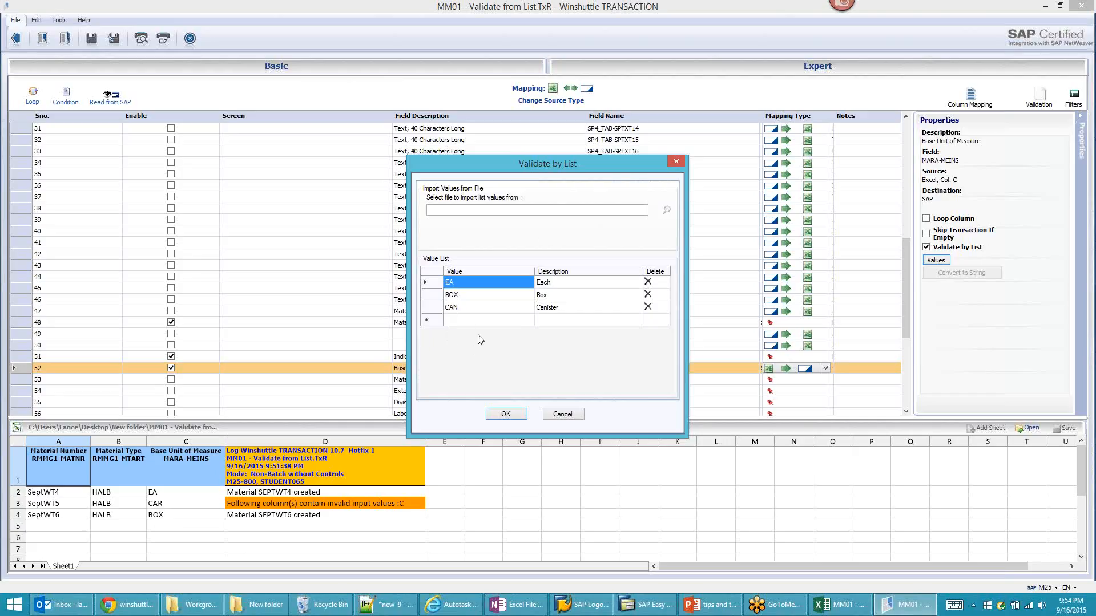
click(463, 321)
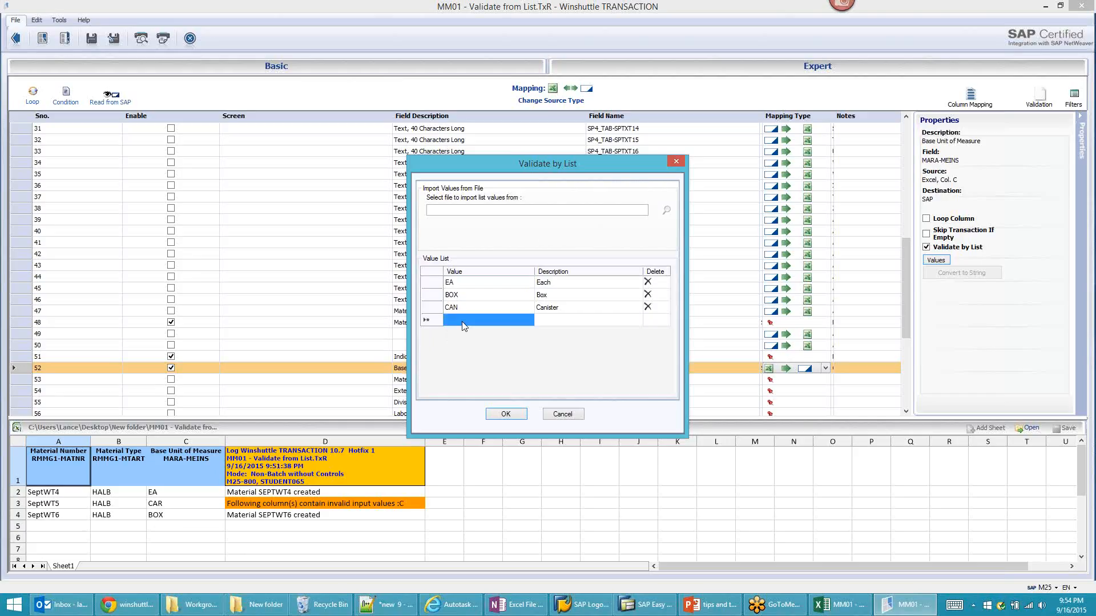
text(CAR)
key(BackSpace)
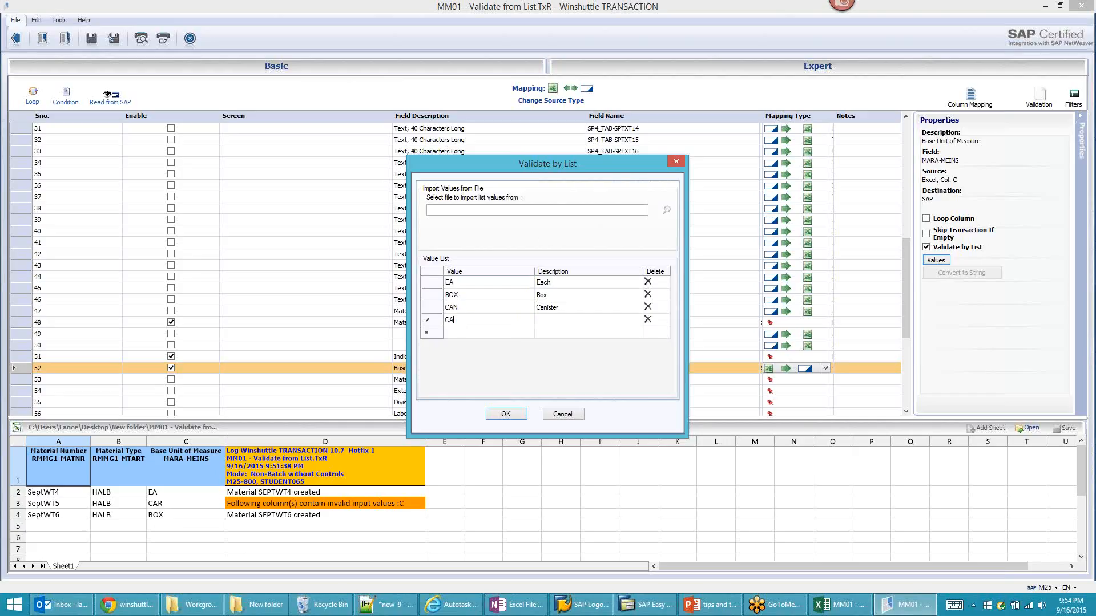
text(R)
key(Tab)
text(Carton)
click(576, 308)
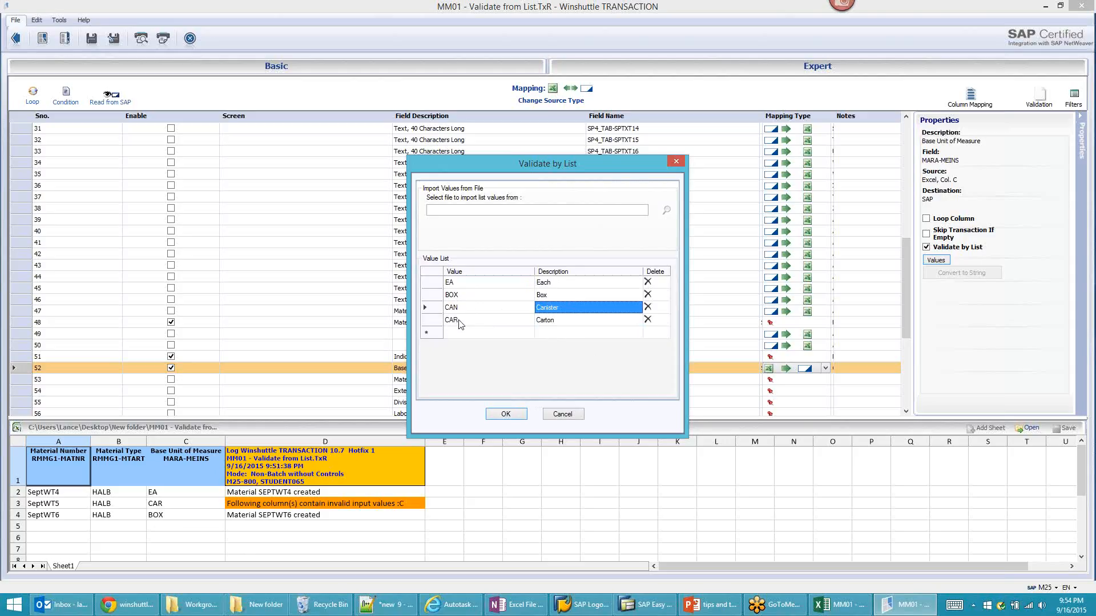
click(514, 417)
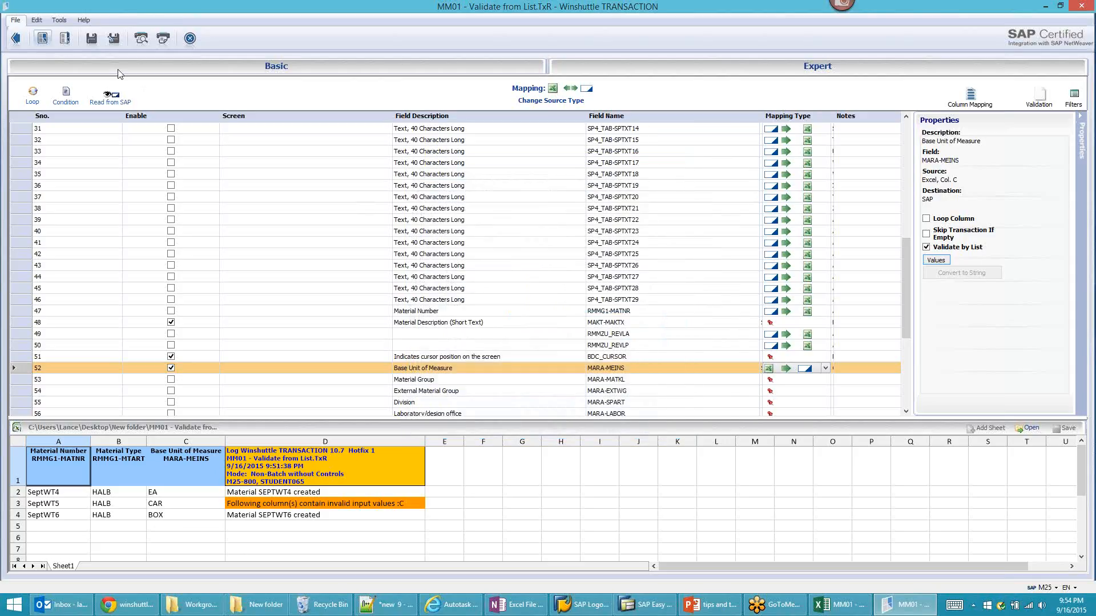
Leave the mapping with the script changes saved, and set the run option to Run on Errors
click(15, 38)
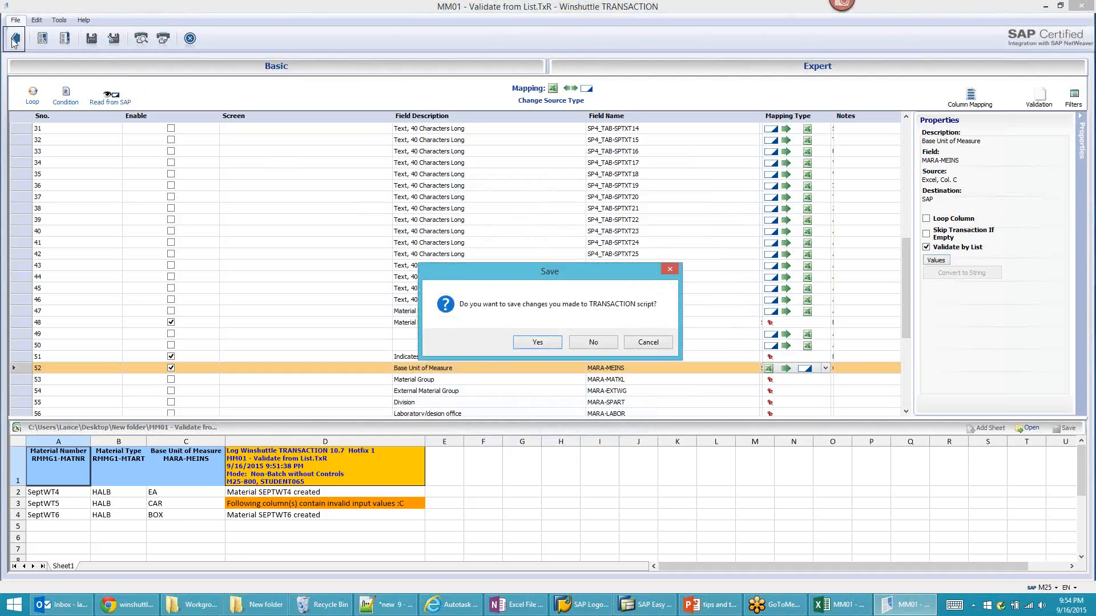
click(537, 343)
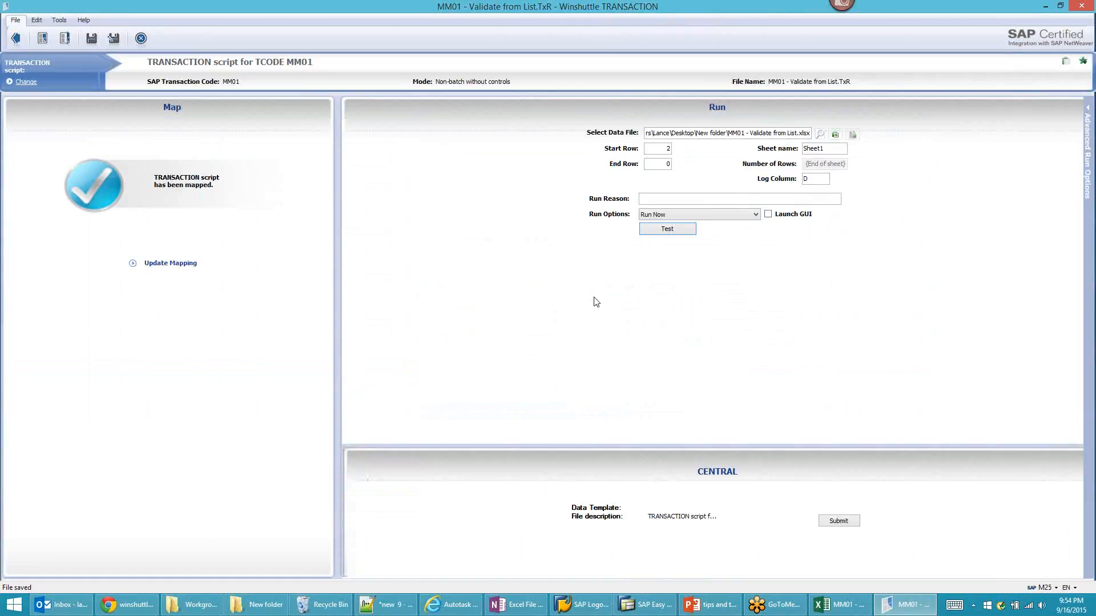
click(675, 215)
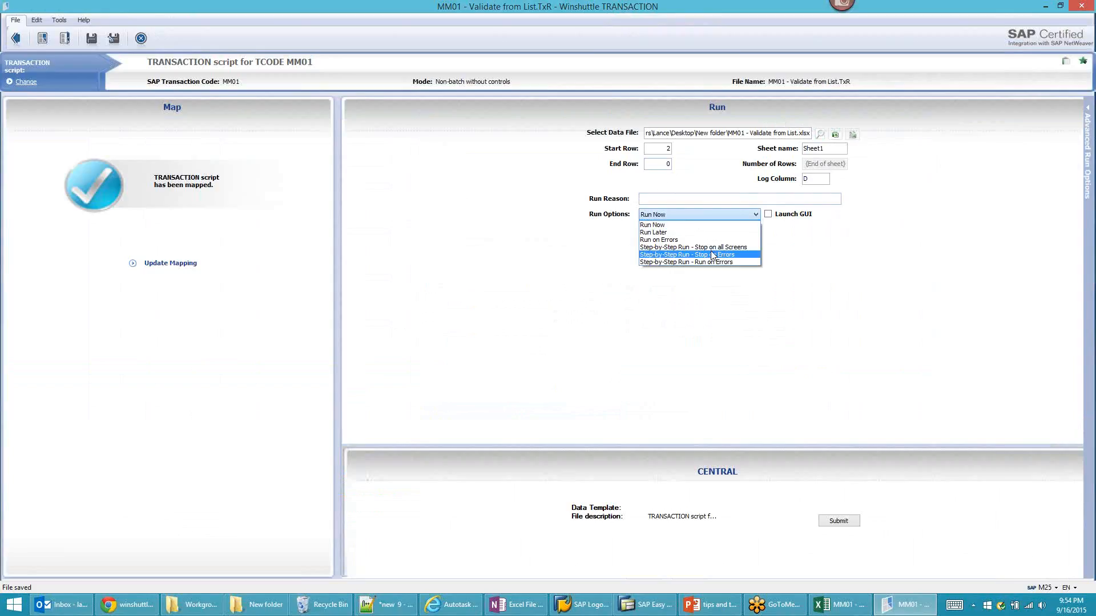
click(676, 239)
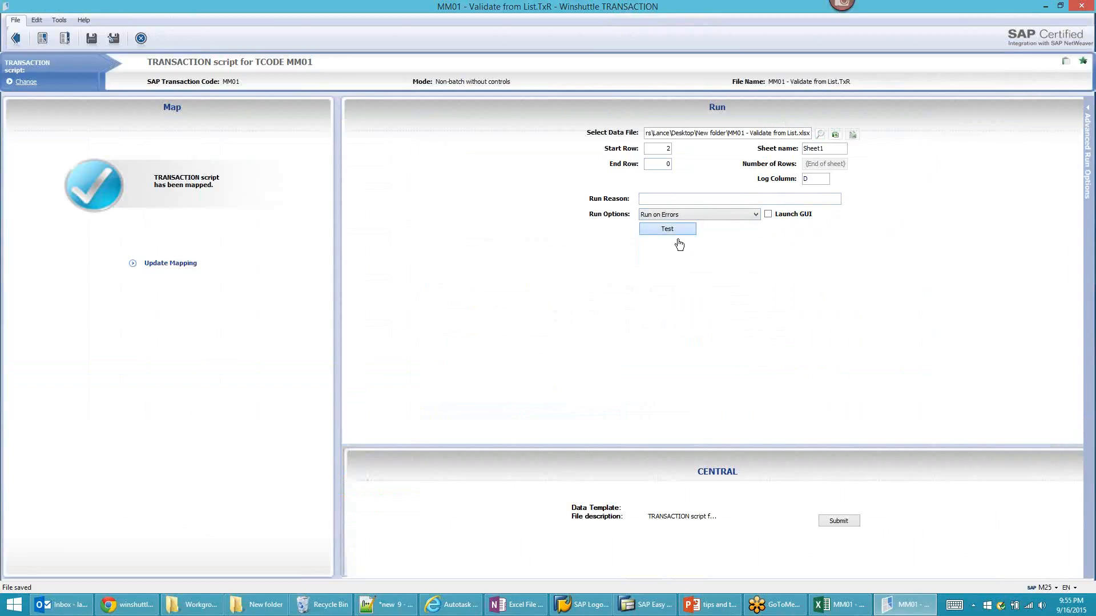
Run the script on the error rows and check its log in the MM01 - Validate from List.xlsx workbook
click(678, 240)
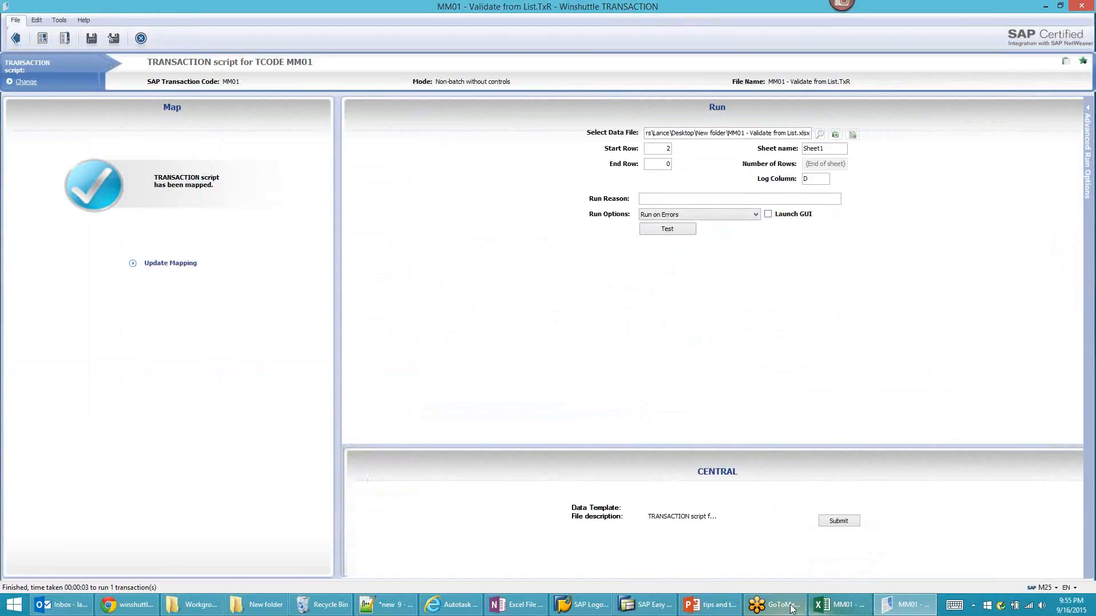
click(819, 607)
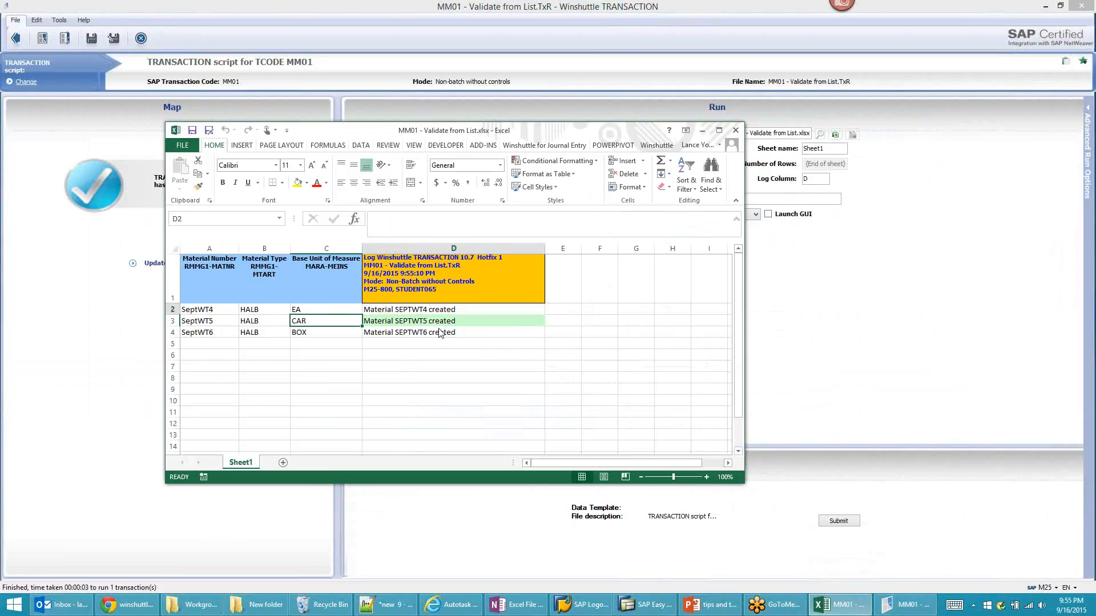
click(978, 297)
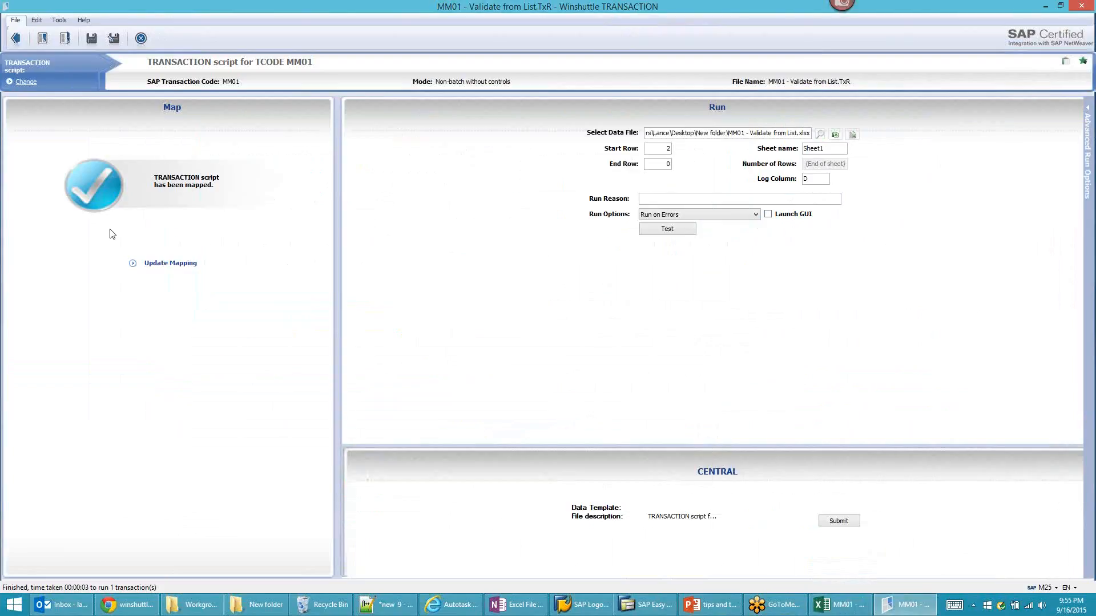
Reopen the script's mapping in Winshuttle and show the properties of the Base Unit of Measure field, MARA-MEINS
click(160, 263)
click(393, 335)
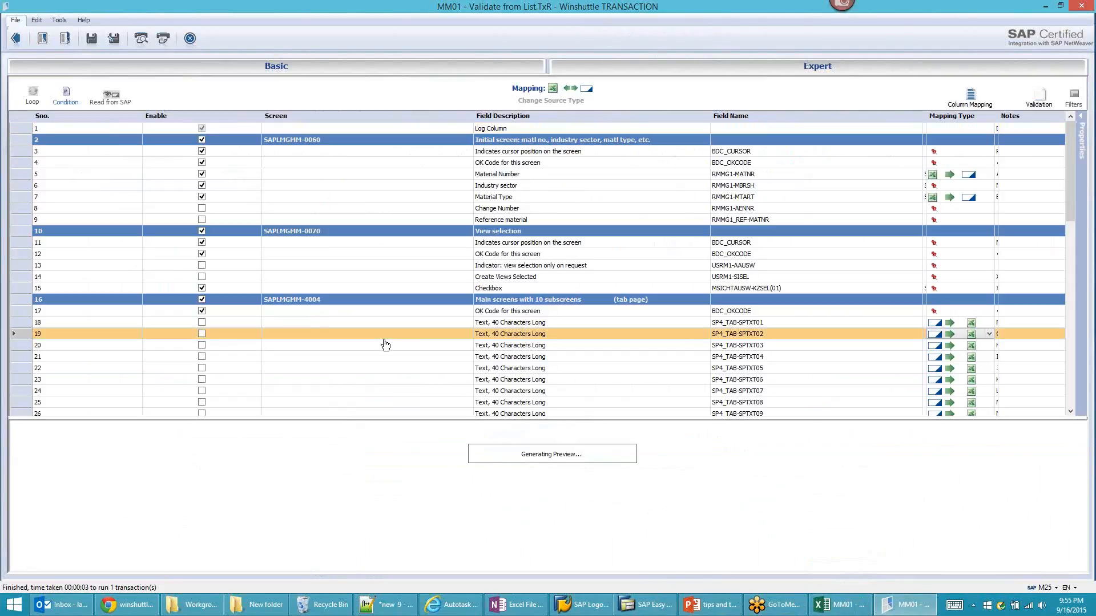
scroll(384, 345, down, 6)
click(341, 299)
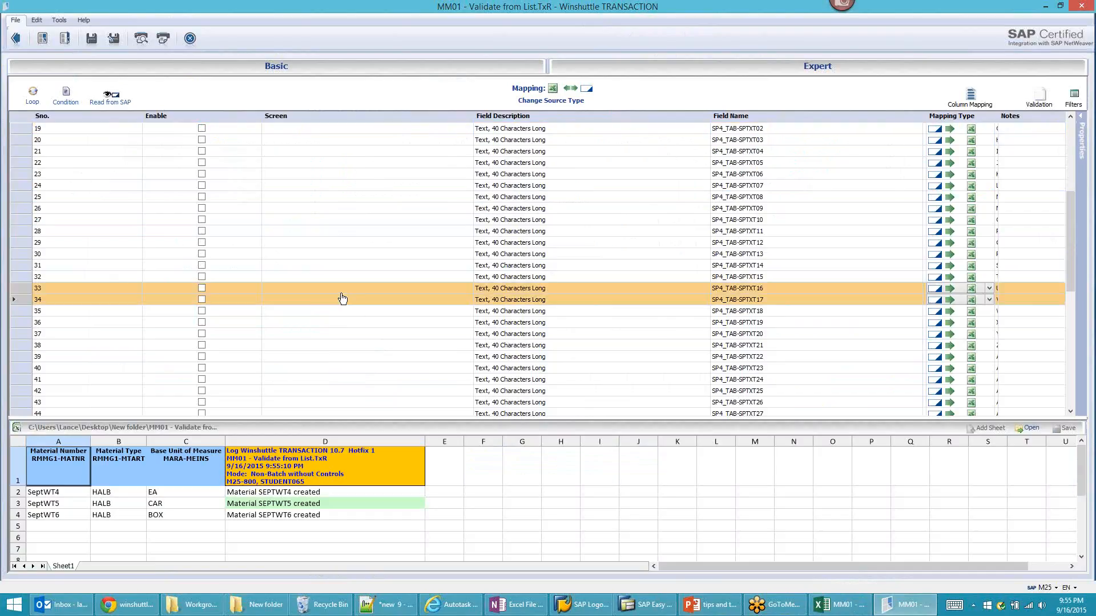
scroll(340, 299, down, 7)
click(272, 278)
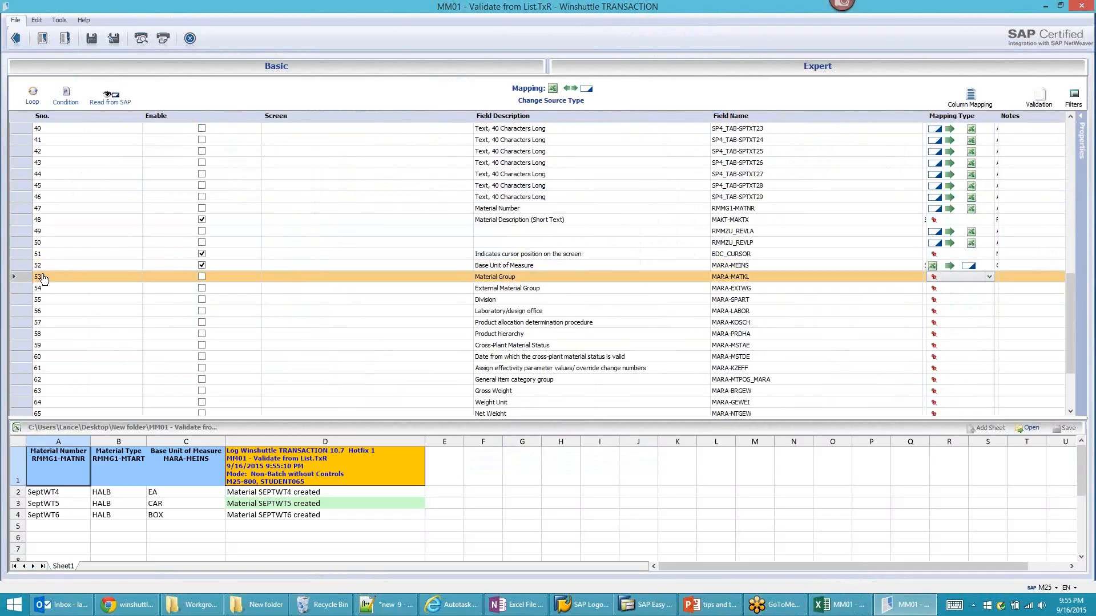
click(17, 264)
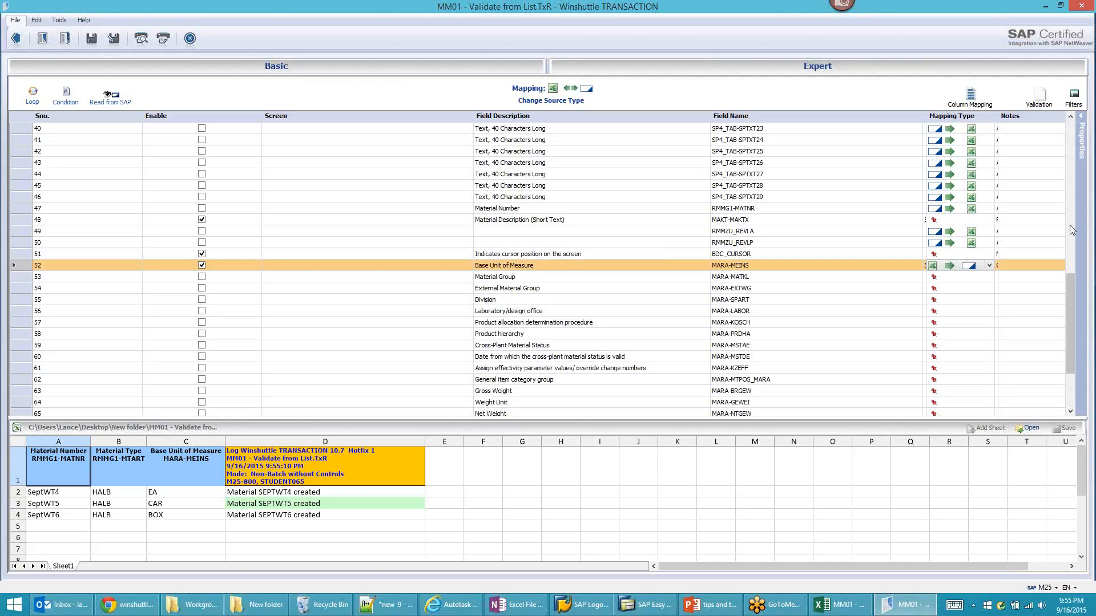
mouse_move(1081, 223)
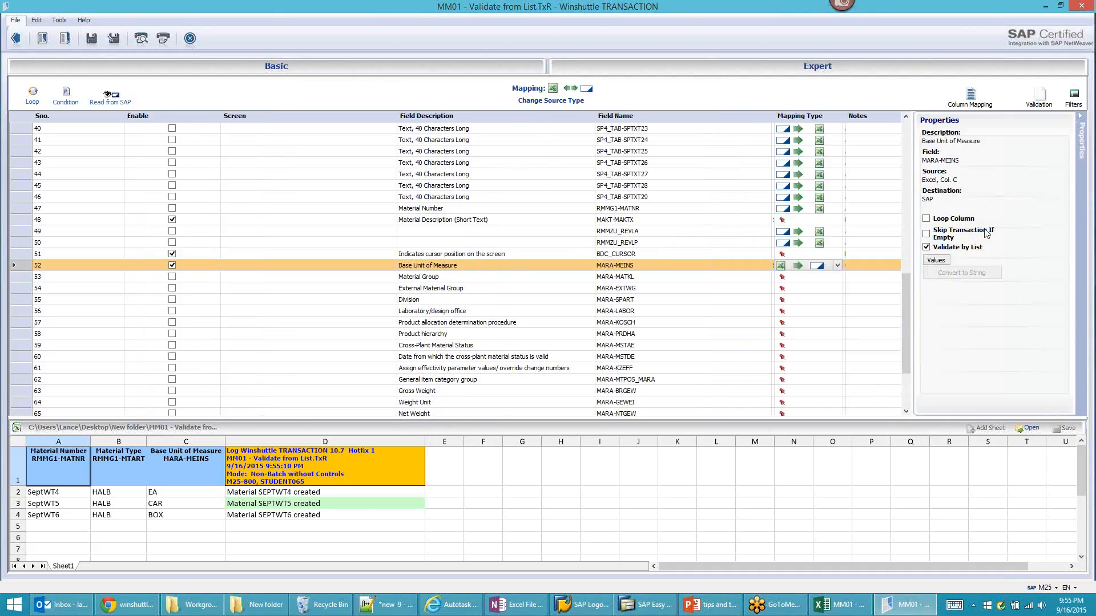
Delete the value CAR, Carton, from the Base Unit of Measure field's Validate by List values
click(938, 261)
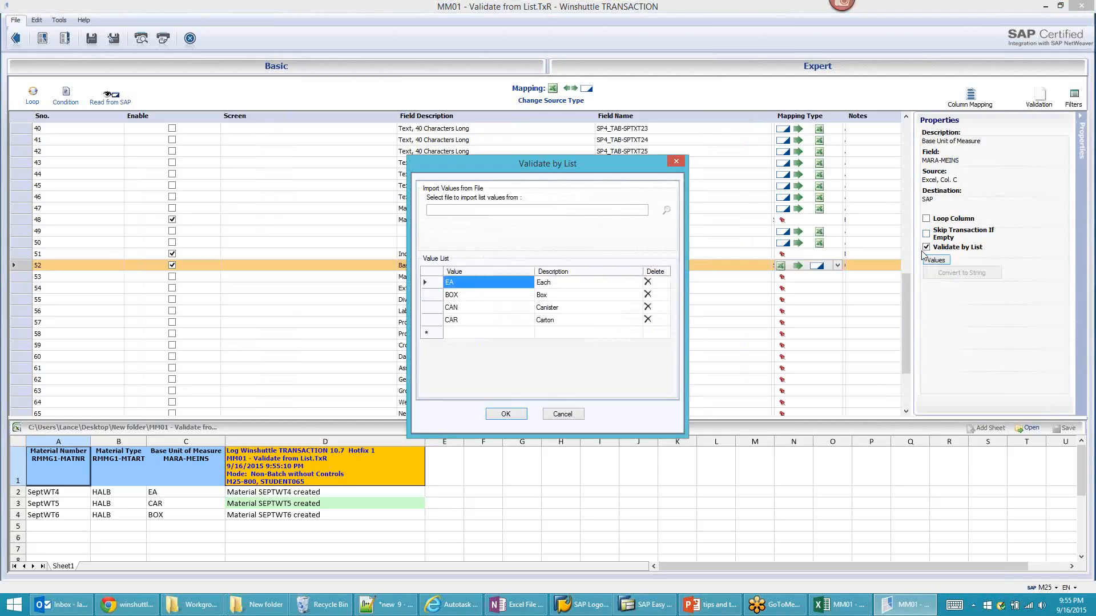
click(647, 320)
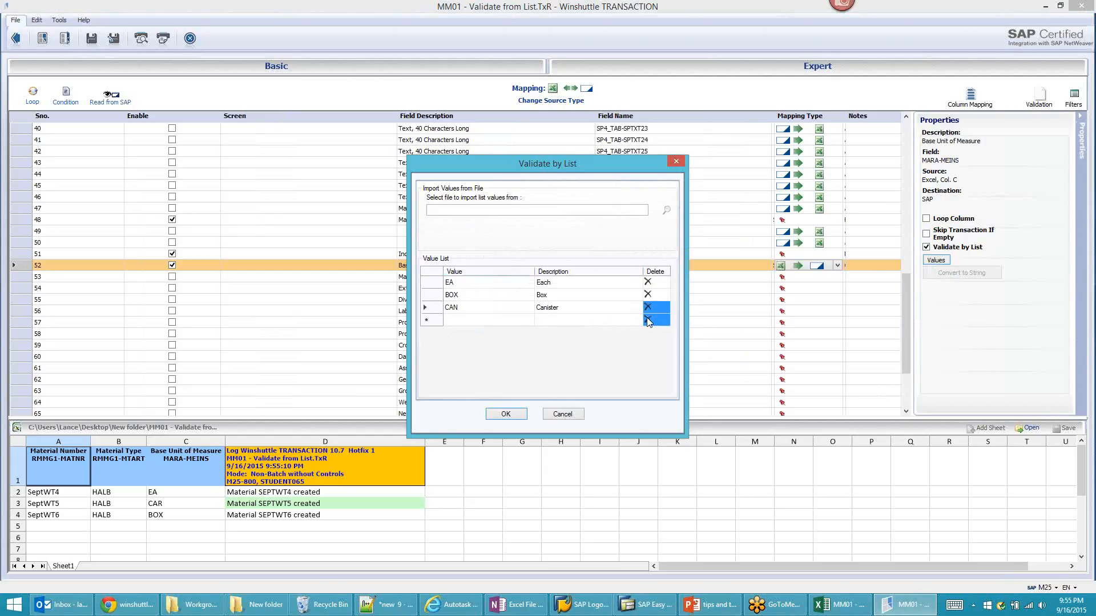
click(496, 417)
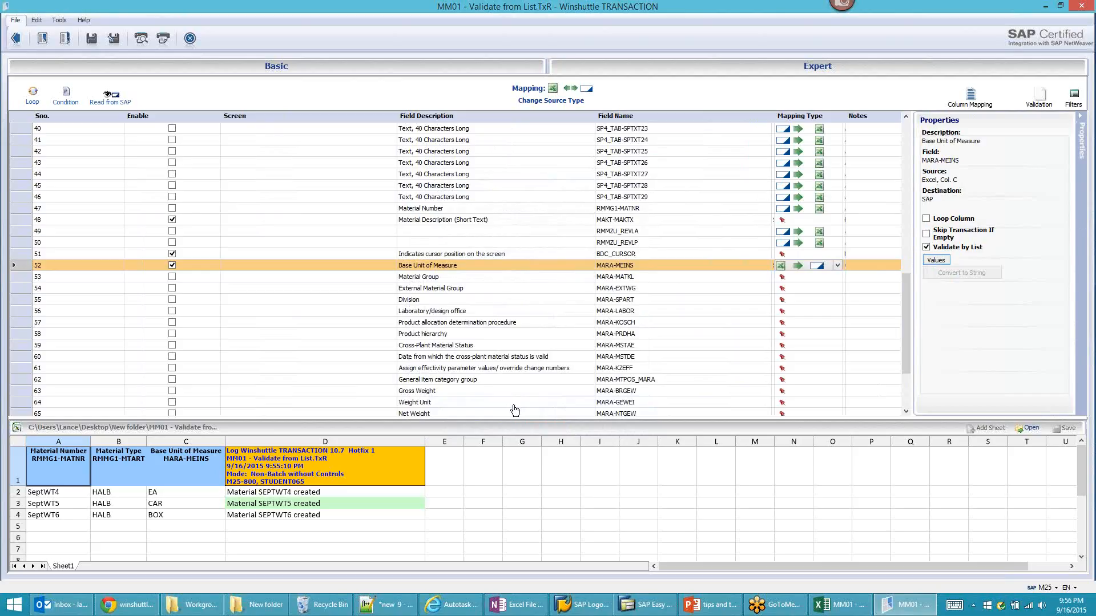
Remove the values EA, BOX and CAN from the Base Unit of Measure field's validation list
click(934, 260)
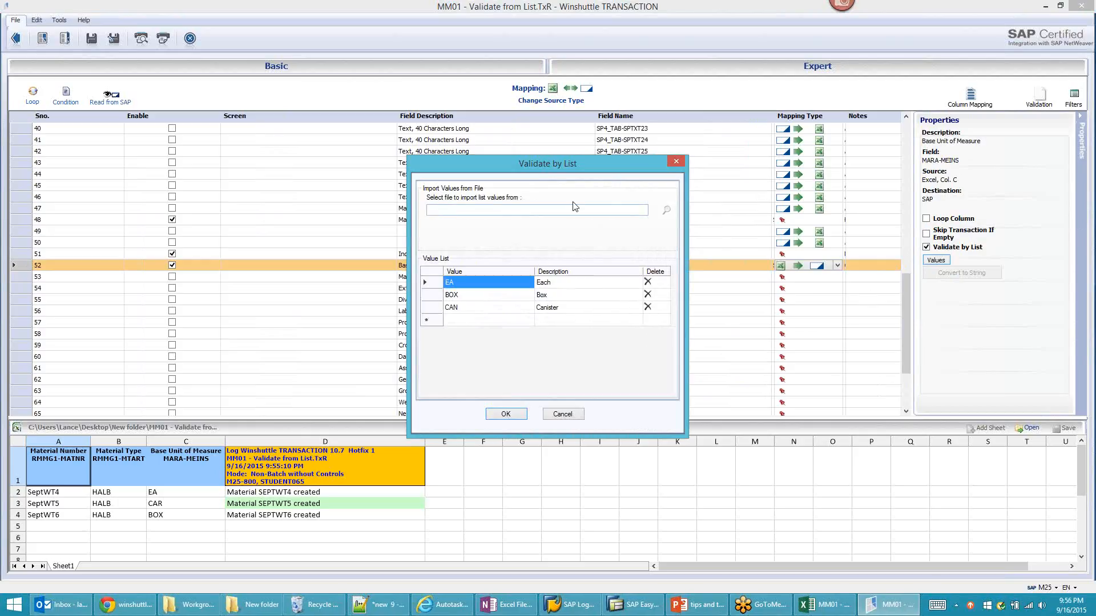
click(648, 282)
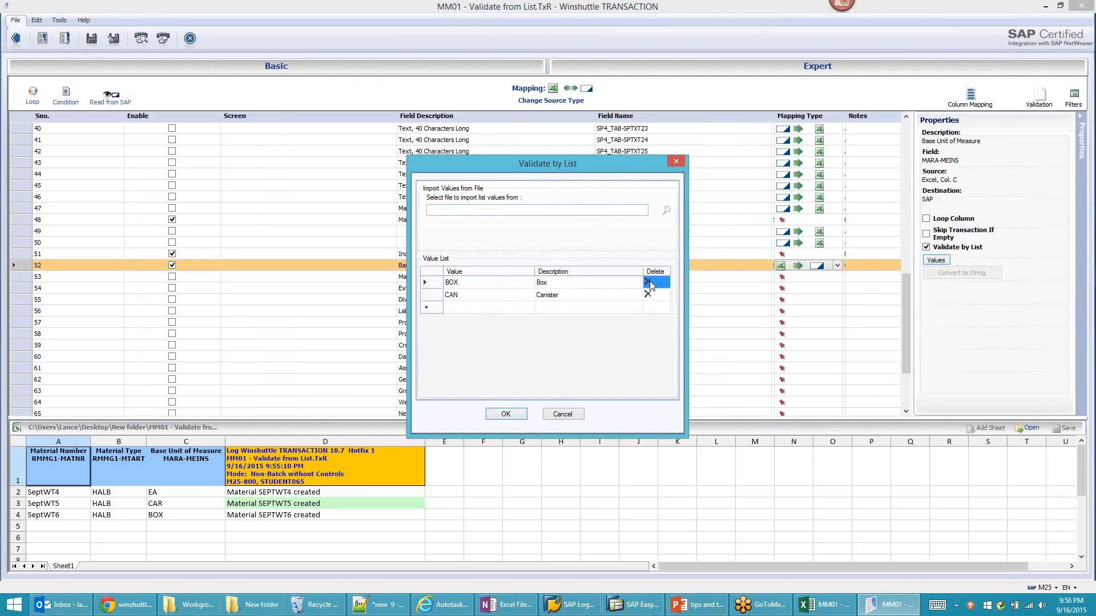
click(647, 282)
click(648, 283)
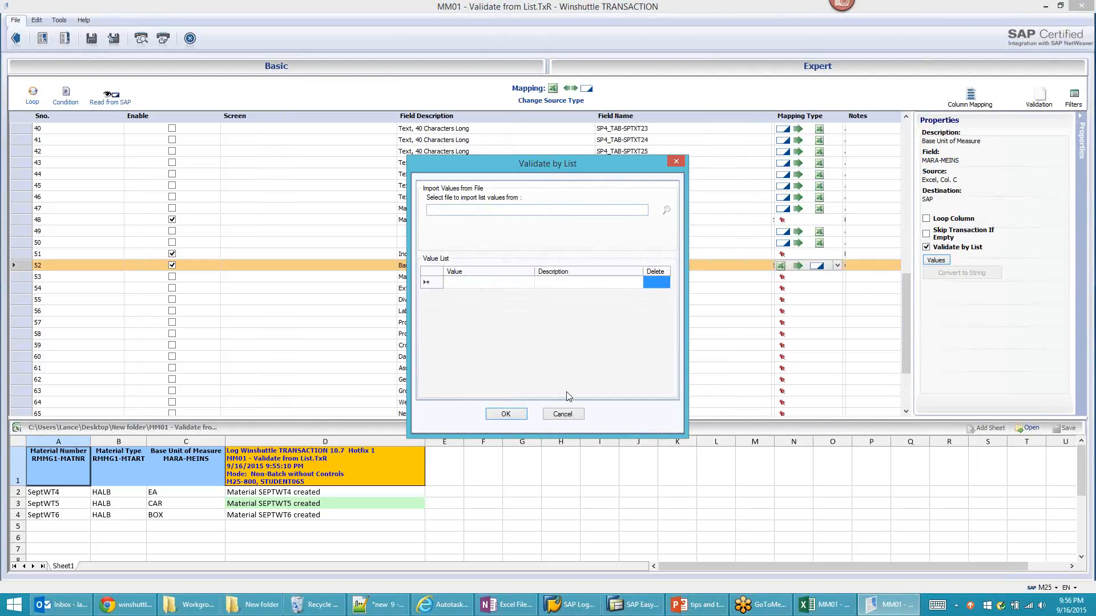
click(506, 414)
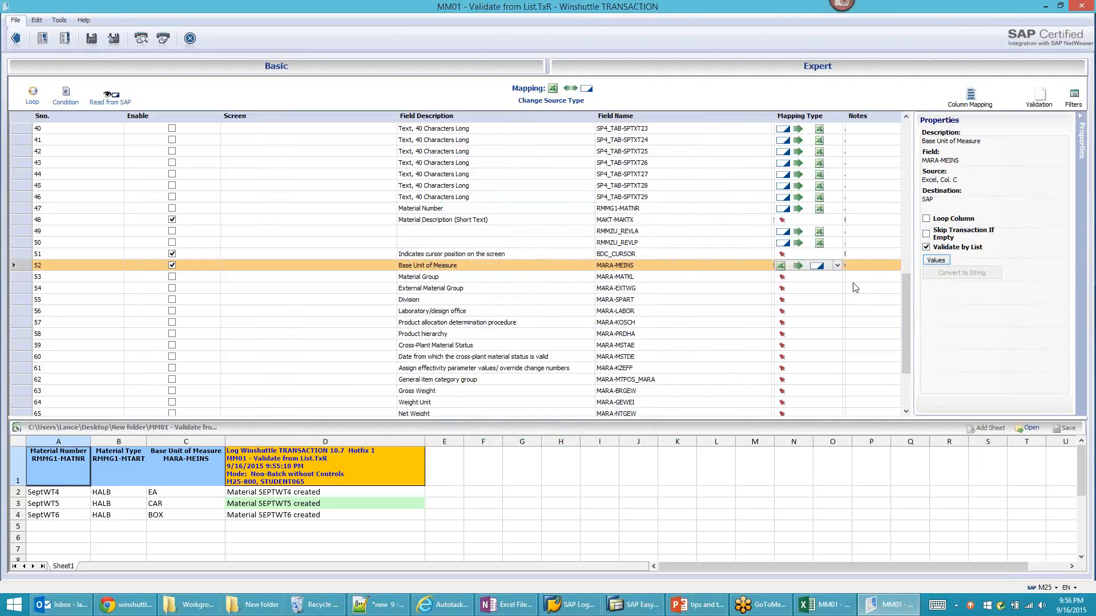
With the Validate by List dialog open, examine the value and description columns in the workbook List - Validate from List.xlsx, and return to Winshuttle
click(932, 262)
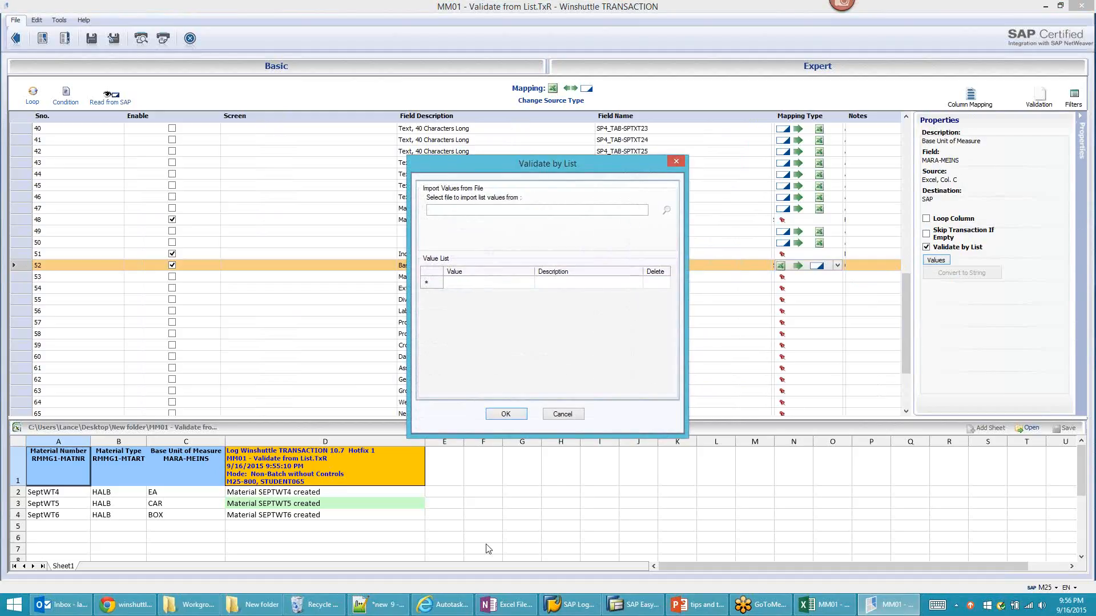
mouse_move(263, 611)
click(251, 552)
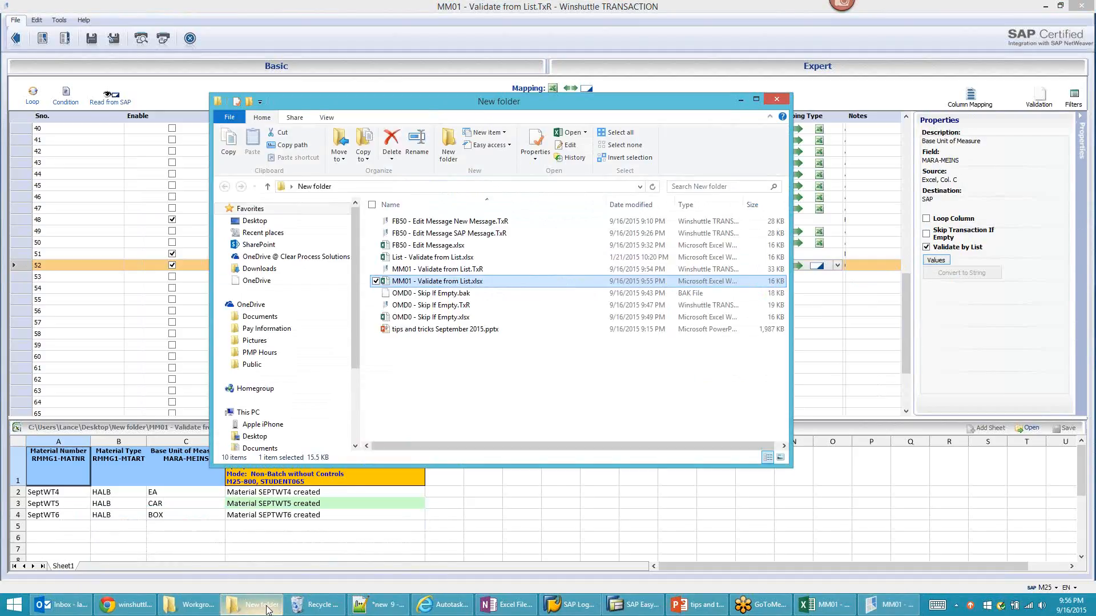
click(420, 259)
double_click(420, 259)
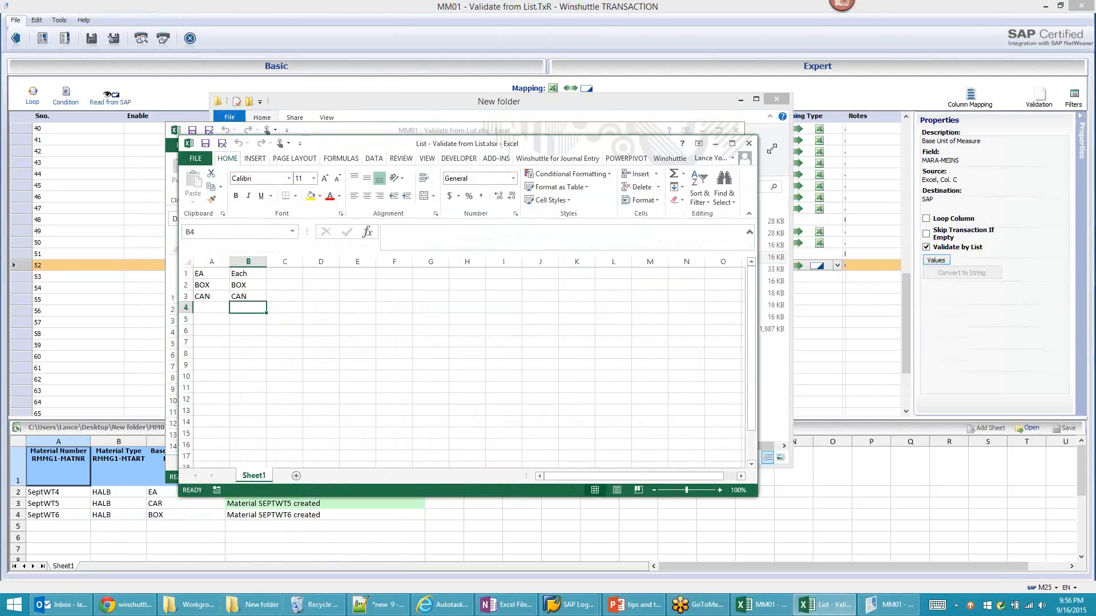
click(748, 143)
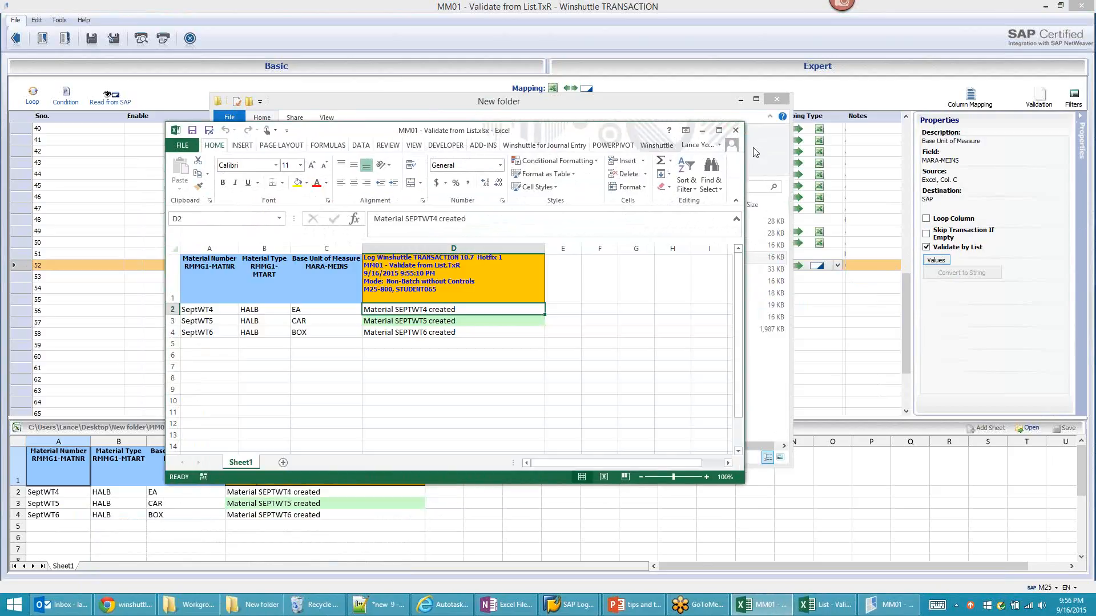
click(940, 260)
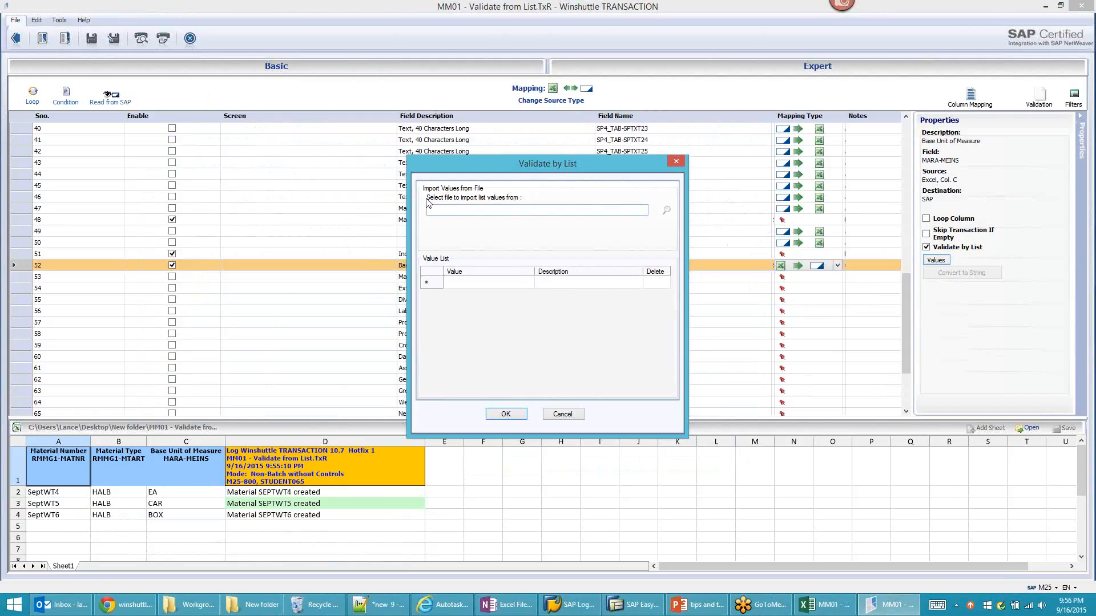
Choose List - Validate from List.xlsx as the import file for the validation list and set the Excel range to A1:A3
click(666, 211)
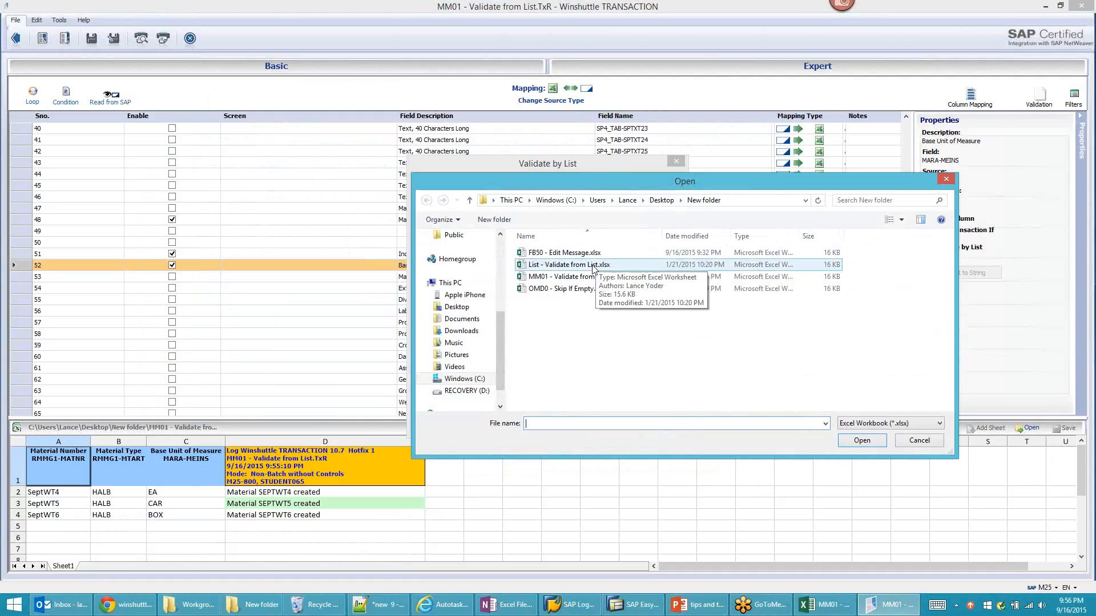
click(594, 267)
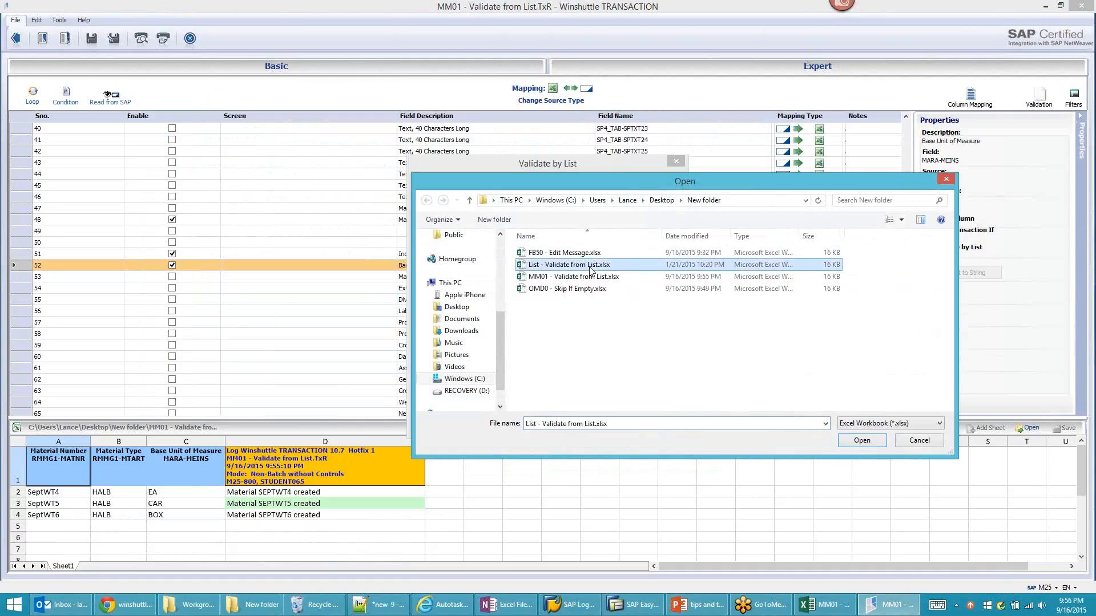
click(860, 440)
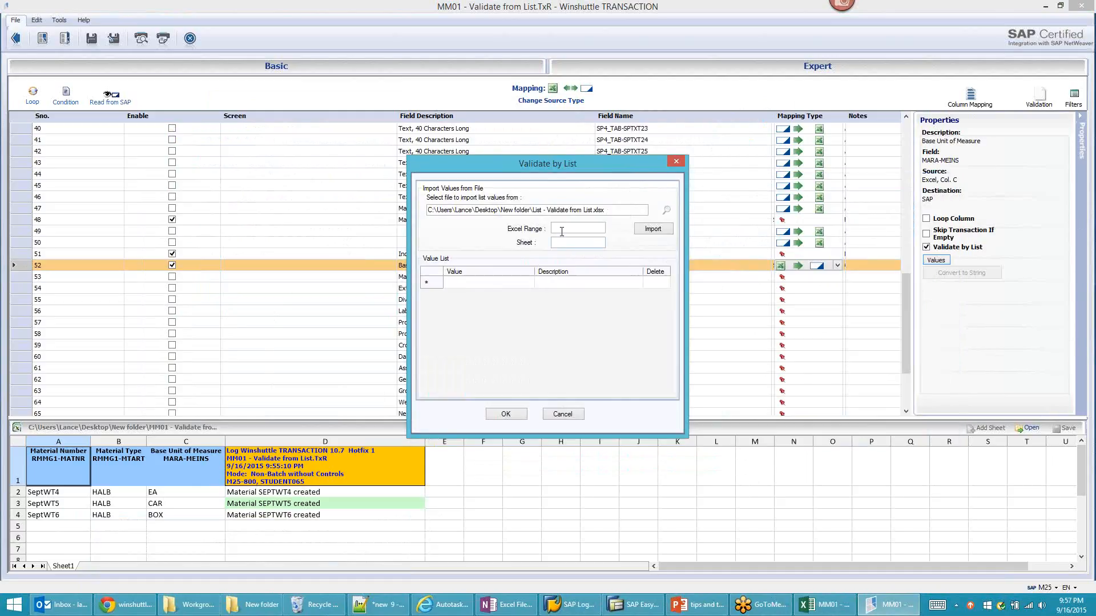
click(566, 229)
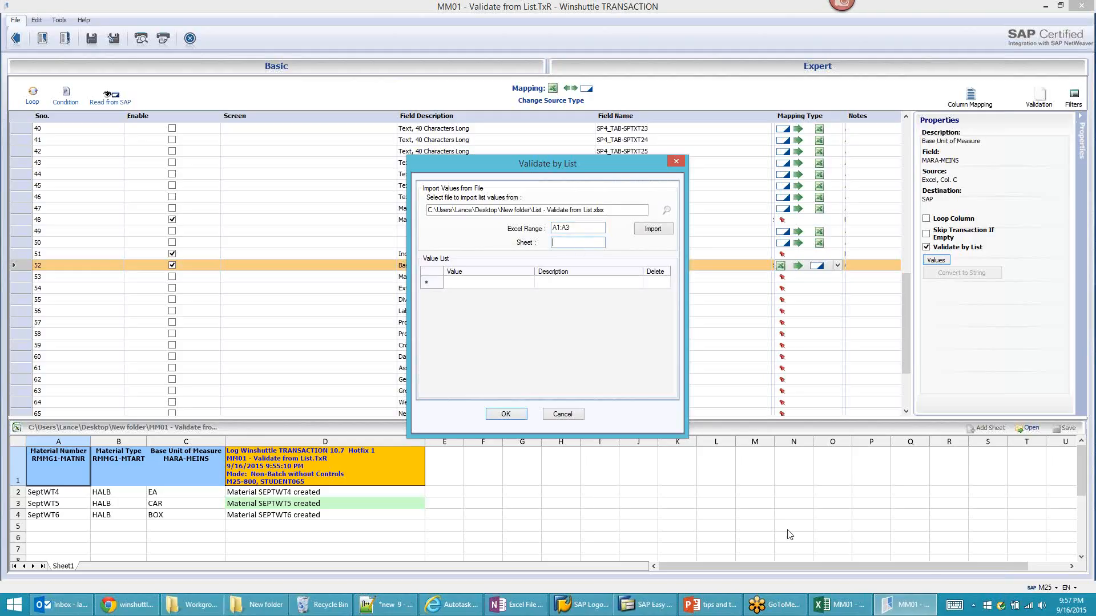
Check the sheet name in the List - Validate from List.xlsx workbook, set the import sheet to Sheet1, and import the values
click(266, 606)
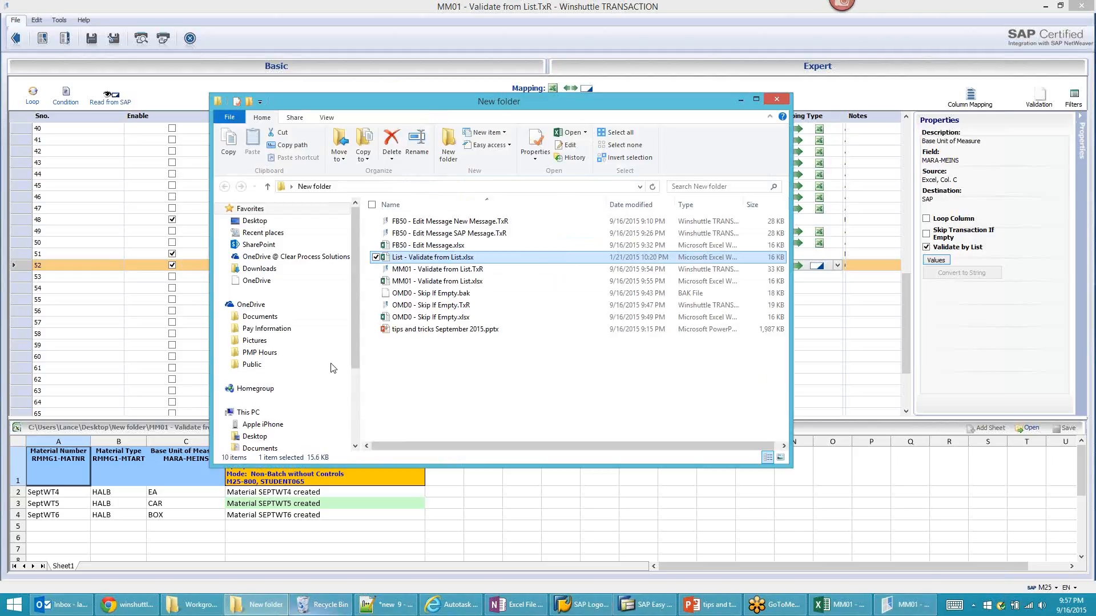
double_click(418, 263)
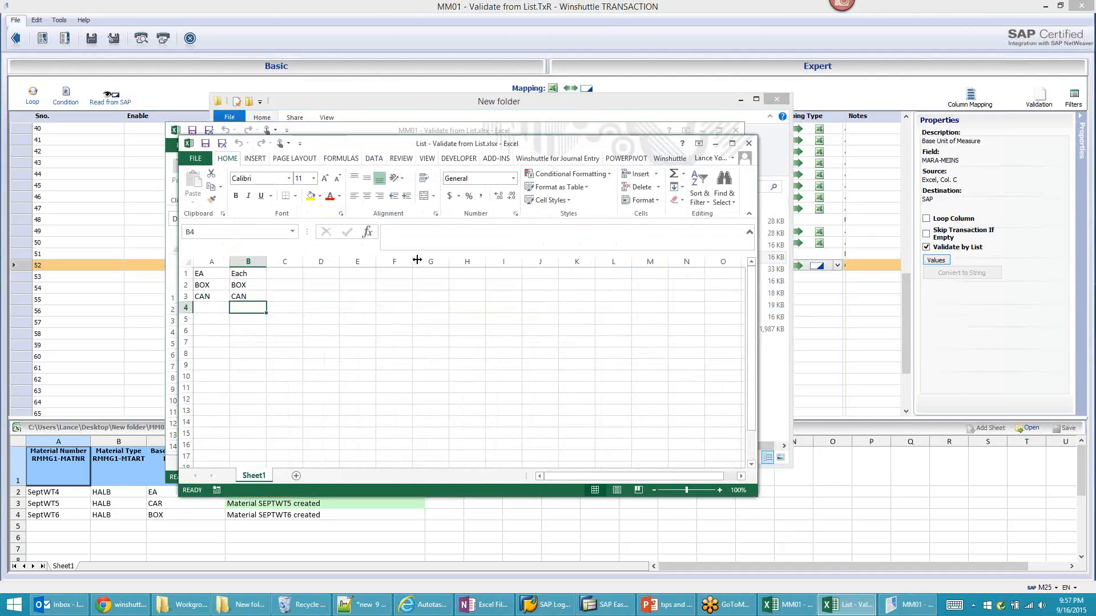
click(750, 144)
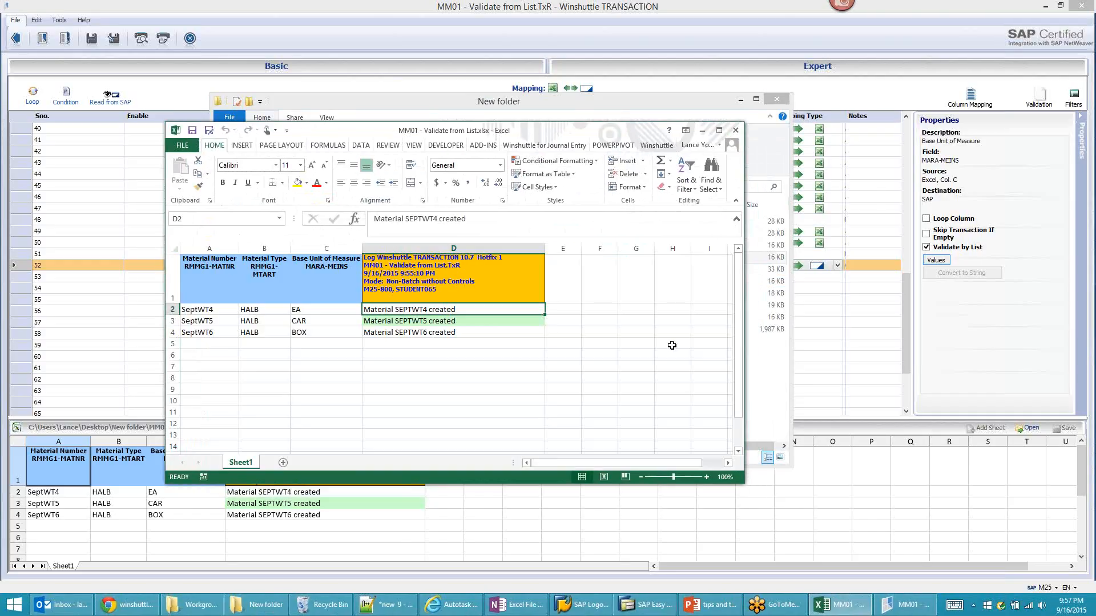
click(766, 381)
click(979, 308)
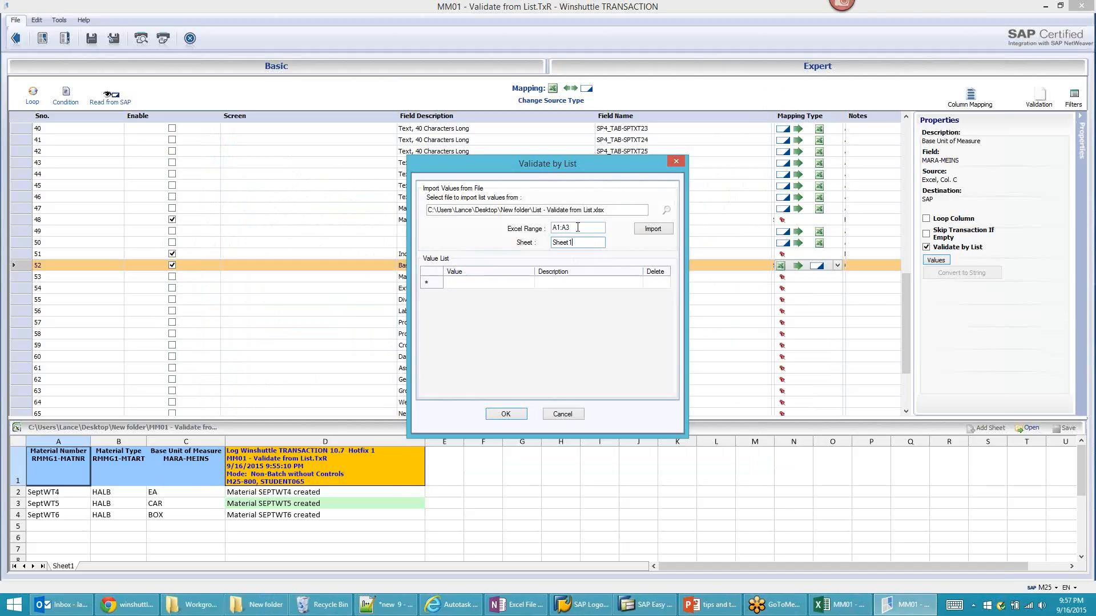
click(655, 235)
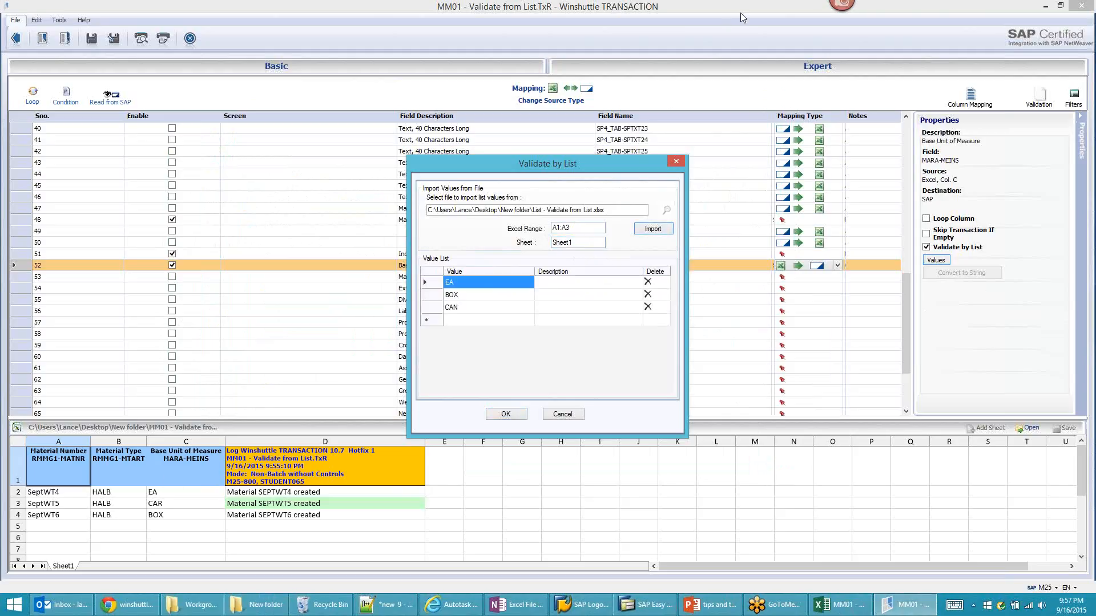
Change the Excel range to A1:B3, clear the imported values, and import the list again with its descriptions
click(559, 283)
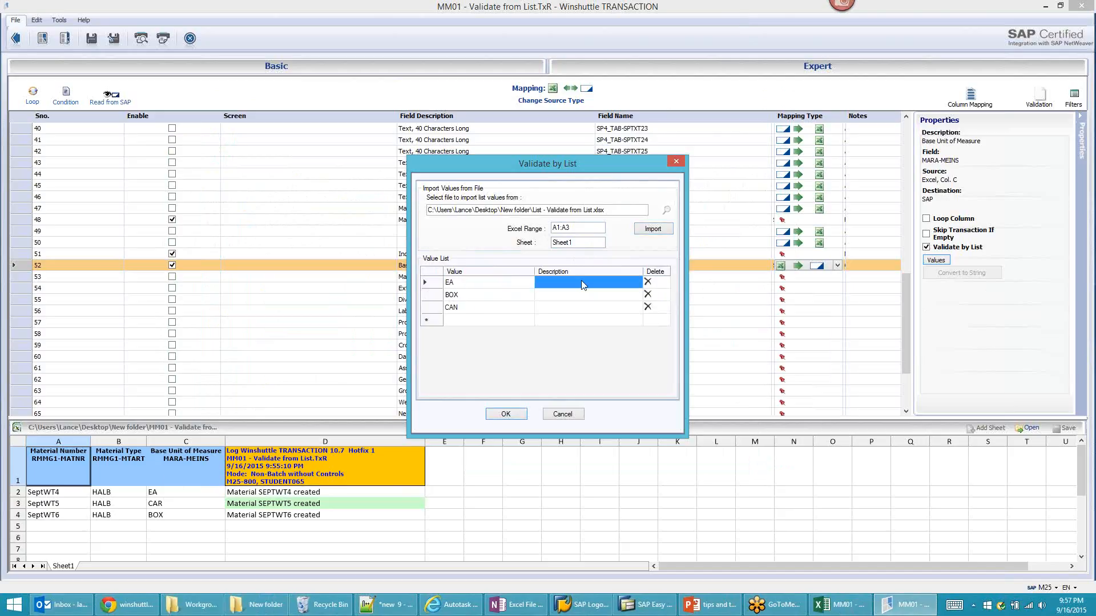
click(561, 229)
click(647, 282)
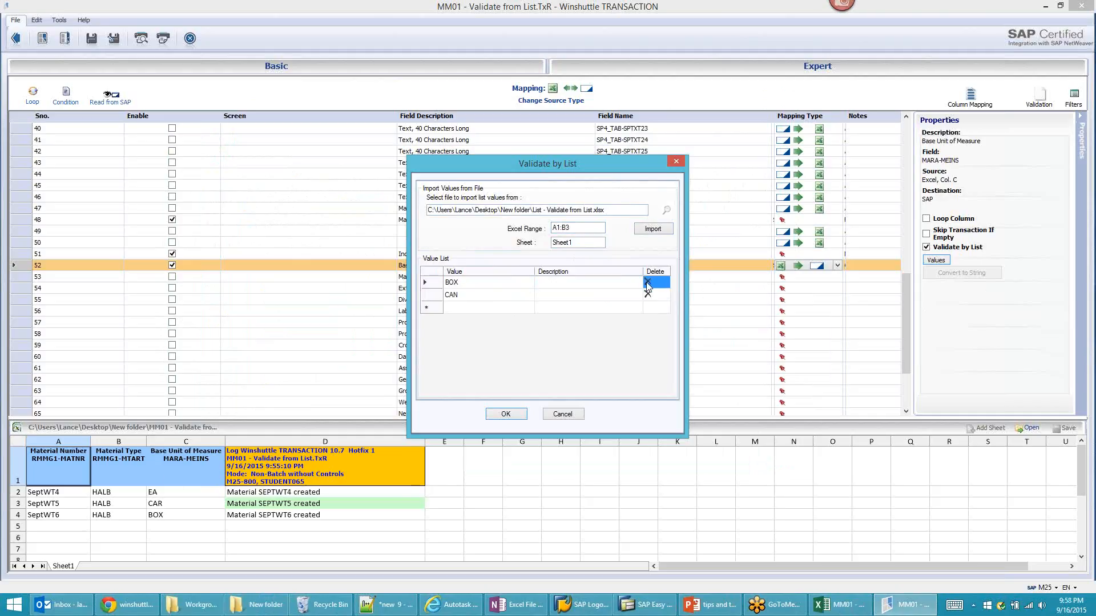
click(647, 282)
click(647, 282)
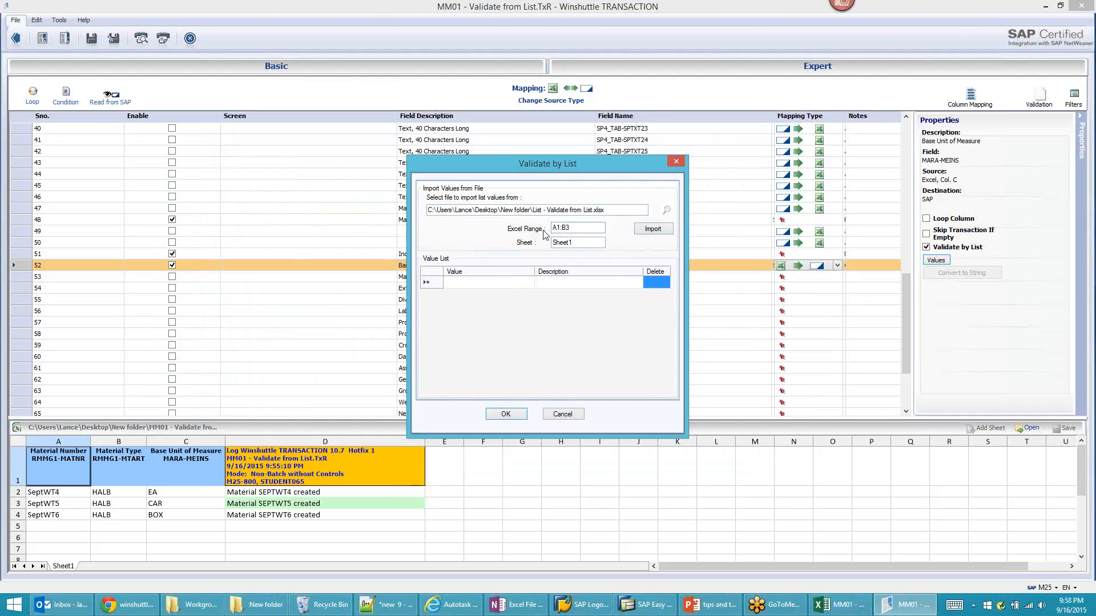
click(652, 230)
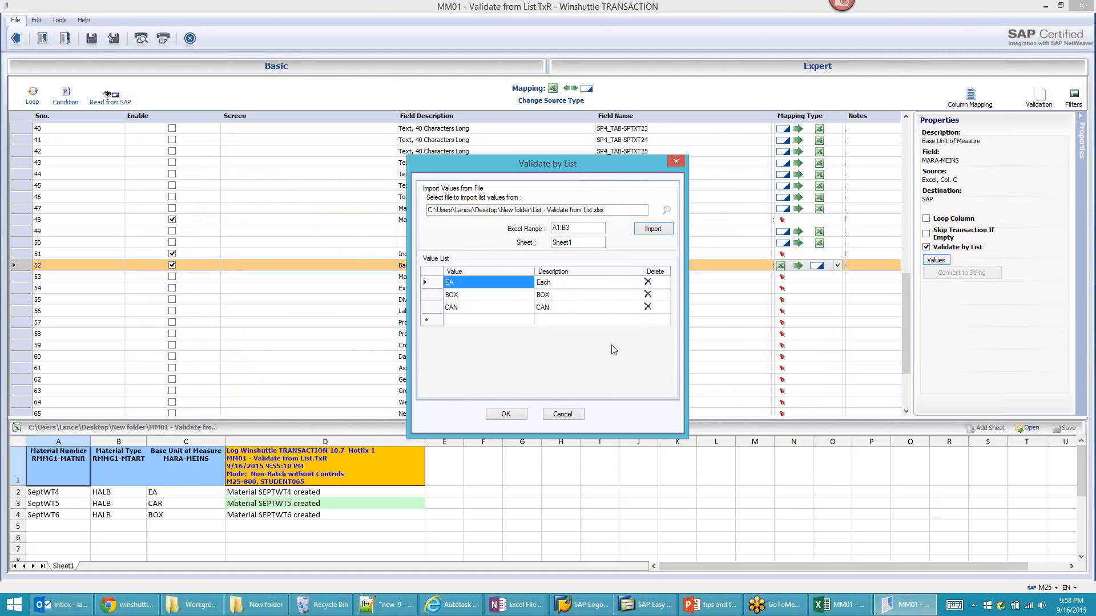
Open the workbook List - Validate from List.xlsx, change the description in cell B3 to Canister, and save the workbook
click(256, 606)
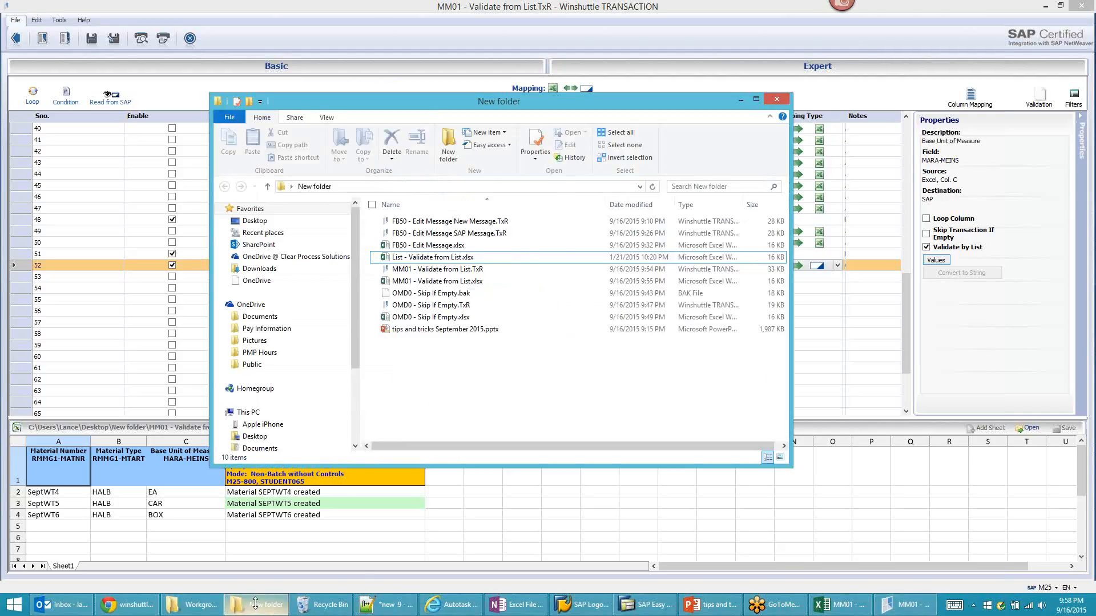
double_click(439, 257)
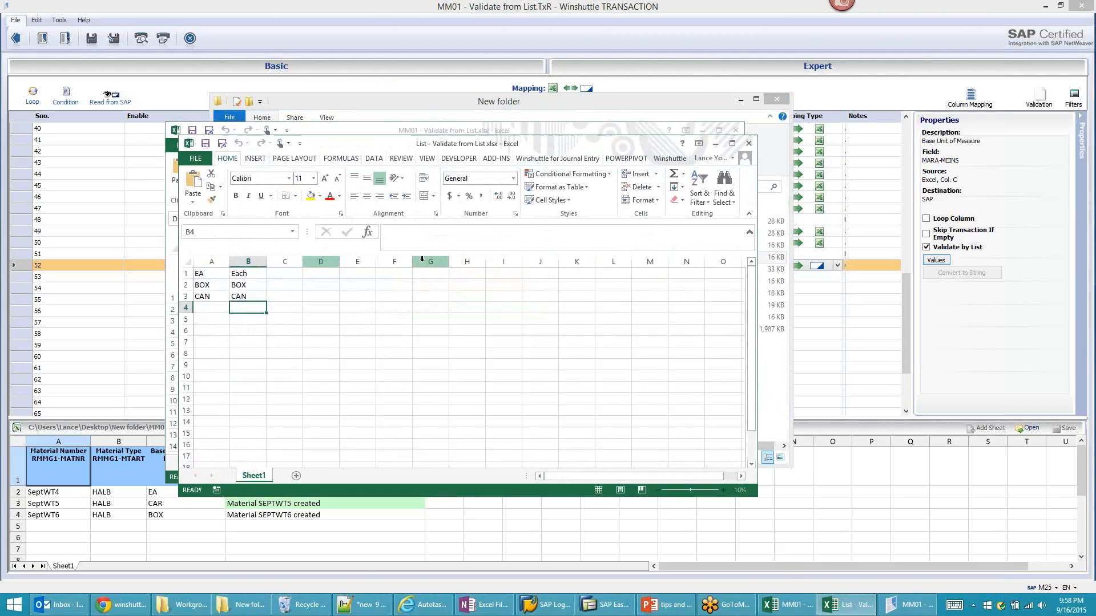
click(253, 295)
text(Can)
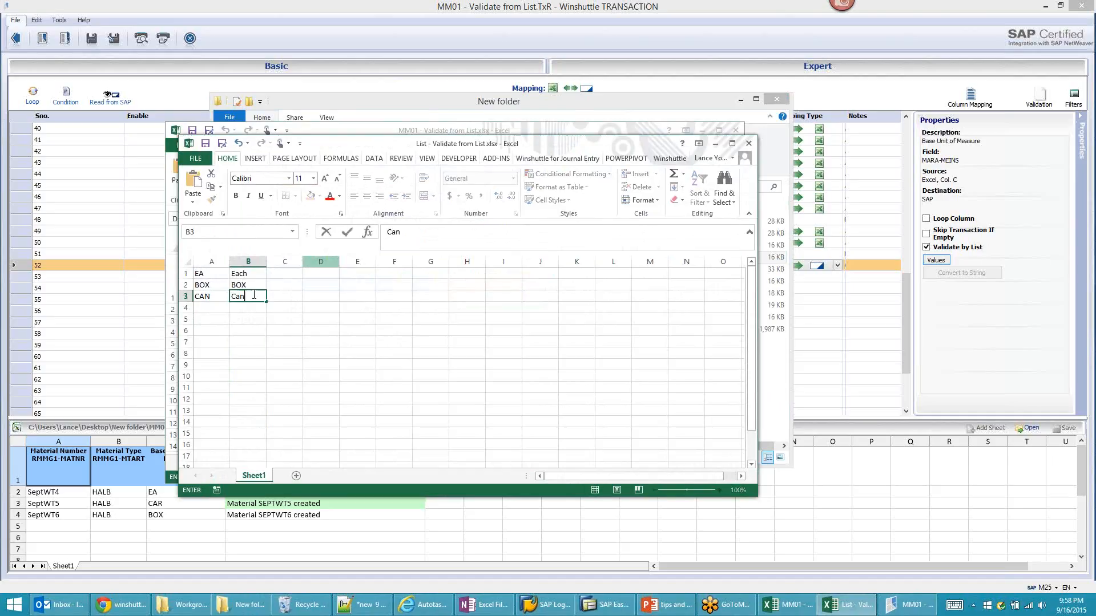
text(ister)
key(Return)
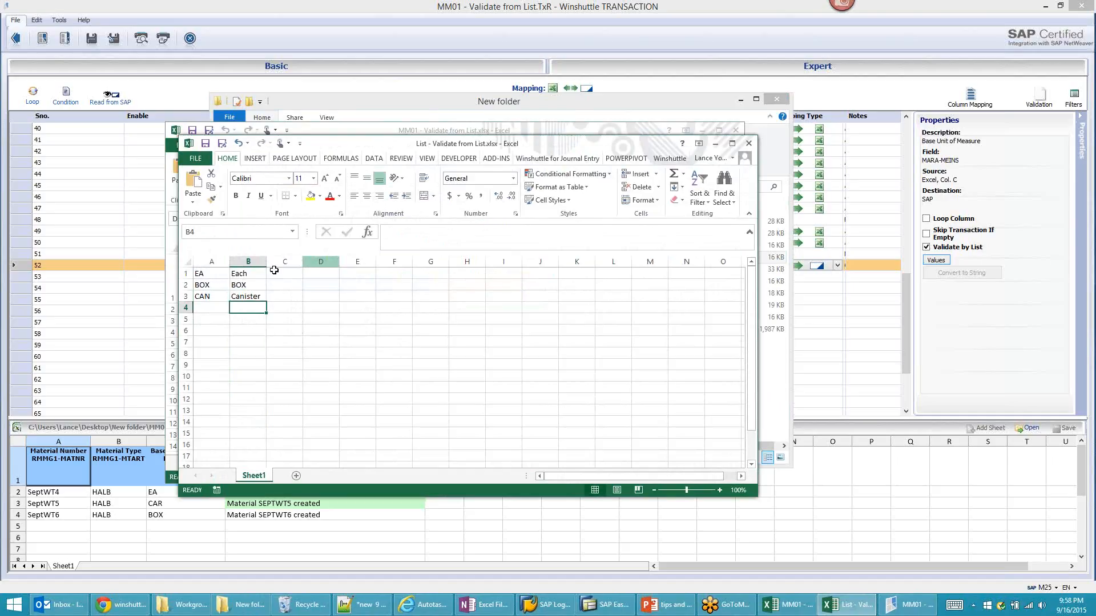
click(206, 144)
click(775, 147)
Return to Winshuttle, delete the EA, BOX and CAN entries from the validation list, and import the values from the workbook again
click(950, 305)
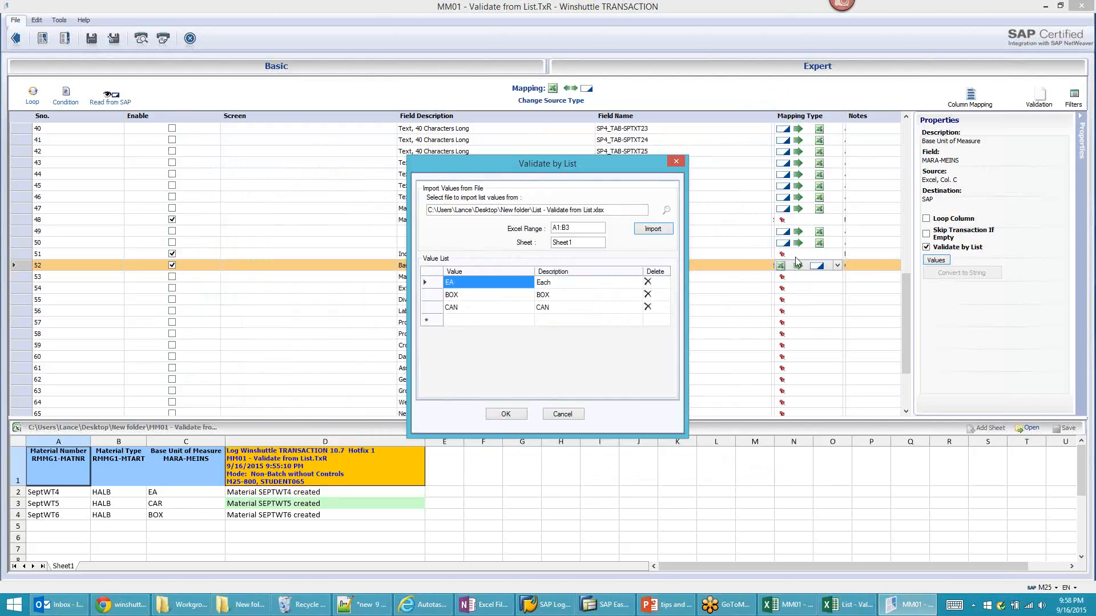
click(648, 282)
click(651, 280)
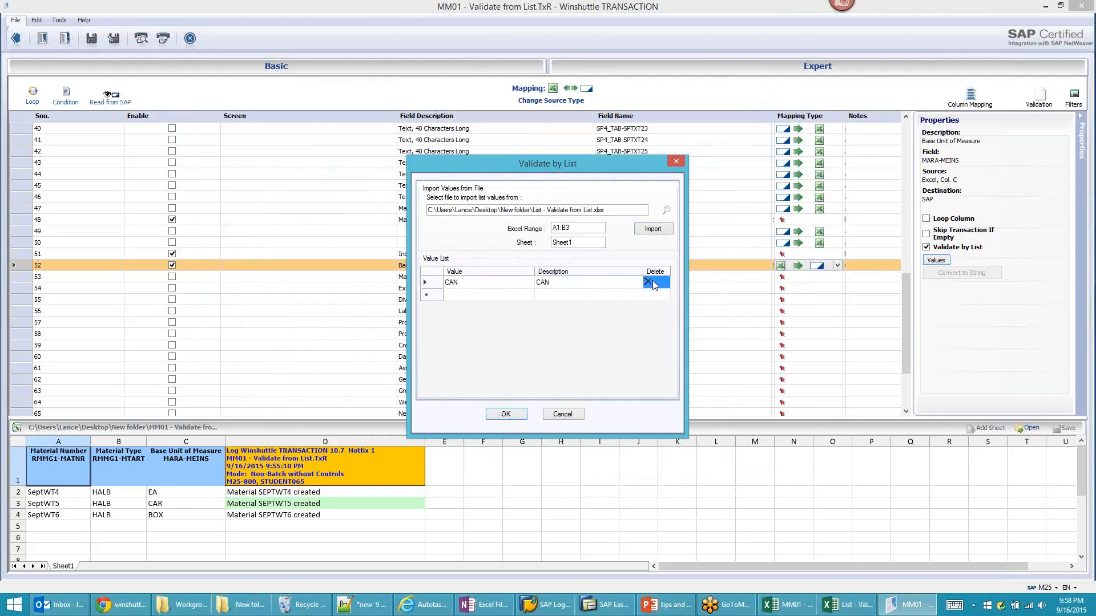
click(652, 281)
click(651, 229)
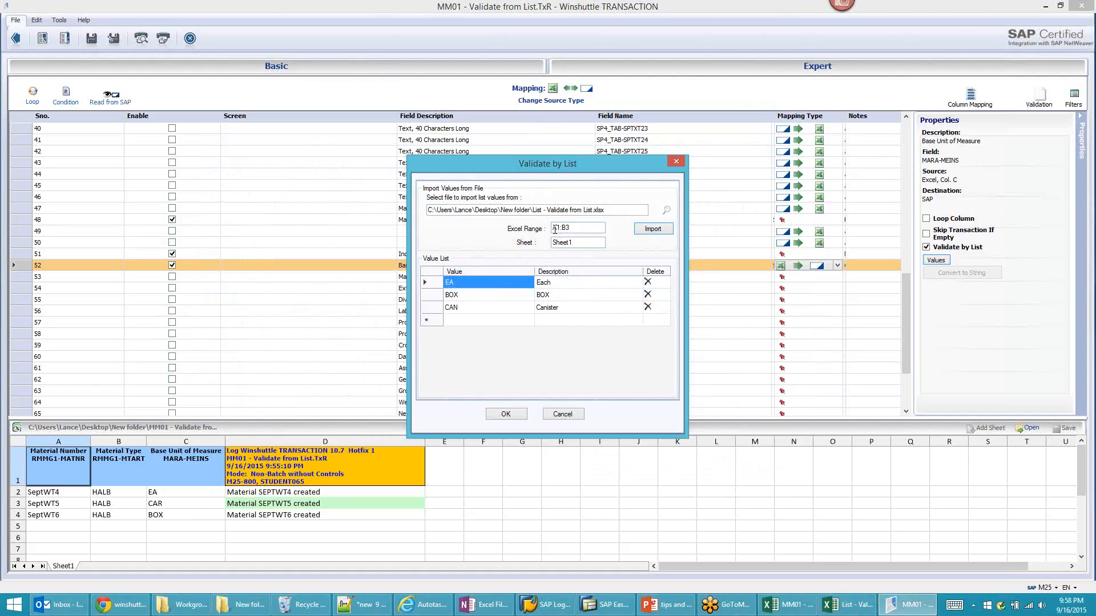
Check in the List - Validate from List.xlsx workbook that the import range runs from cell A1 to B3
click(855, 609)
drag(211, 274, 242, 296)
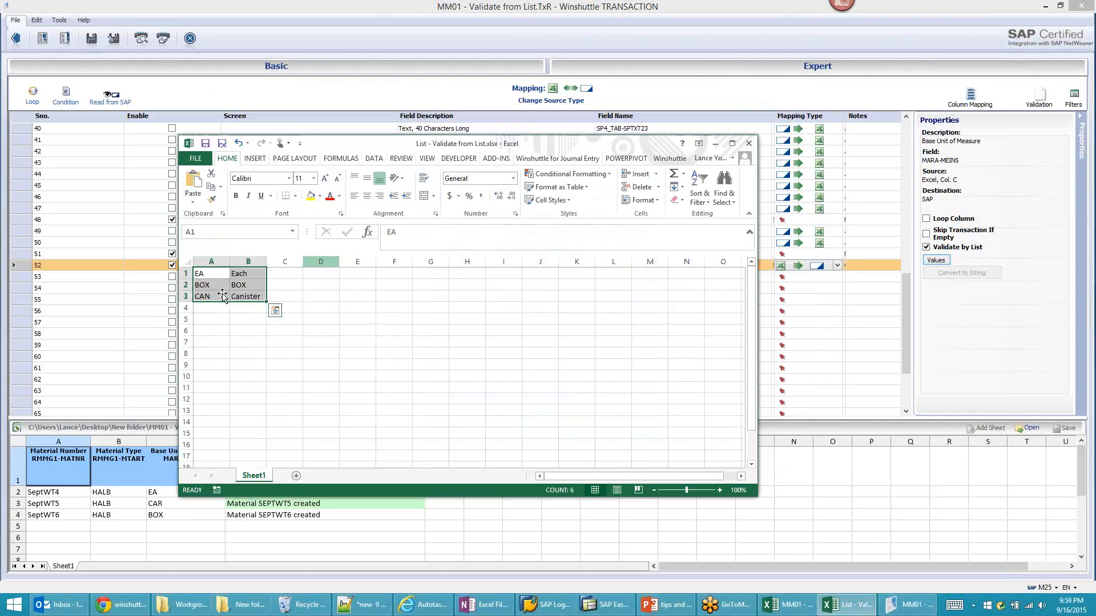
click(251, 296)
key(ctrl+Home)
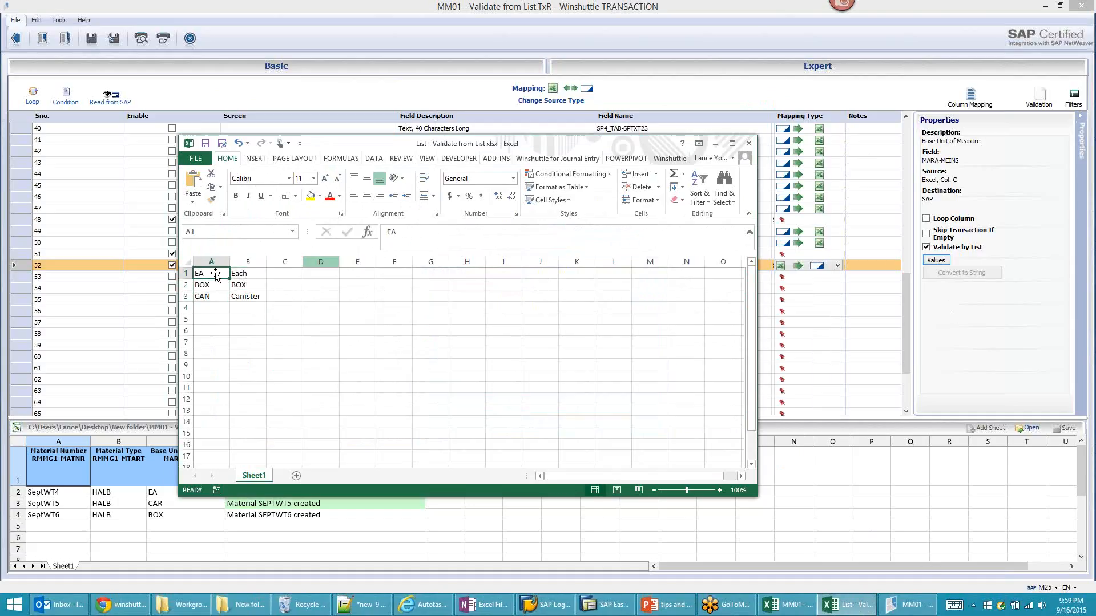
click(245, 296)
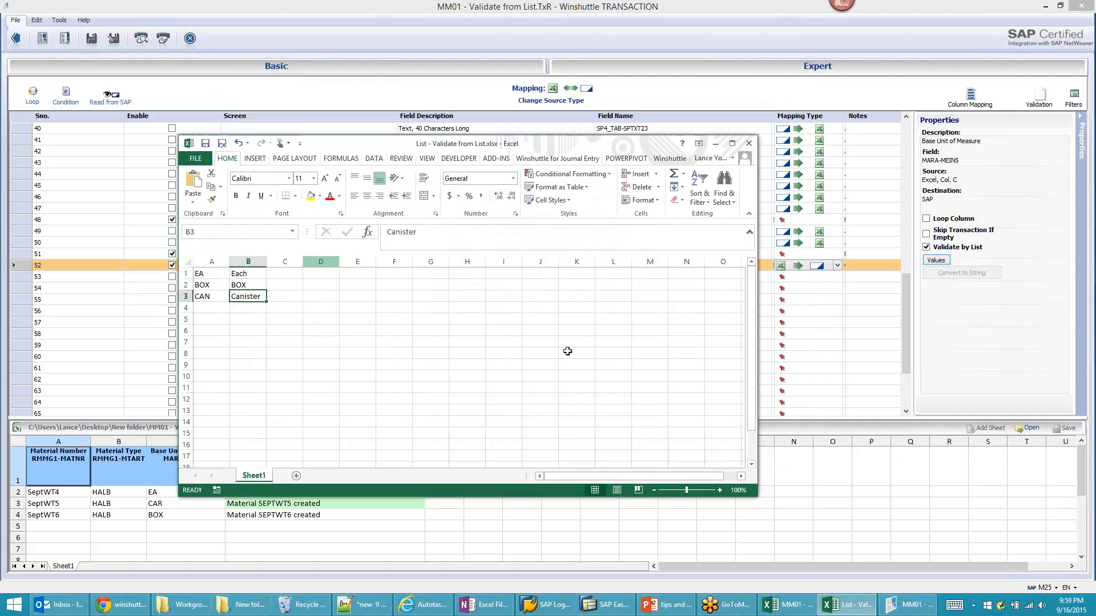
Return to Winshuttle, cancel the Validate by List dialog, and switch to the tips and tricks presentation in PowerPoint
click(973, 331)
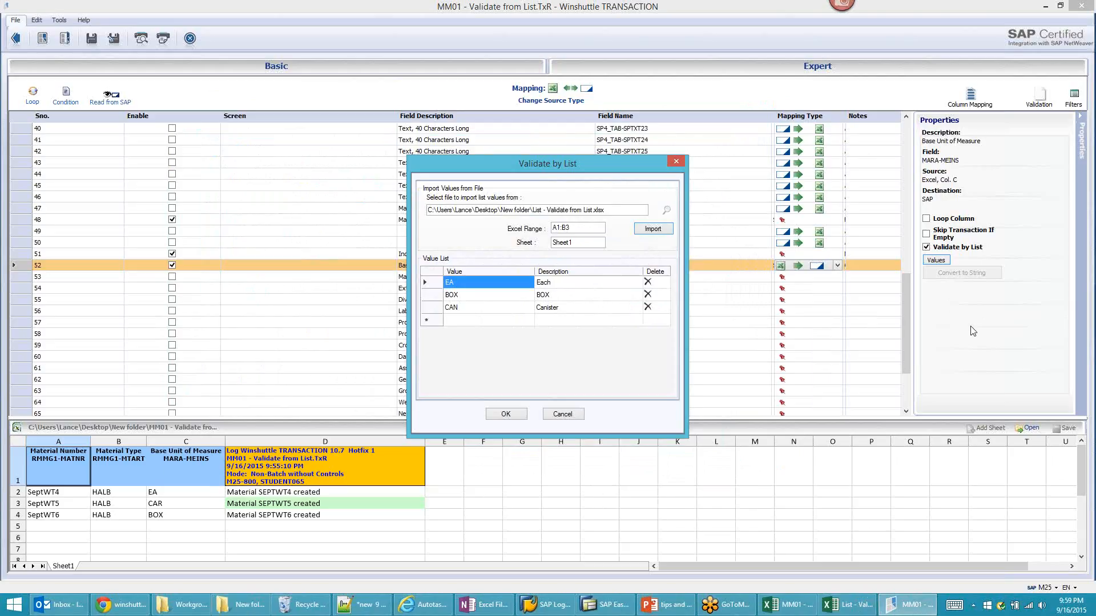
click(568, 416)
click(665, 604)
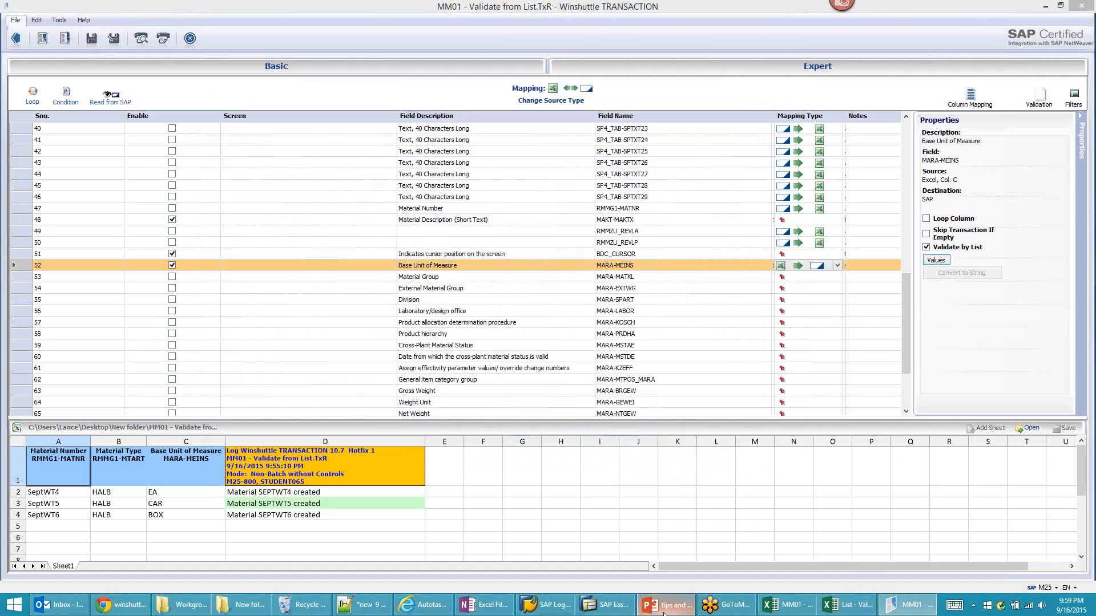